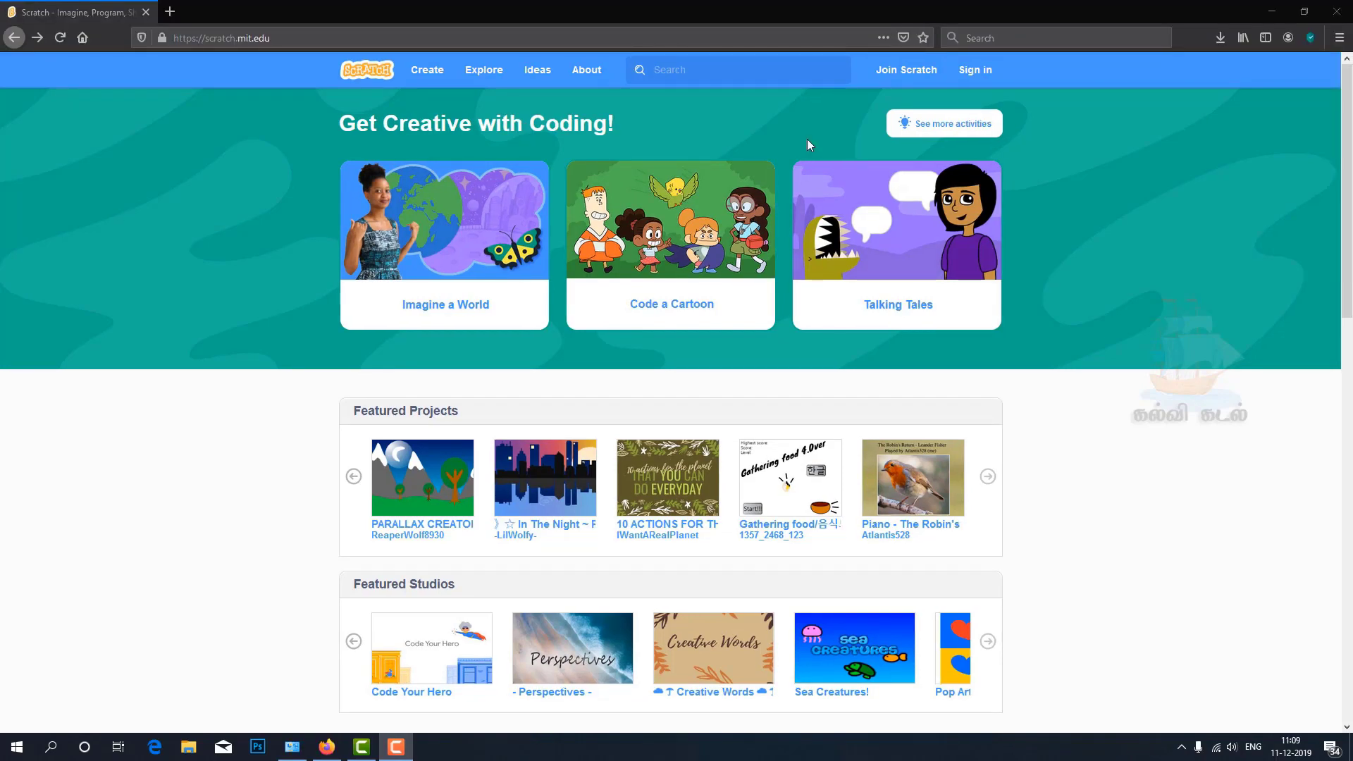
# Explore the shared projects and open "Scratch's Got Talent S3 Auditions |DRAW!| (GAME)".
pyautogui.click(496, 76)
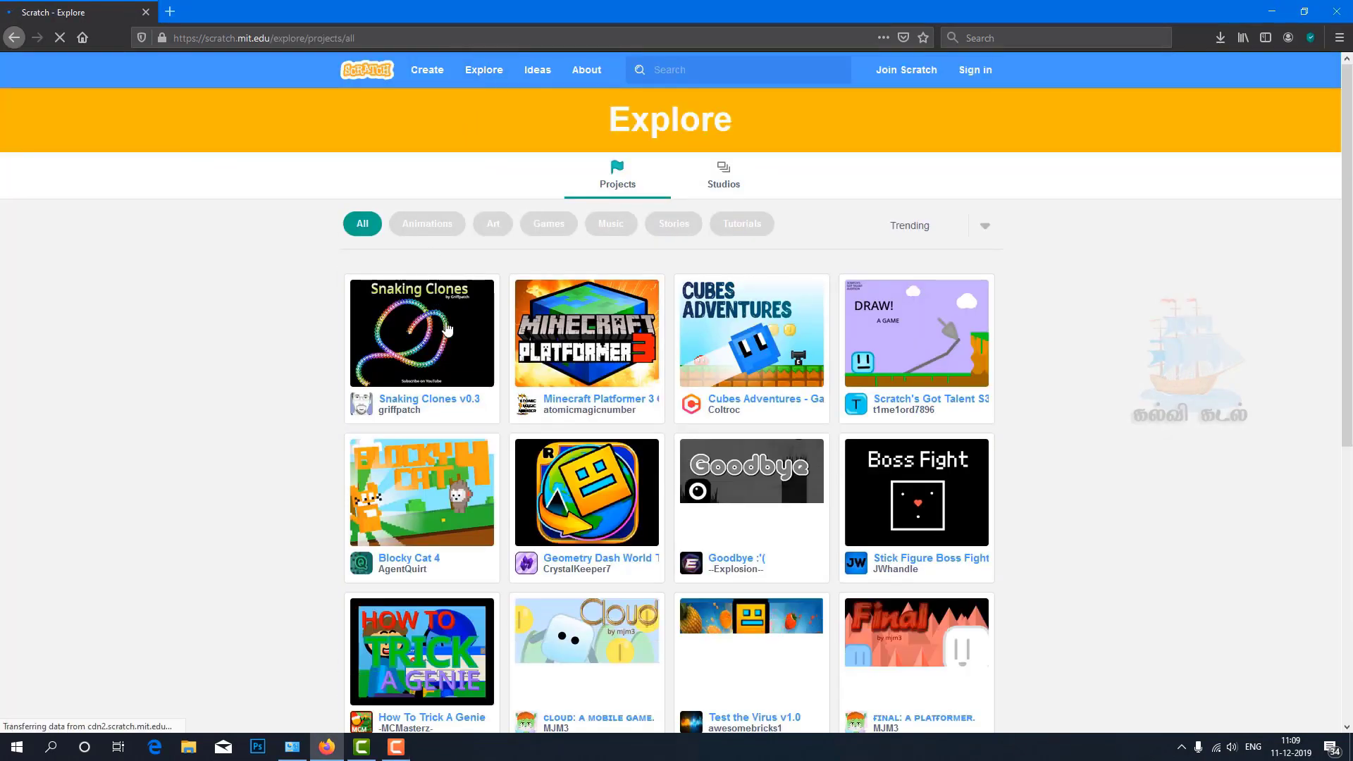
pyautogui.scroll(-5, 1057, 482)
pyautogui.scroll(5, 1071, 472)
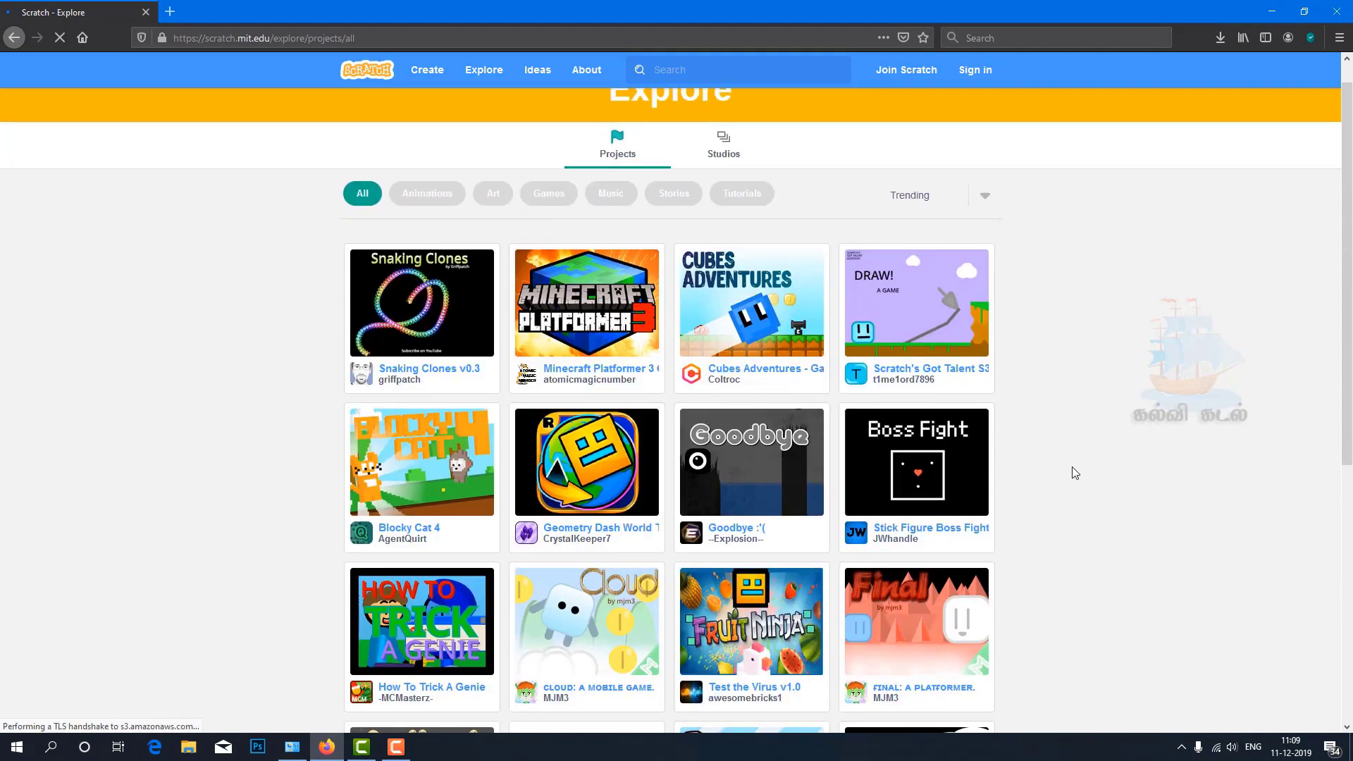
pyautogui.click(921, 336)
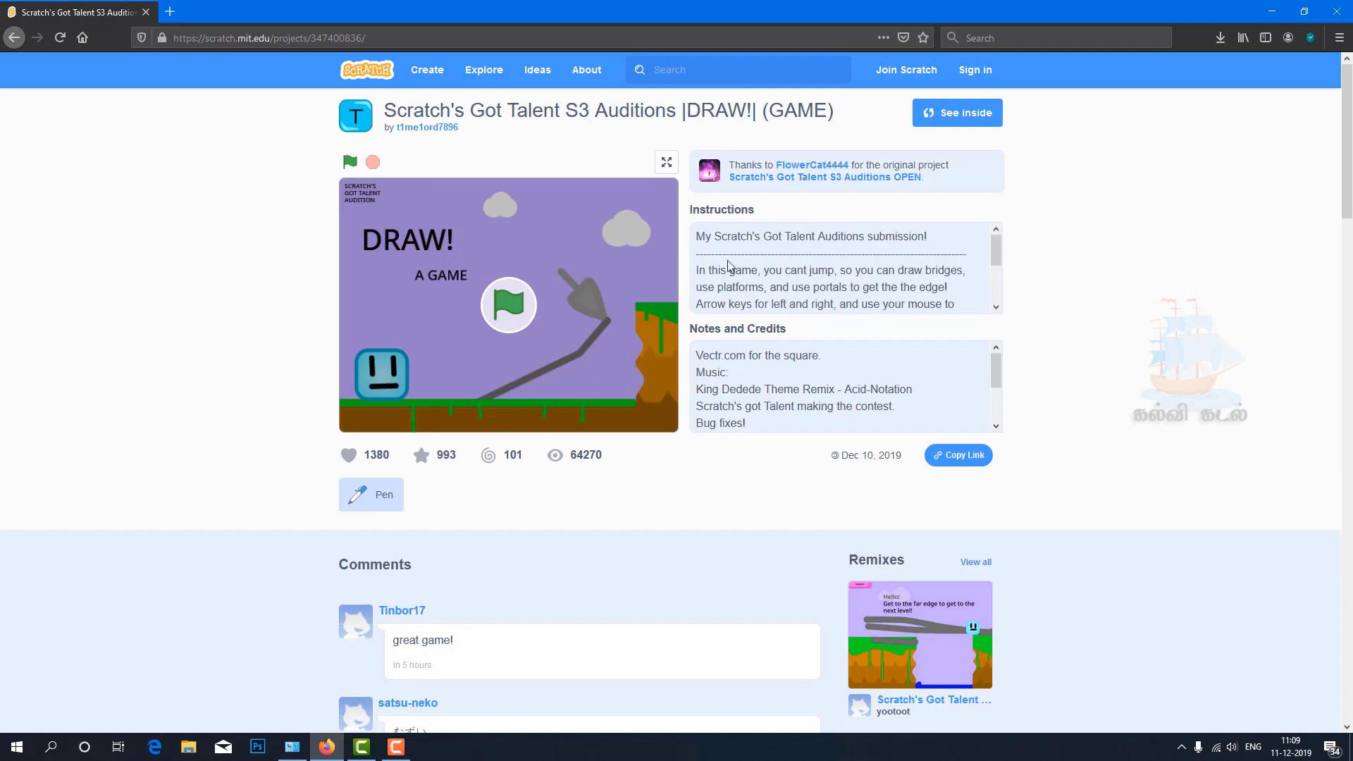
# Read through the DRAW! game's instructions, and briefly run and stop the game.
pyautogui.moveTo(698, 236); pyautogui.dragTo(962, 307)
pyautogui.scroll(-2, 995, 254)
pyautogui.scroll(2, 996, 254)
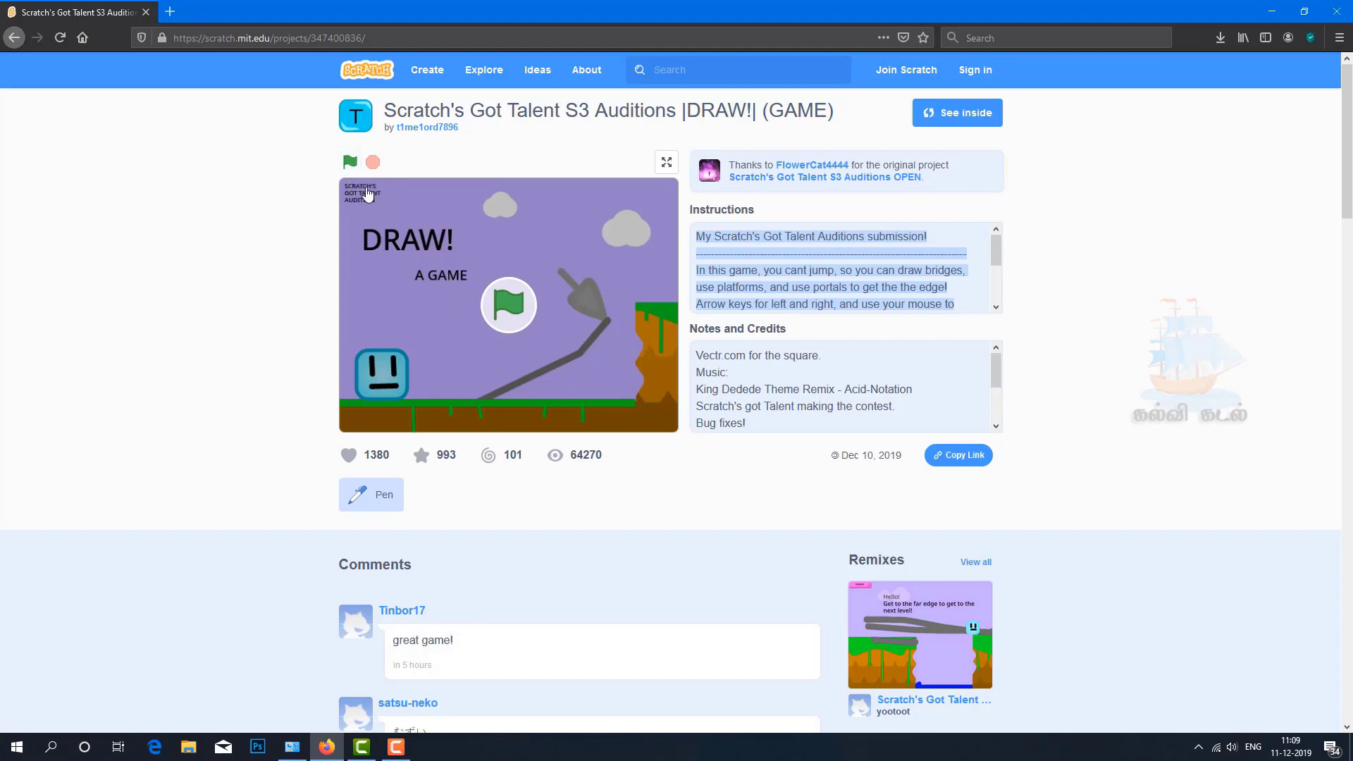
pyautogui.click(350, 163)
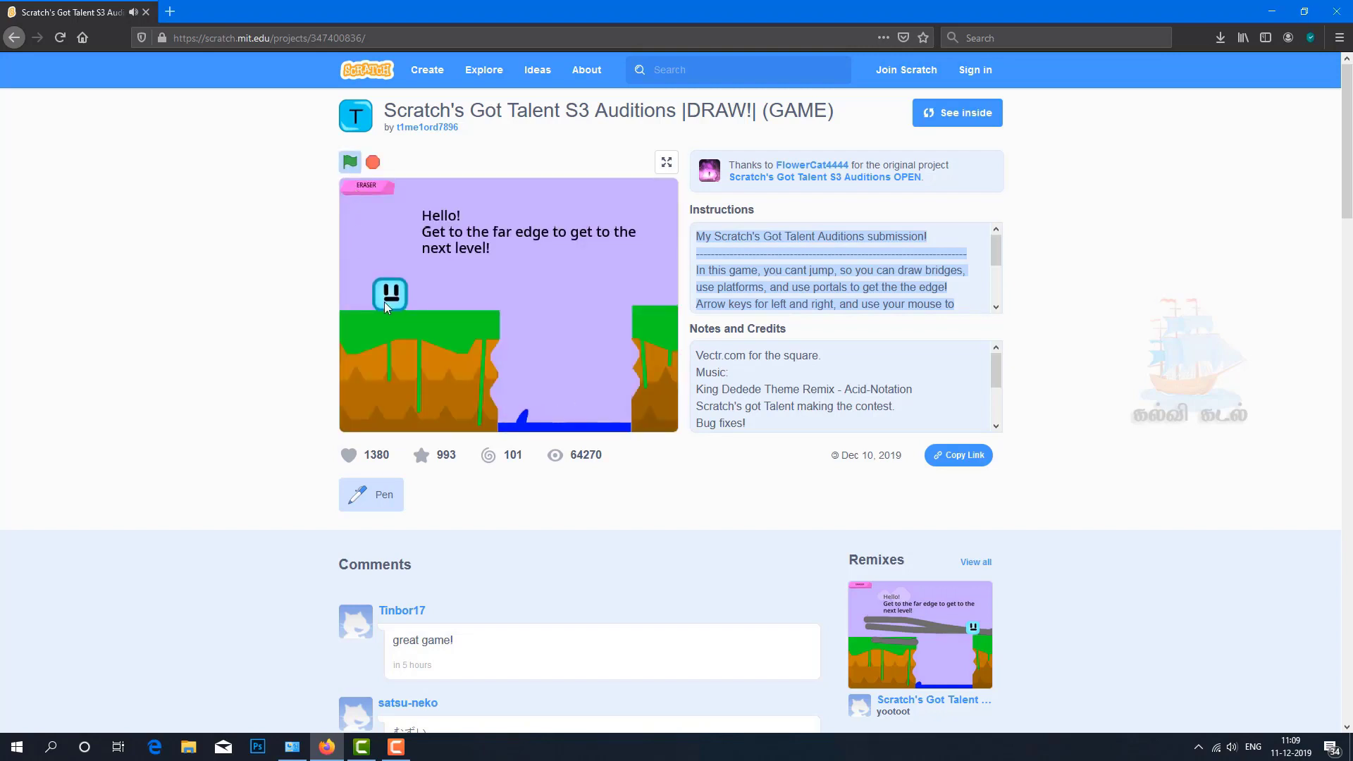
pyautogui.click(373, 163)
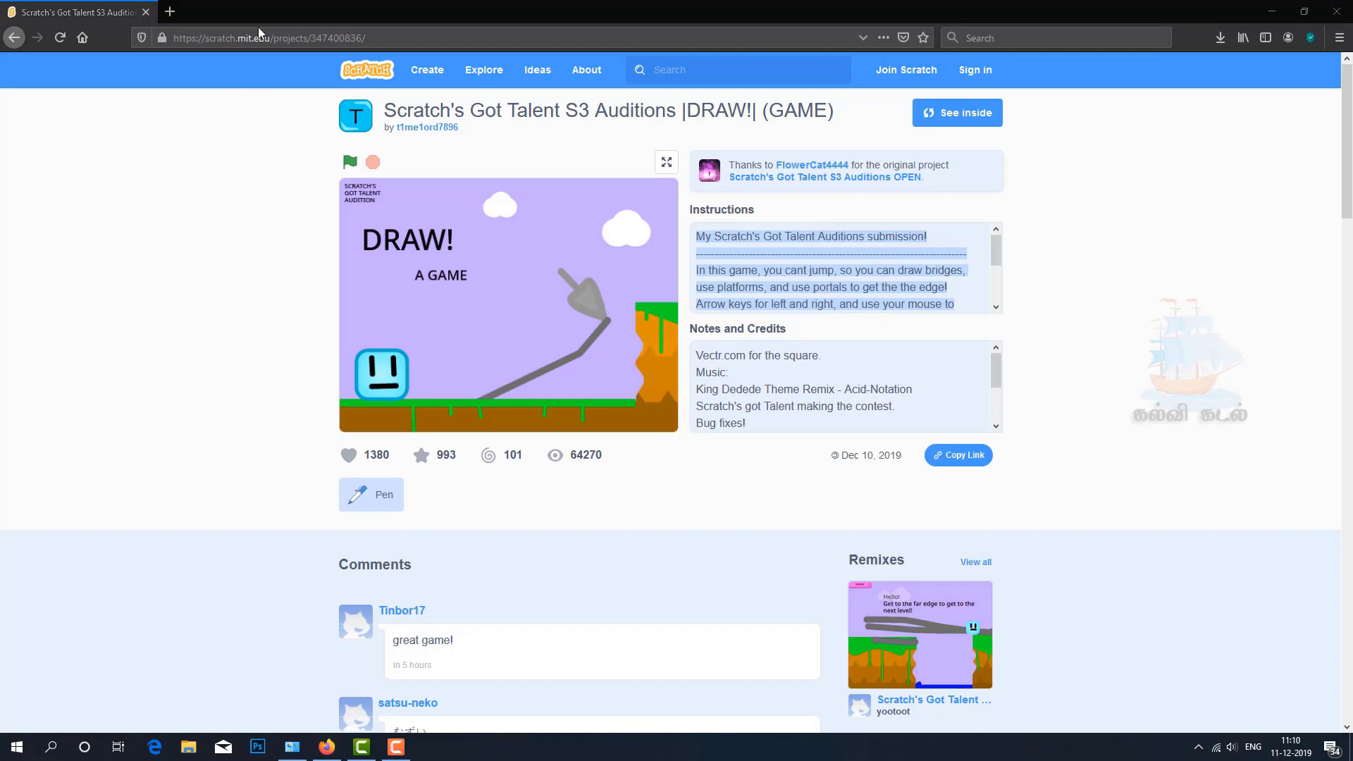
# Play the DRAW! game in full screen, drawing a bridge across the gap, and return to the project page.
pyautogui.click(350, 166)
pyautogui.click(666, 162)
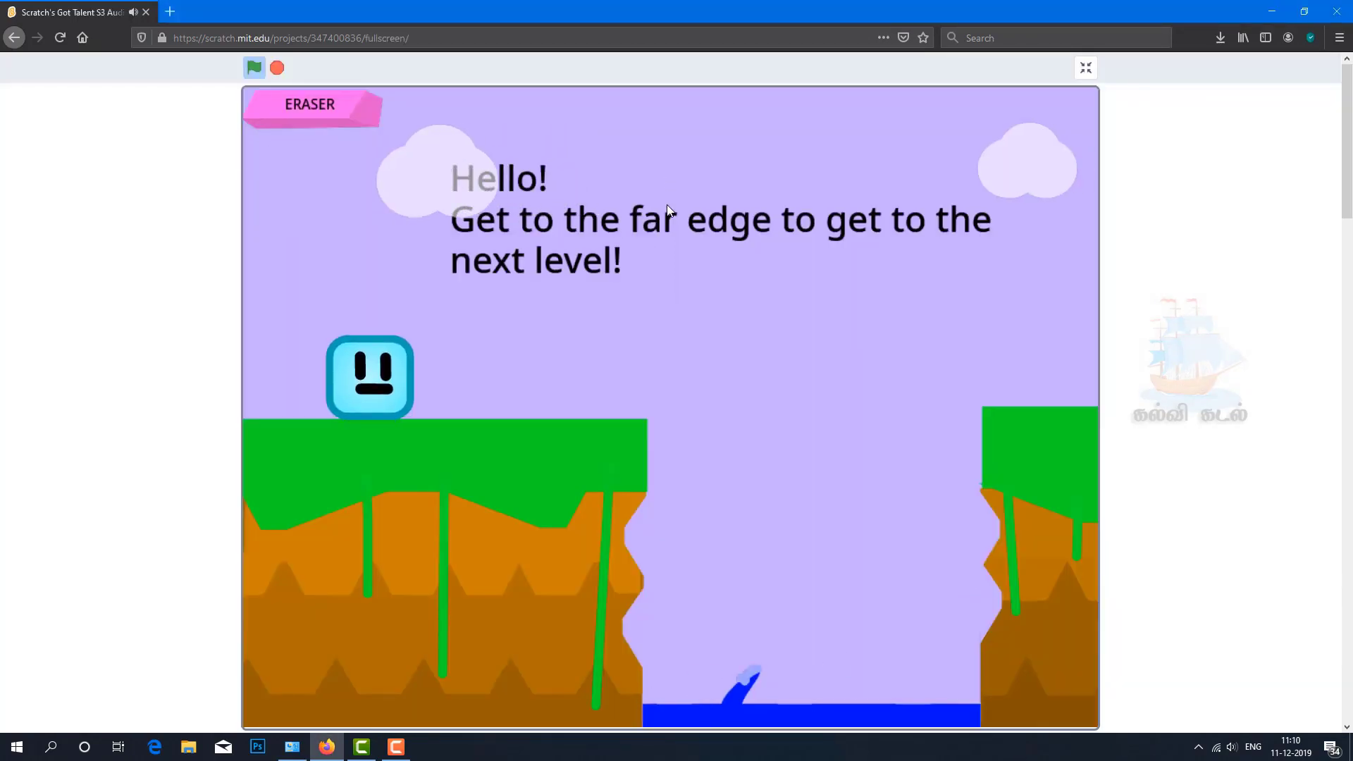
pyautogui.click(640, 418)
pyautogui.moveTo(641, 420); pyautogui.dragTo(982, 410)
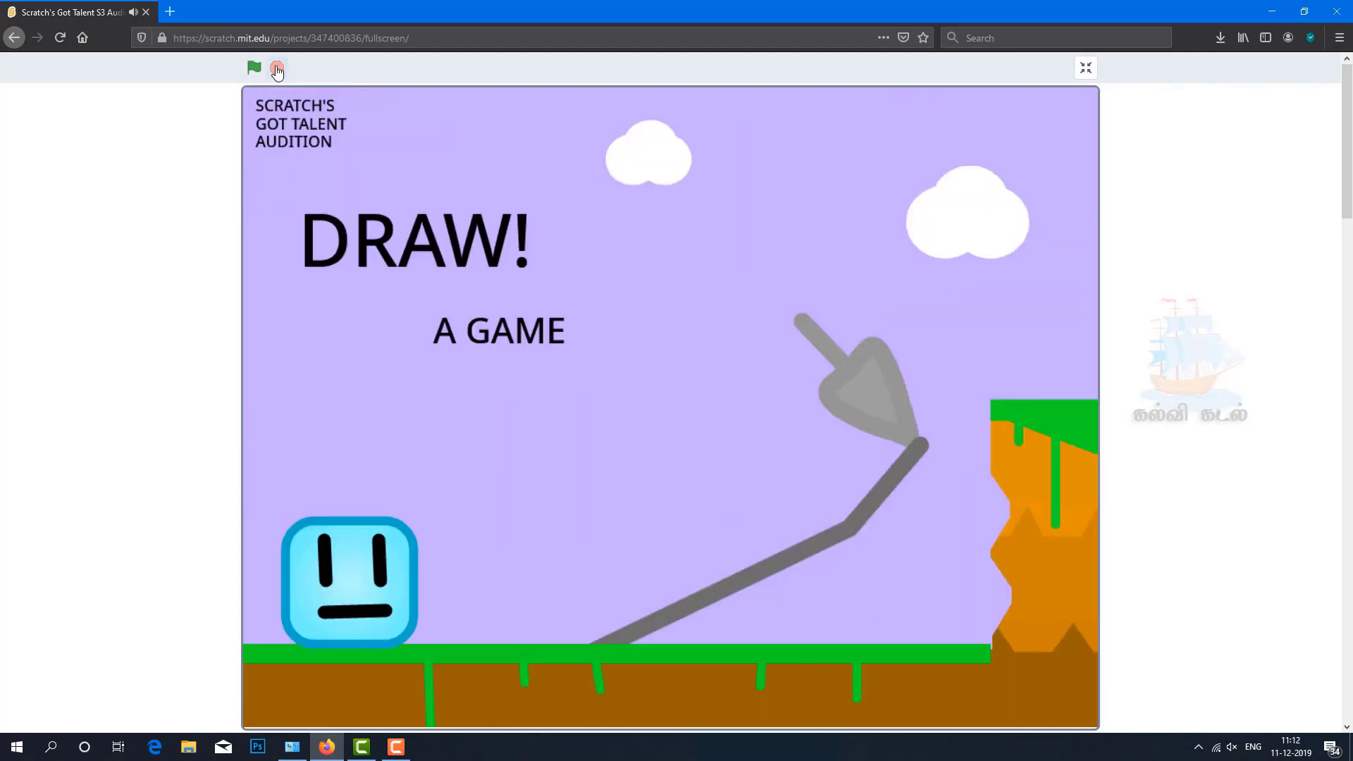
pyautogui.press('Escape')
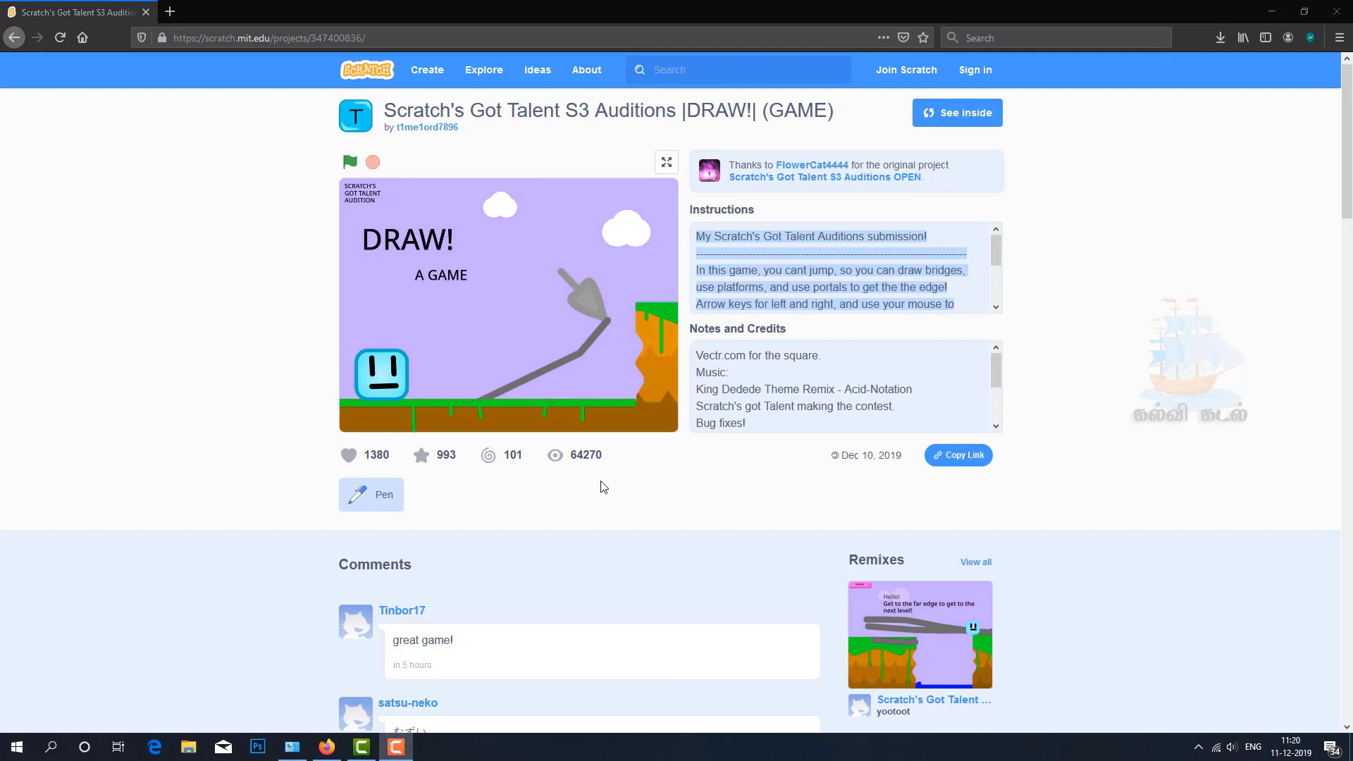
# Start joining Scratch from the home page, submit a new username and account password, and dismiss the browser's login-saving prompt.
pyautogui.click(371, 73)
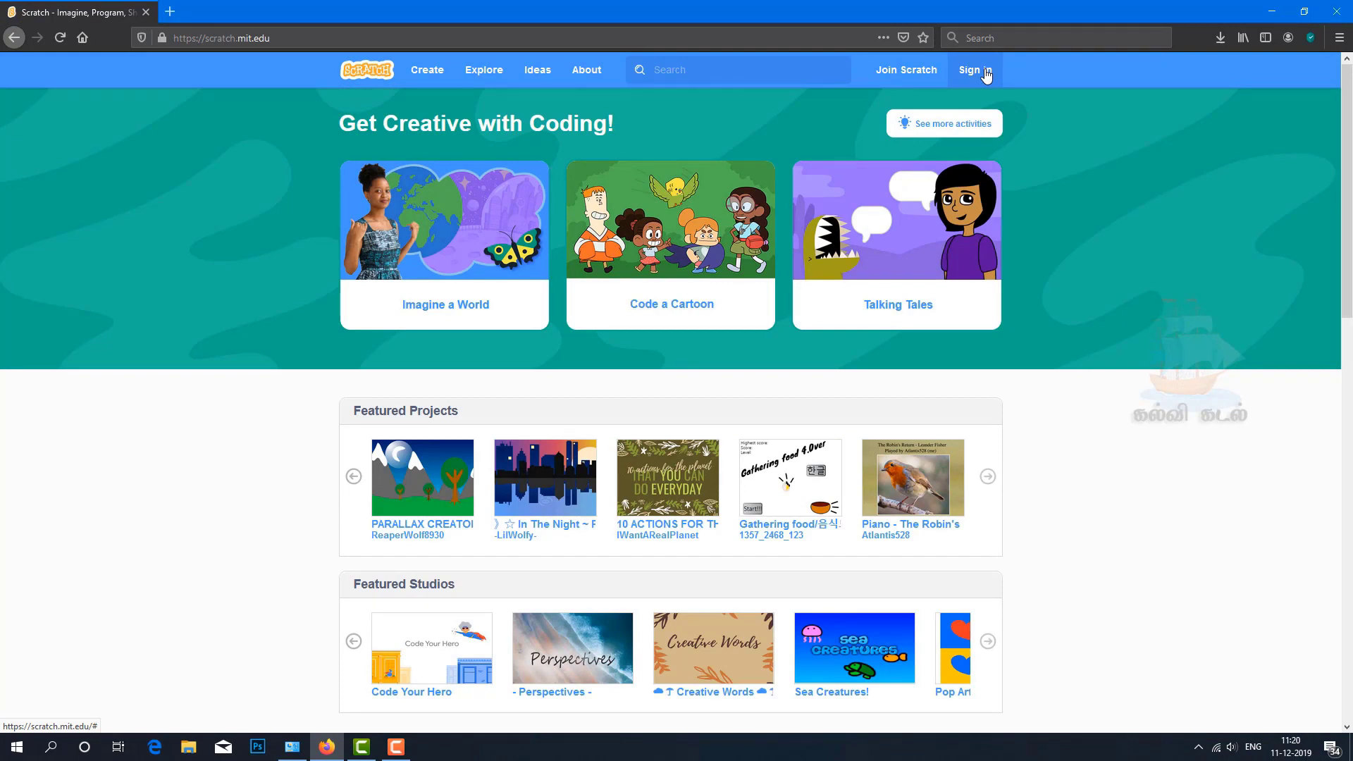
pyautogui.click(907, 72)
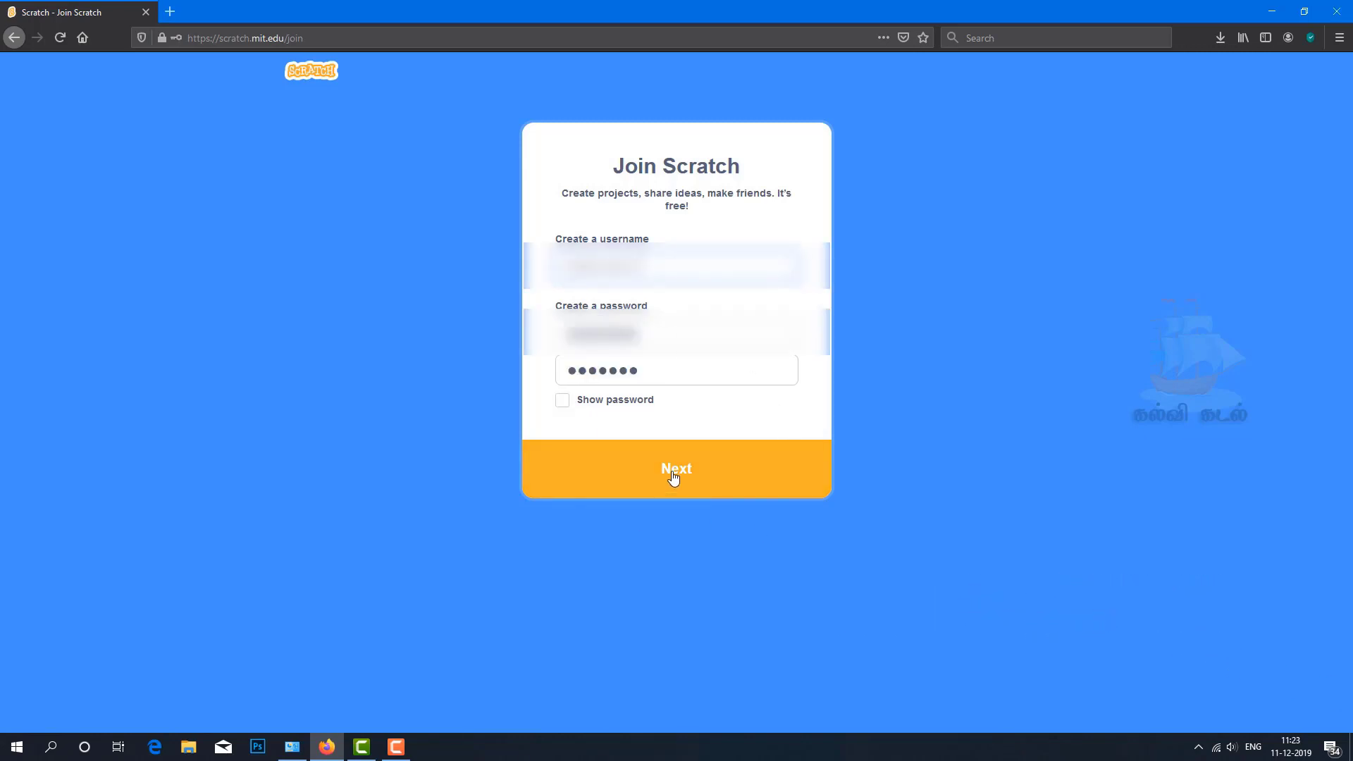
pyautogui.click(673, 477)
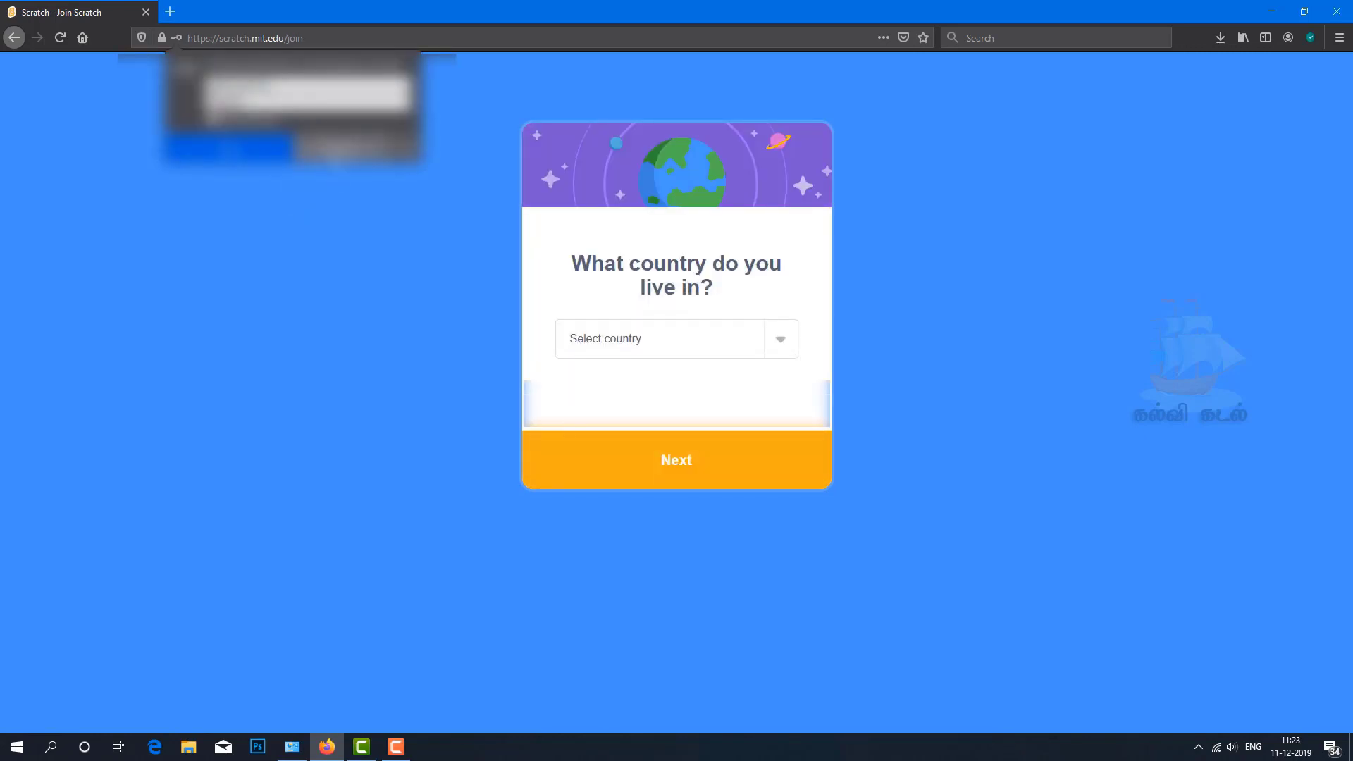
pyautogui.click(335, 155)
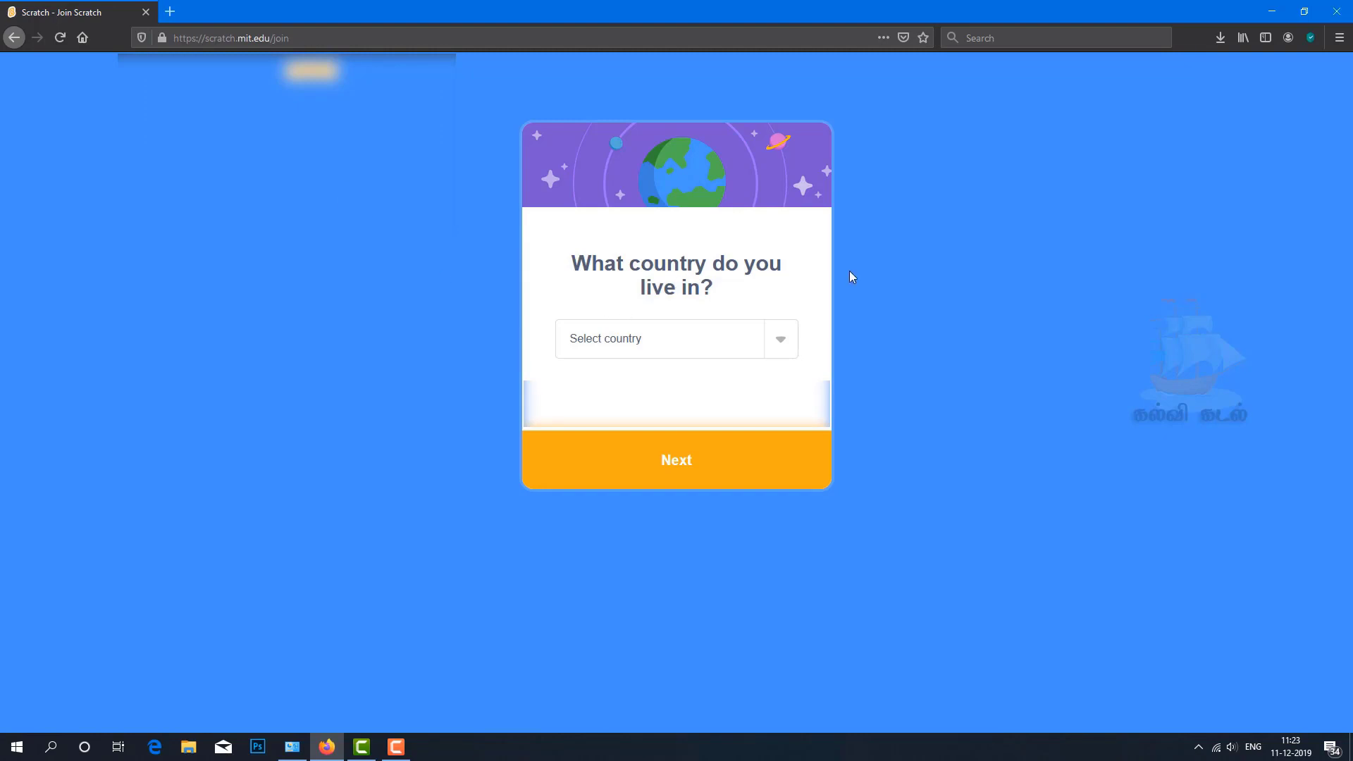
# Complete the registration with the country and e-mail address, opt in to Scratch Team emails, and create the account.
pyautogui.click(729, 343)
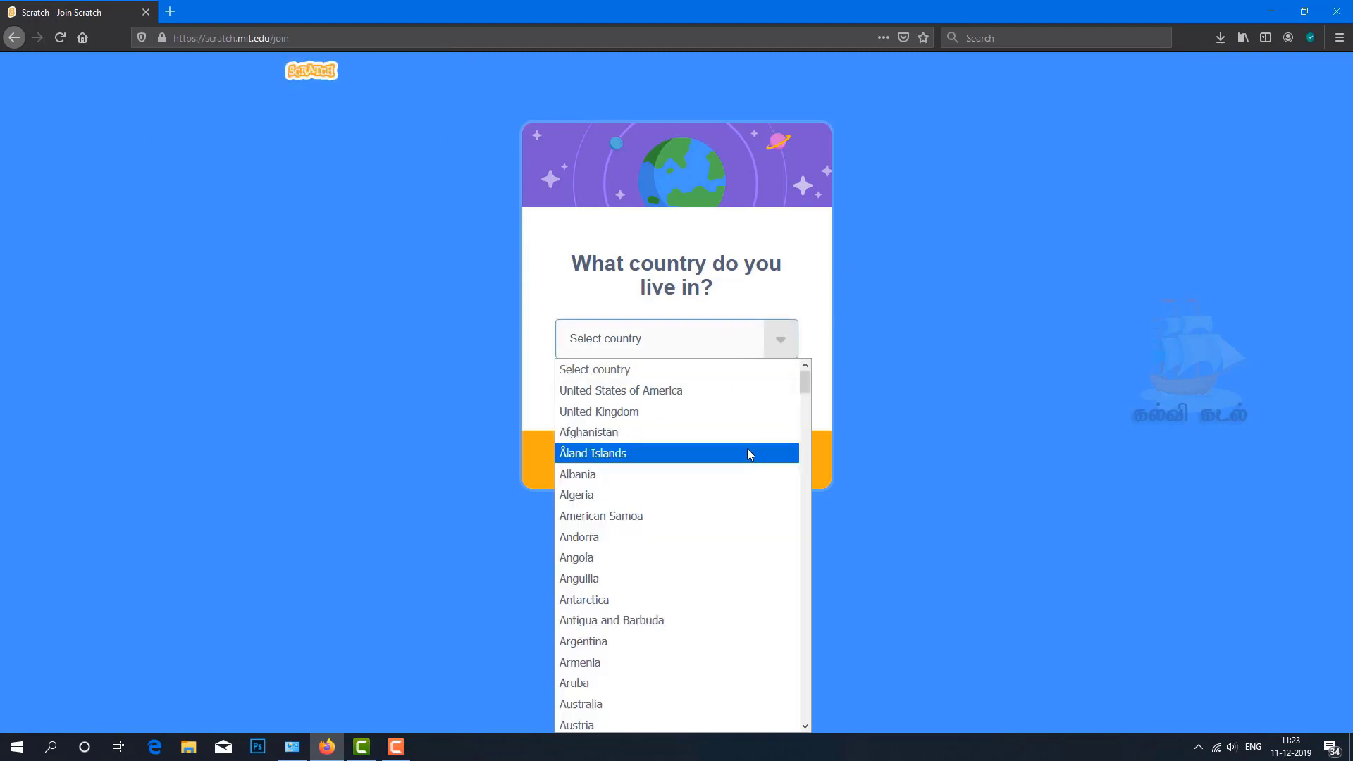
pyautogui.scroll(-15, 747, 451)
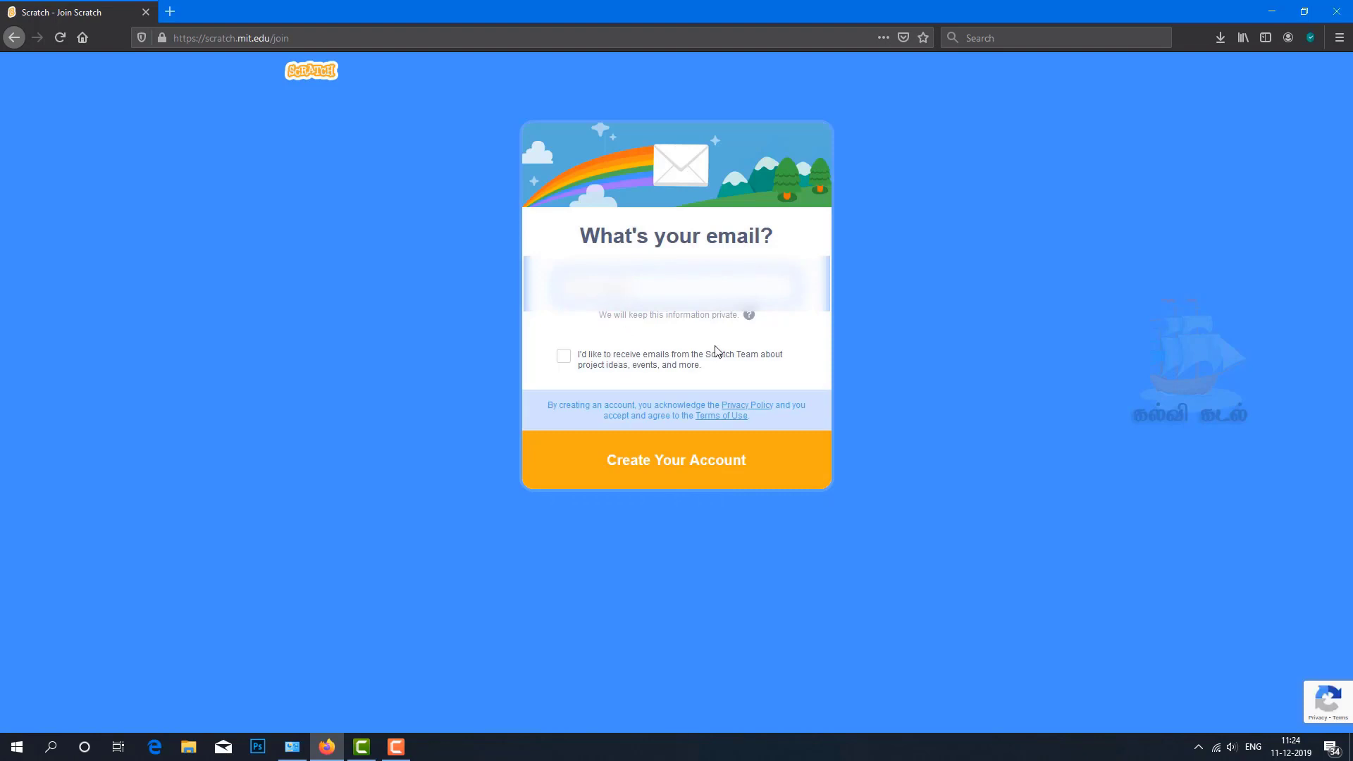
pyautogui.click(563, 355)
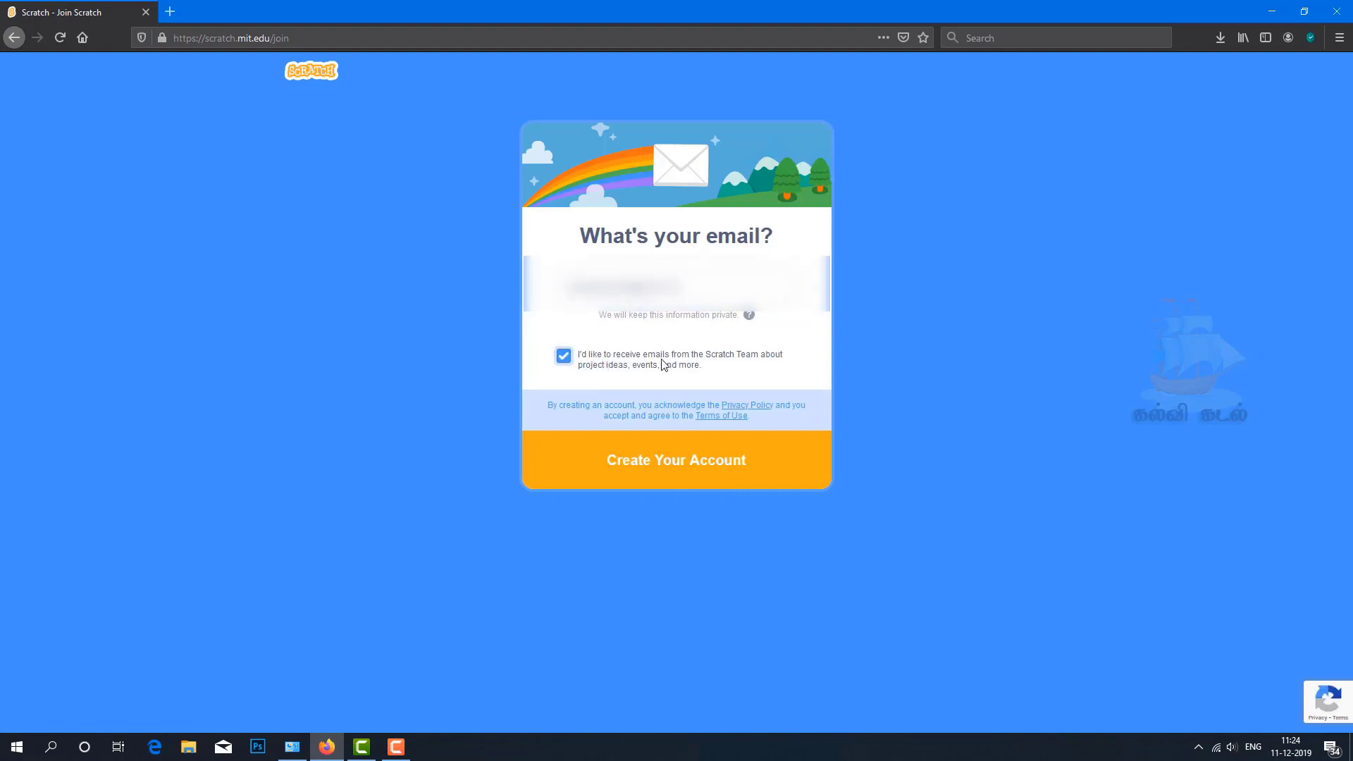
pyautogui.click(682, 458)
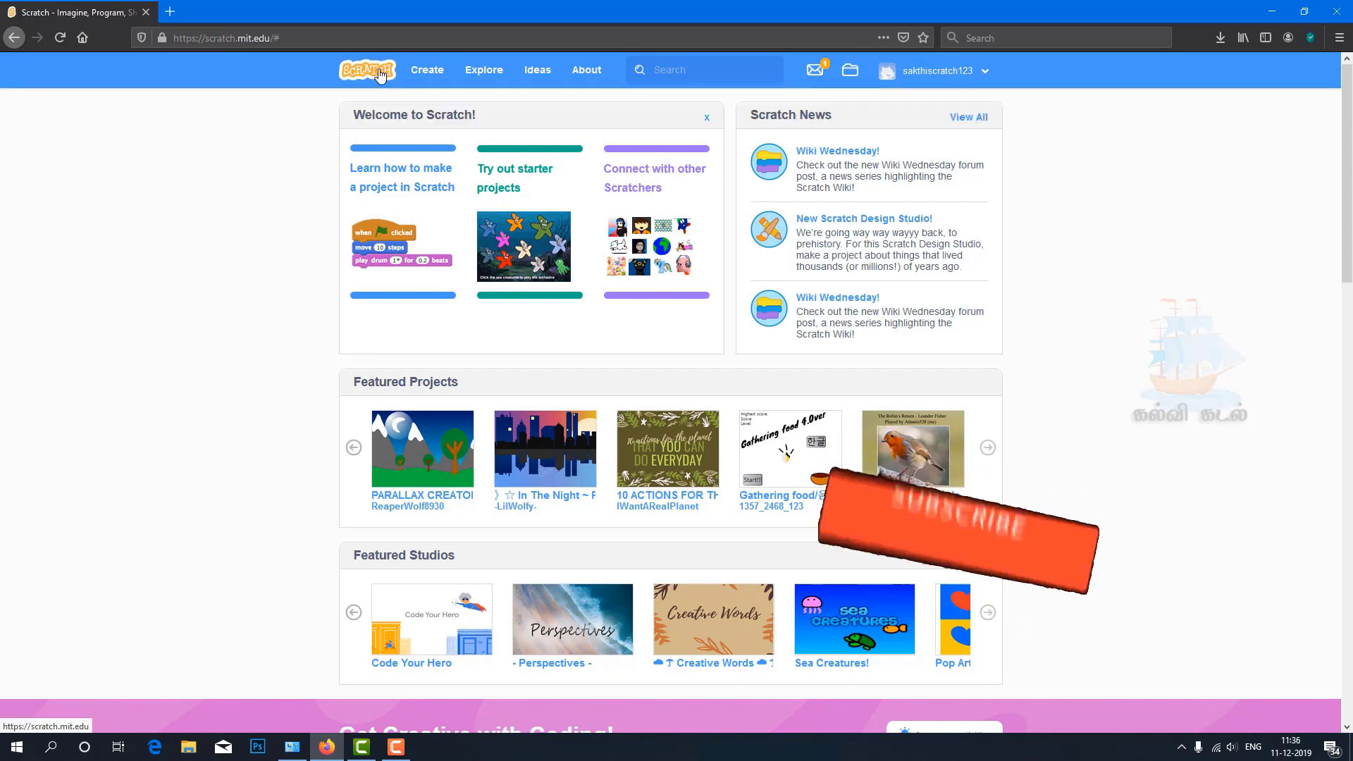
# Create a new project from the home page and name it "my first project".
pyautogui.click(381, 74)
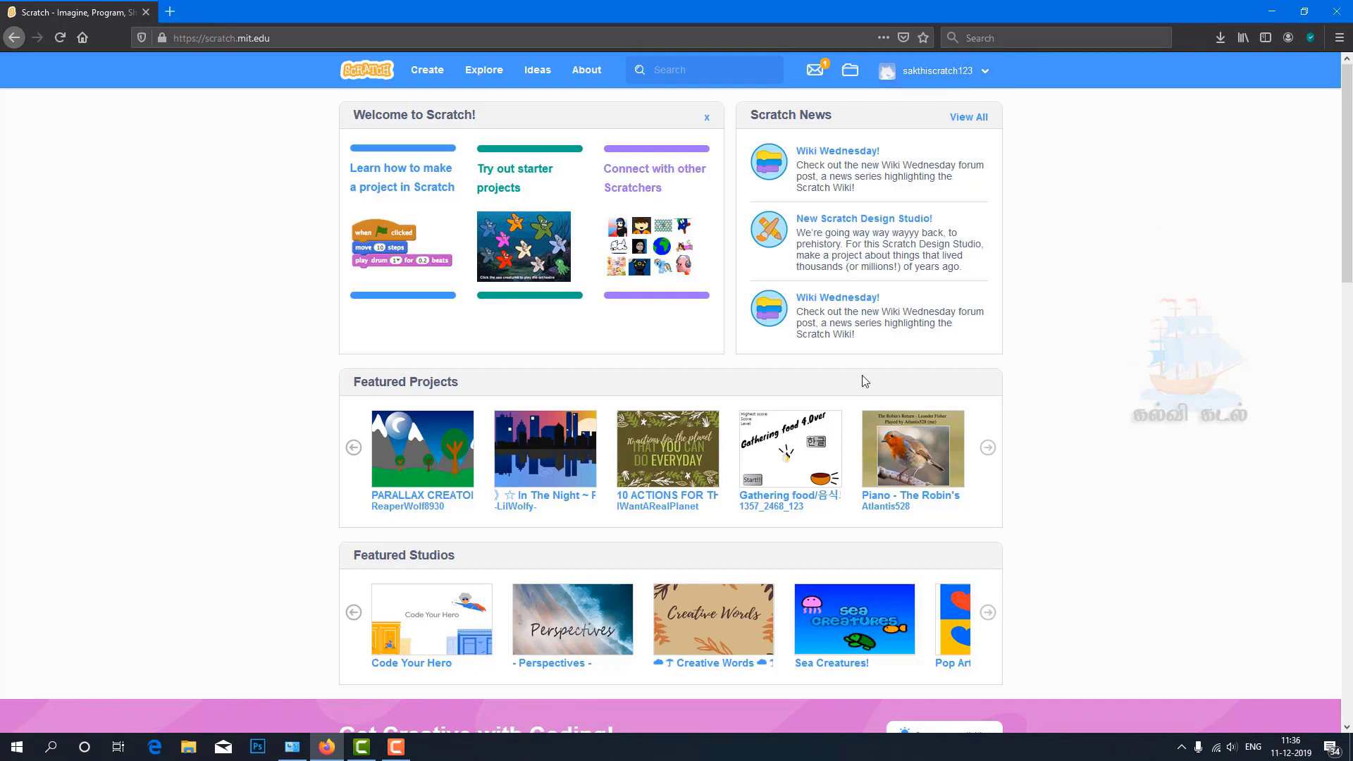
pyautogui.click(426, 74)
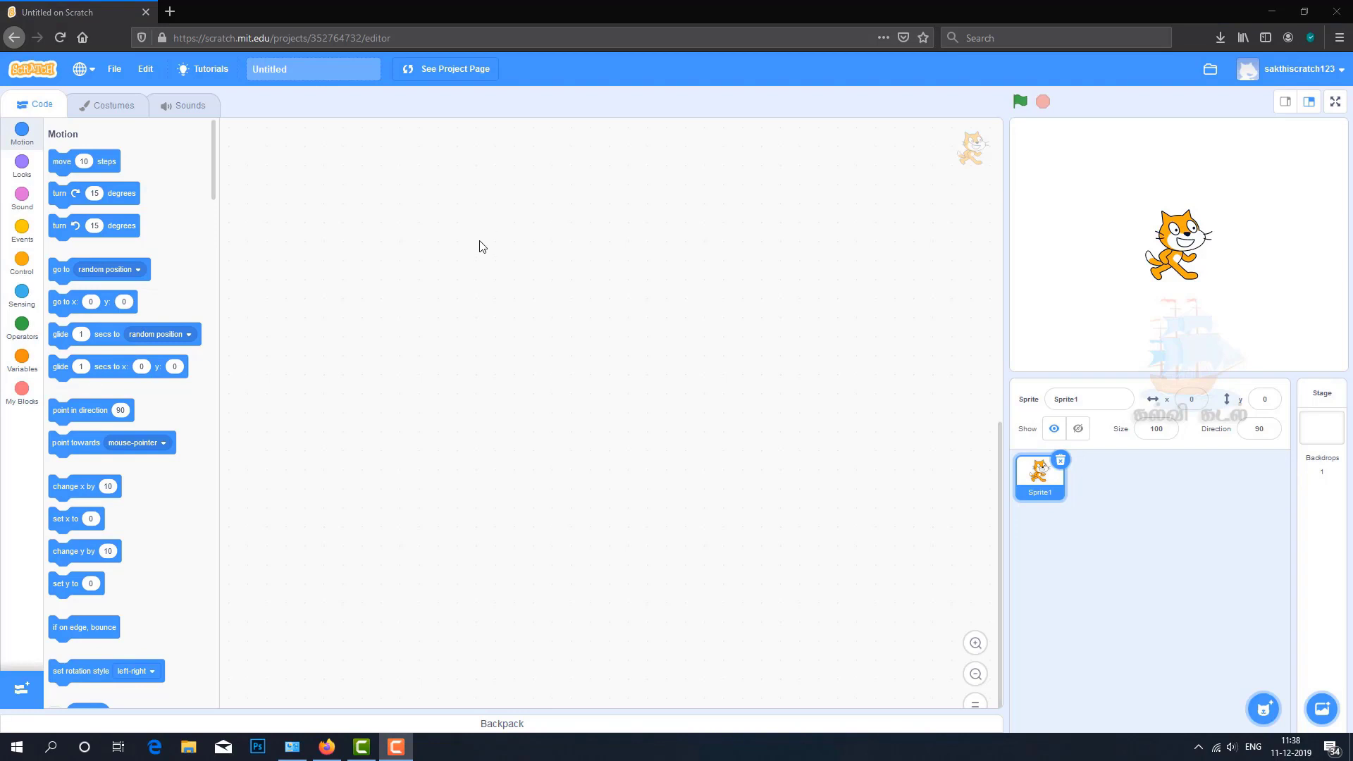
pyautogui.click(262, 75)
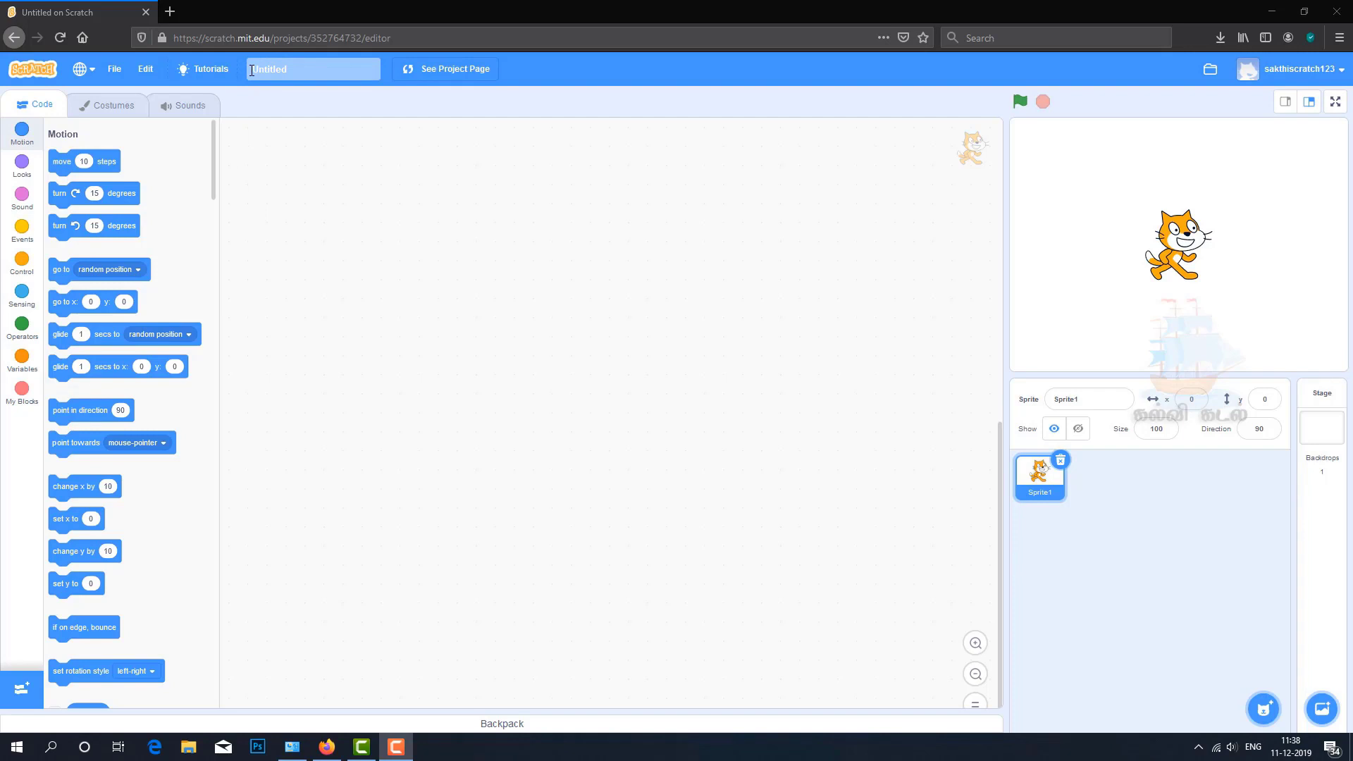
pyautogui.click(251, 71)
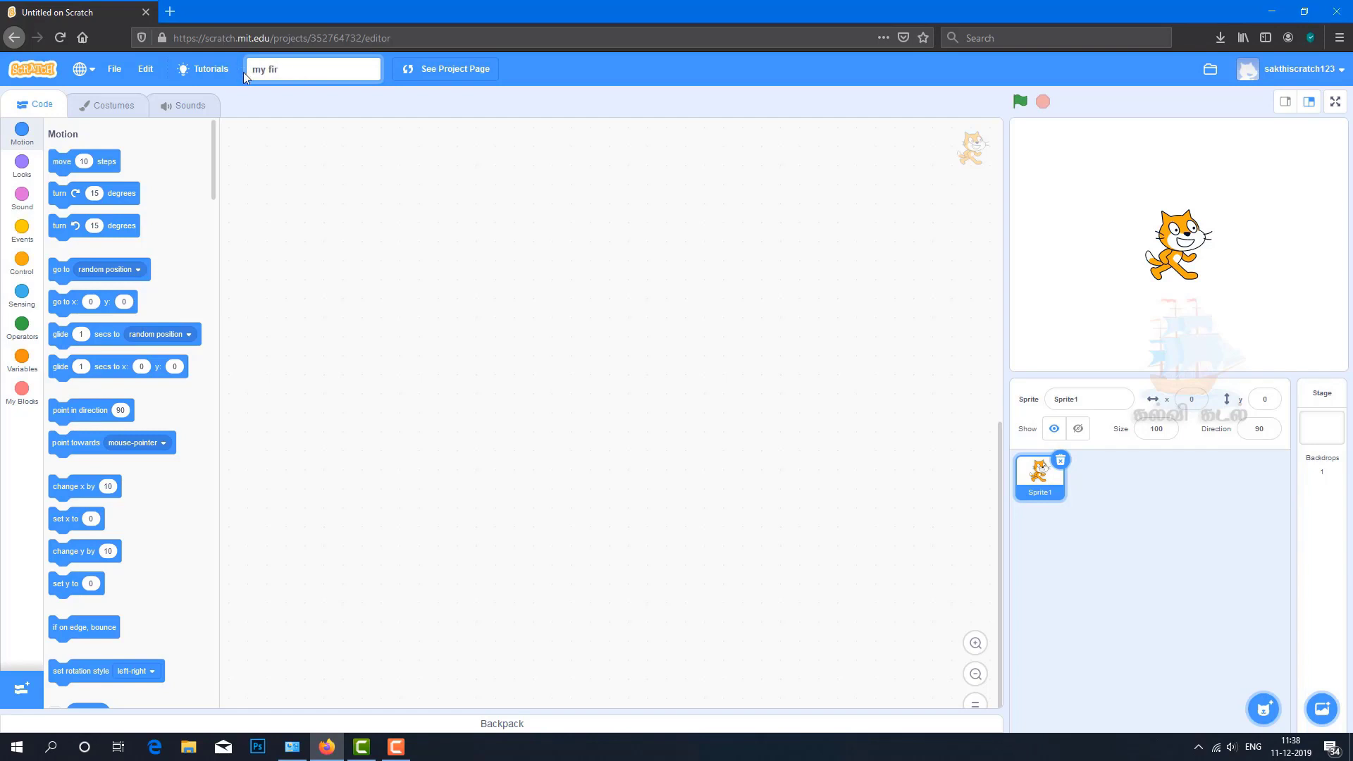
pyautogui.write('my first project')
pyautogui.press('Return')
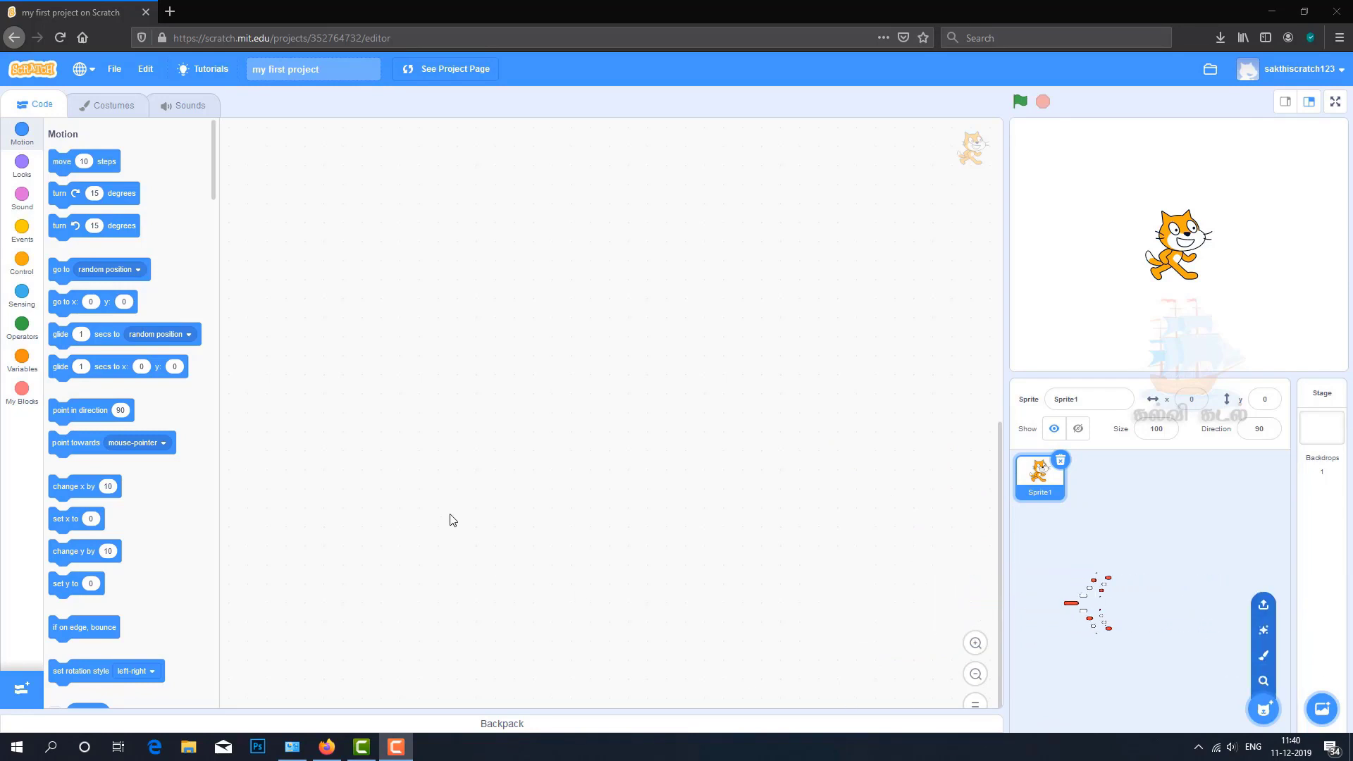
pyautogui.click(1173, 273)
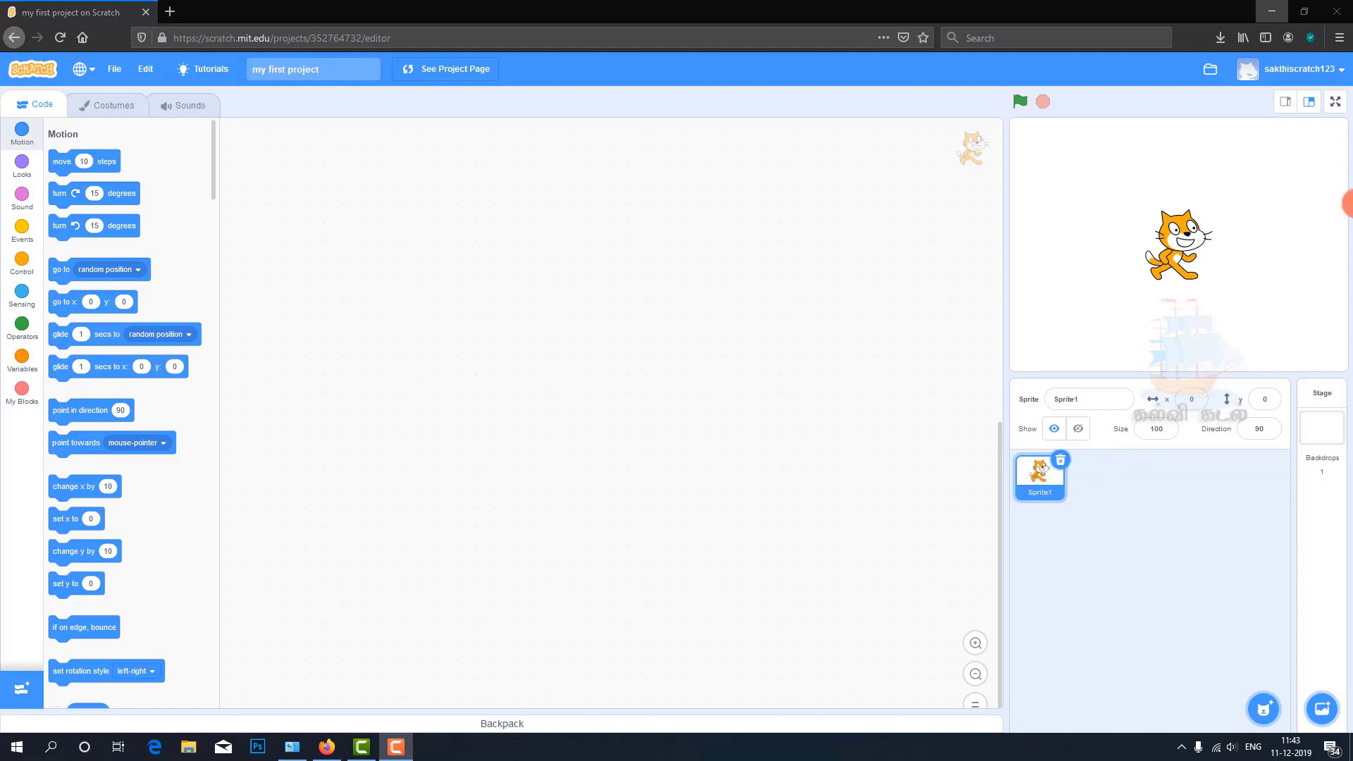
pyautogui.click(1072, 399)
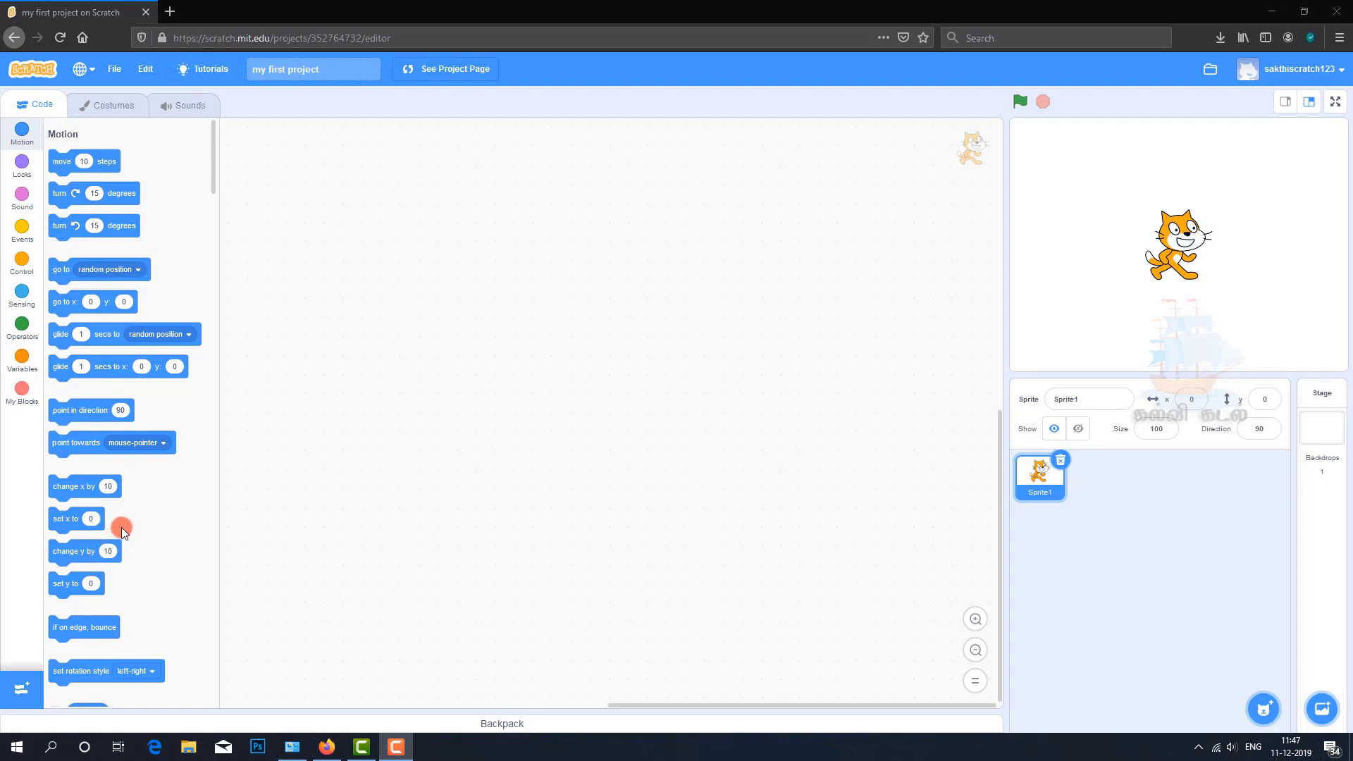
pyautogui.scroll(-5, 121, 527)
pyautogui.scroll(5, 122, 527)
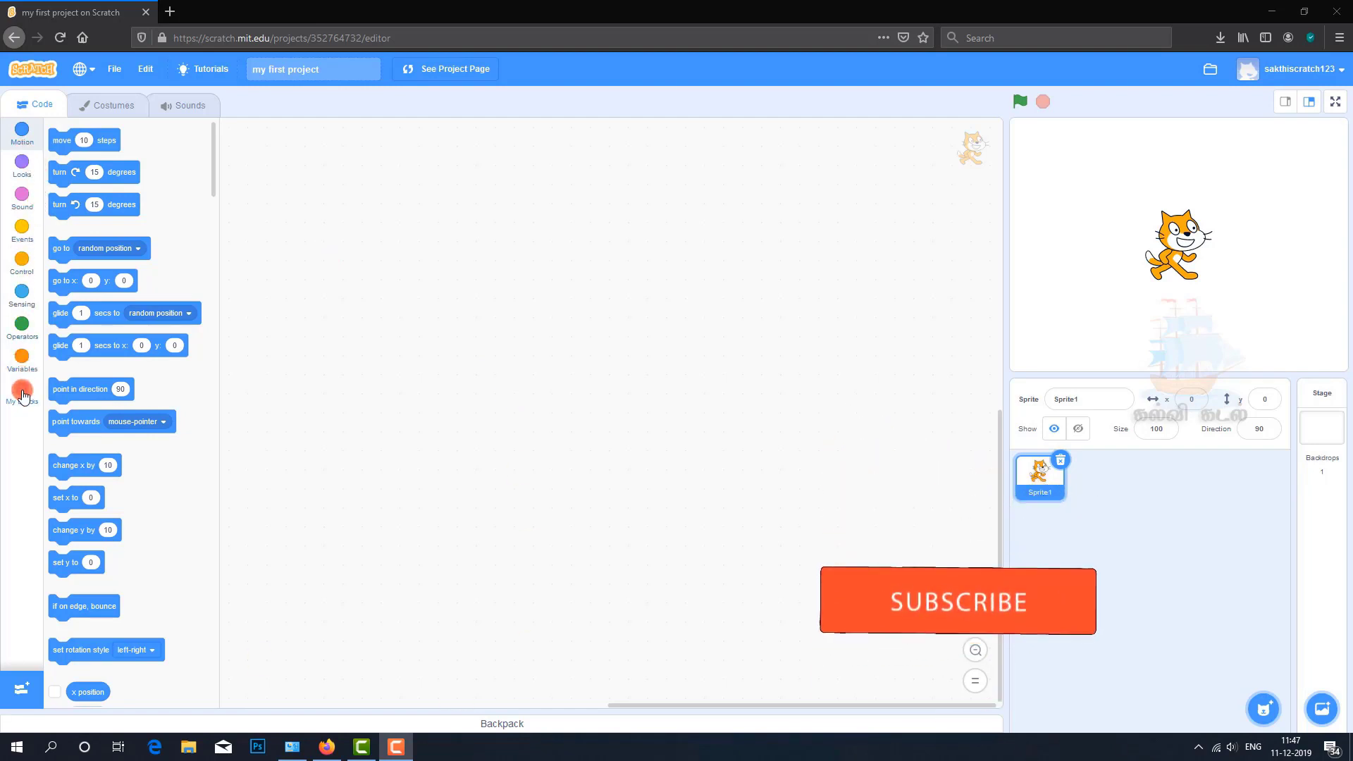
# Switch the cat sprite back and forth between costume1 and costume2, leaving costume2 selected.
pyautogui.click(102, 112)
pyautogui.click(61, 165)
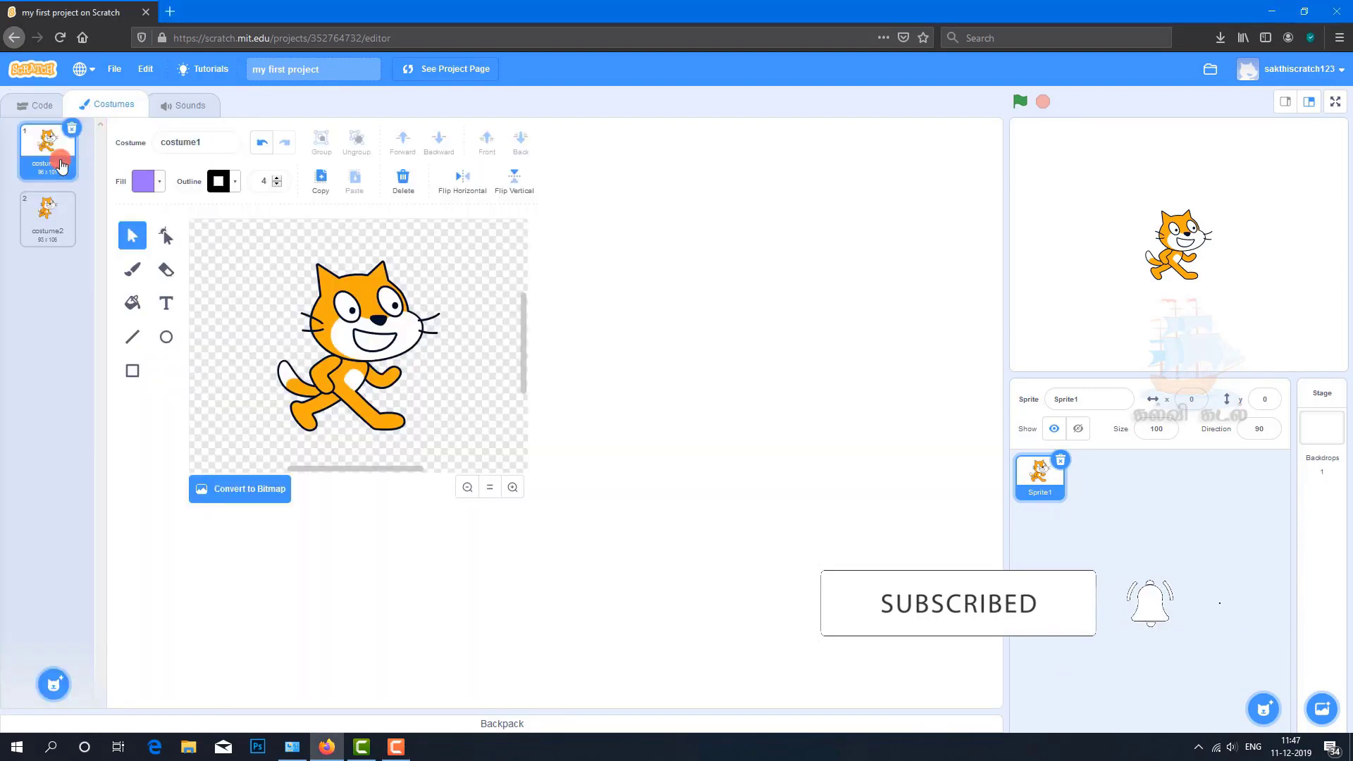
pyautogui.click(48, 215)
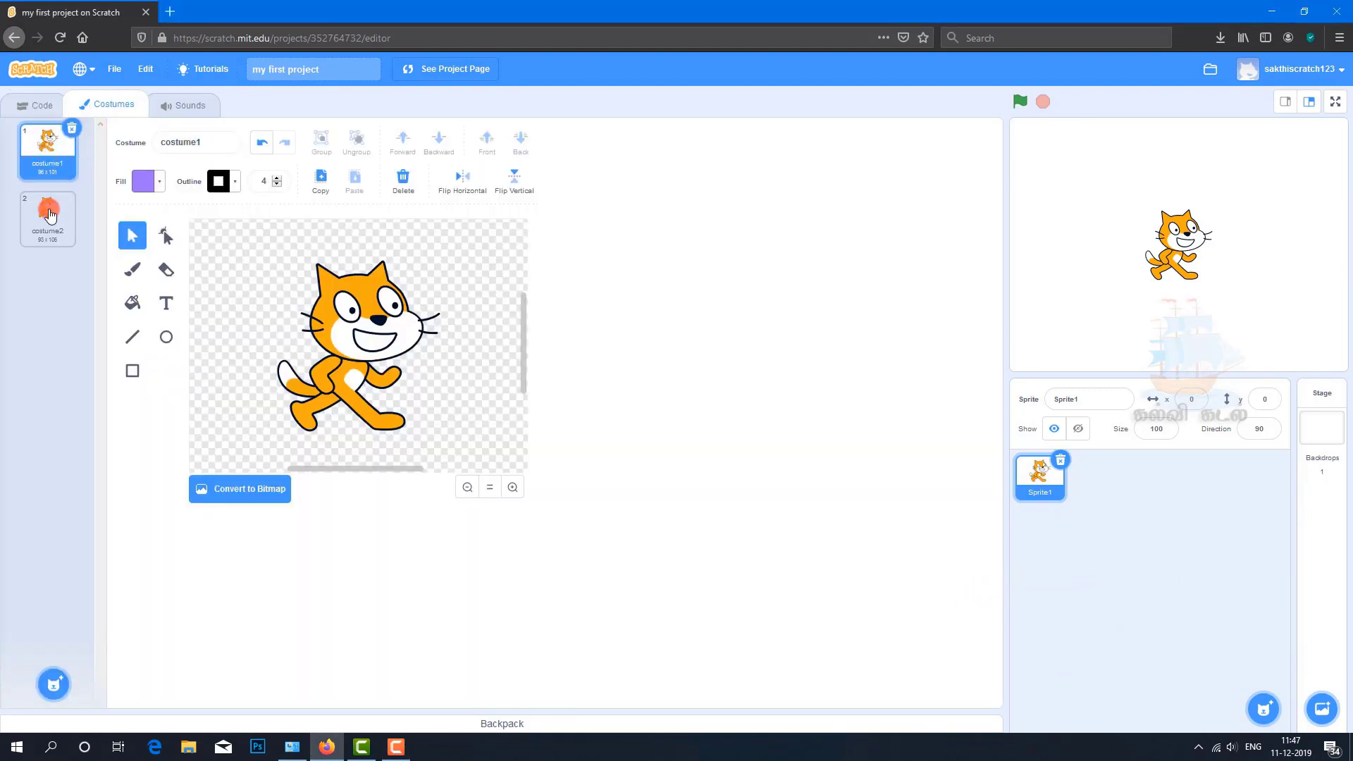
pyautogui.click(43, 163)
pyautogui.click(42, 223)
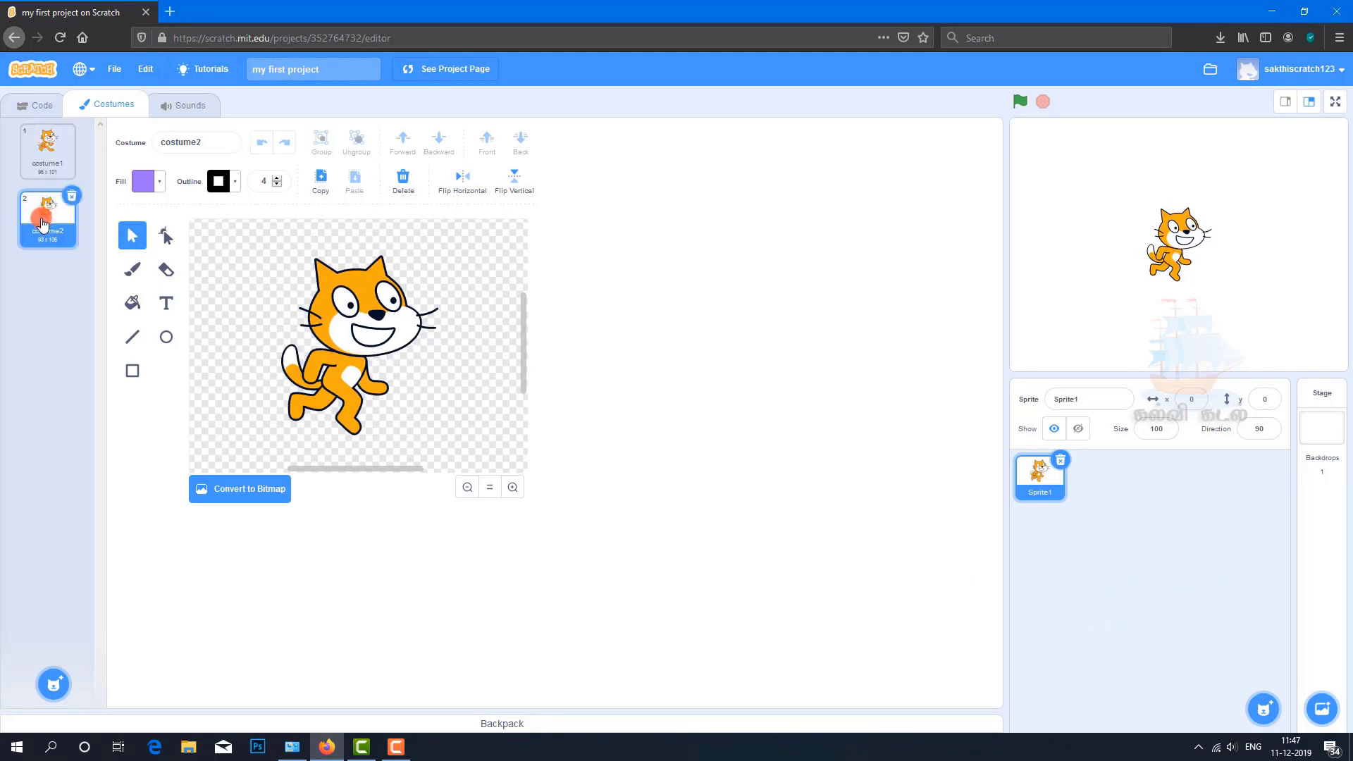
pyautogui.click(46, 155)
pyautogui.click(51, 219)
pyautogui.click(49, 153)
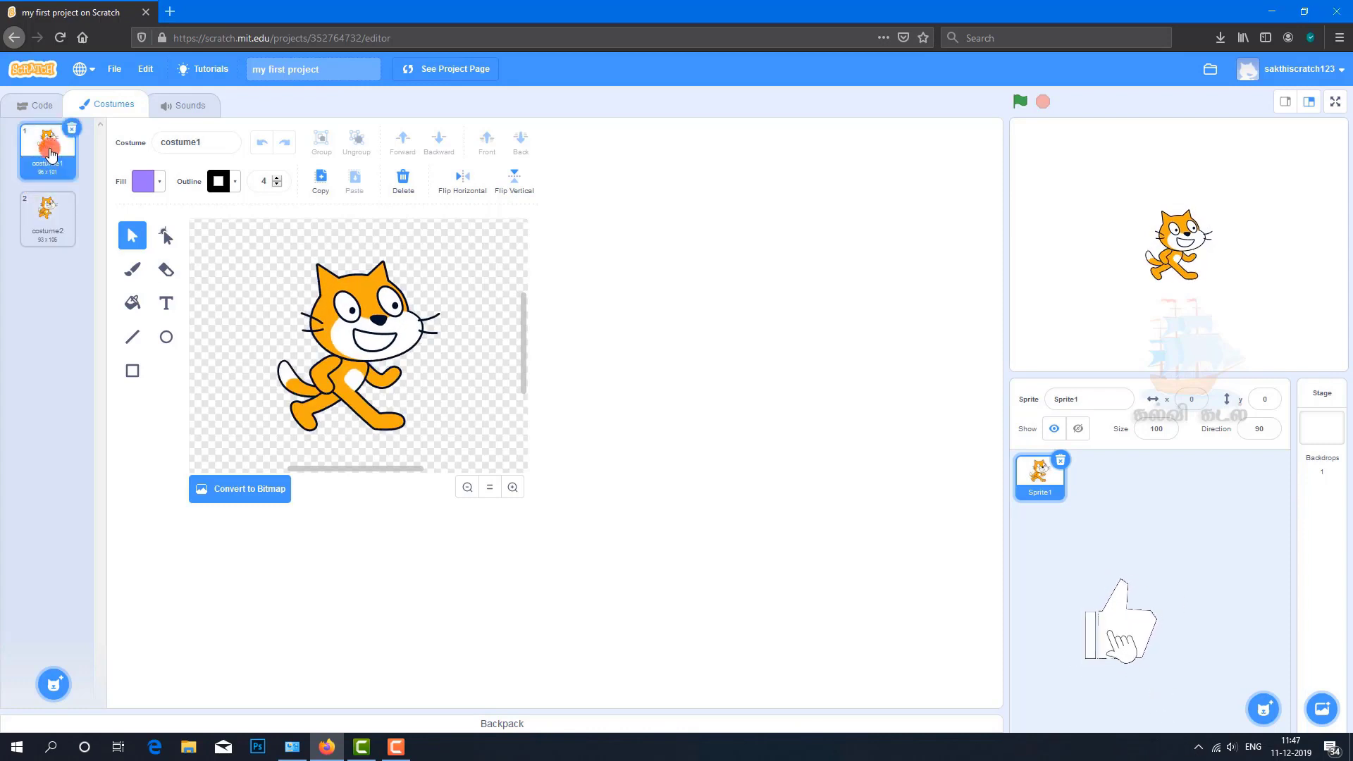
pyautogui.click(56, 227)
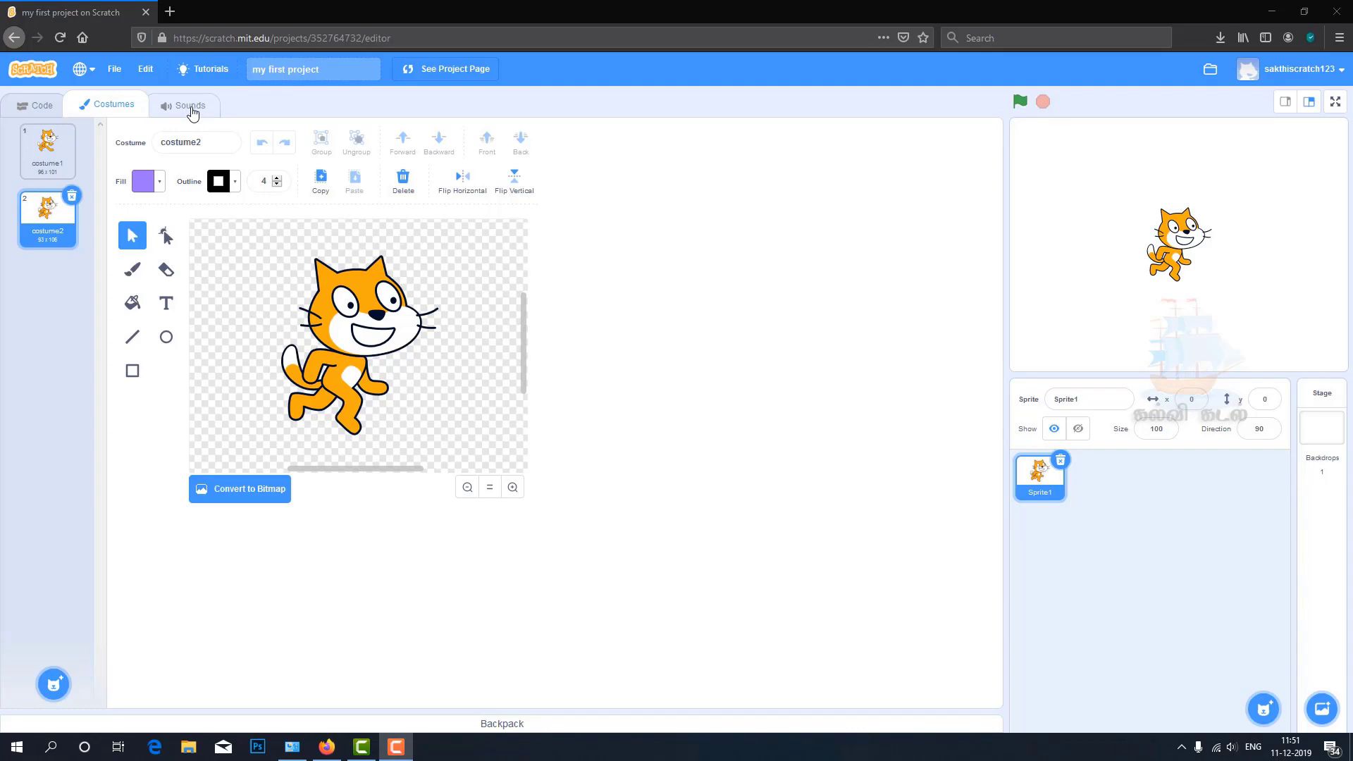
# Play the cat sprite's Meow sound several times.
pyautogui.click(190, 106)
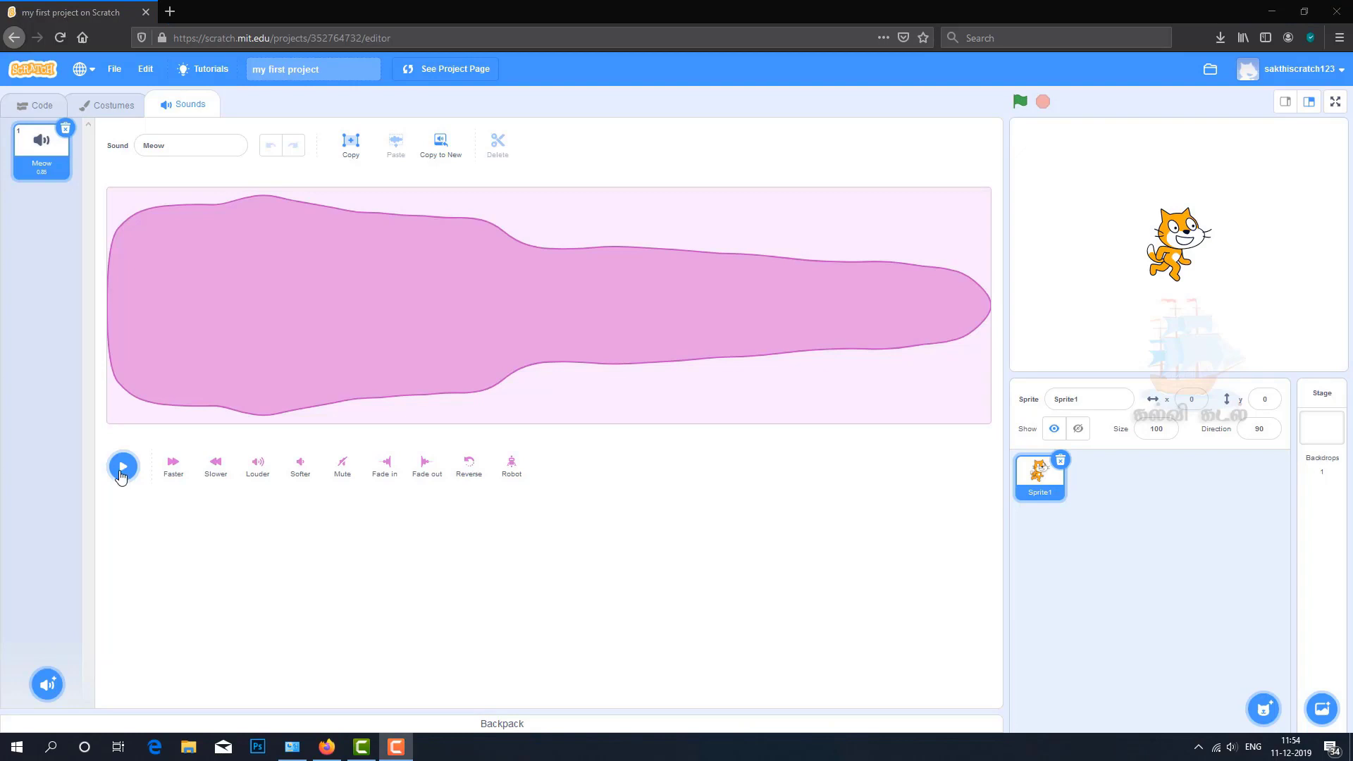
pyautogui.click(121, 476)
pyautogui.click(121, 476)
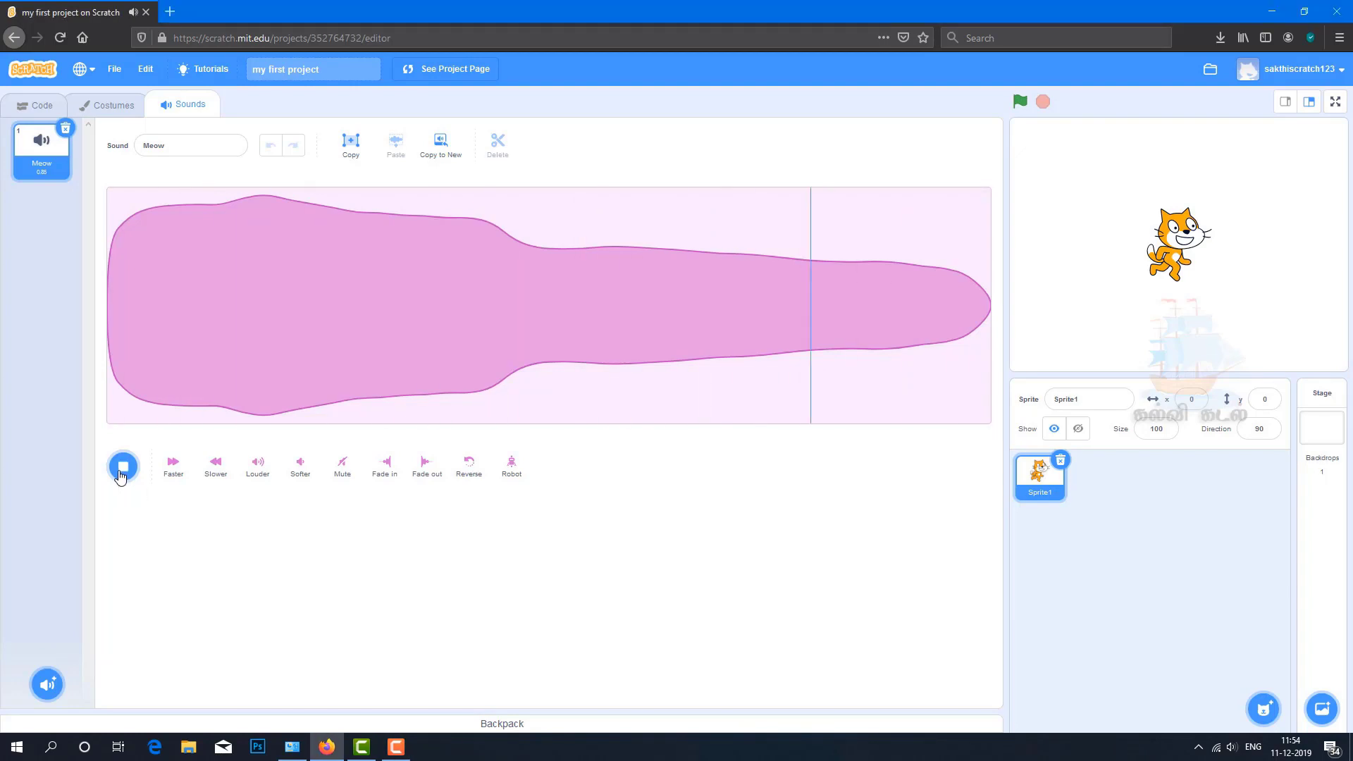
pyautogui.click(121, 476)
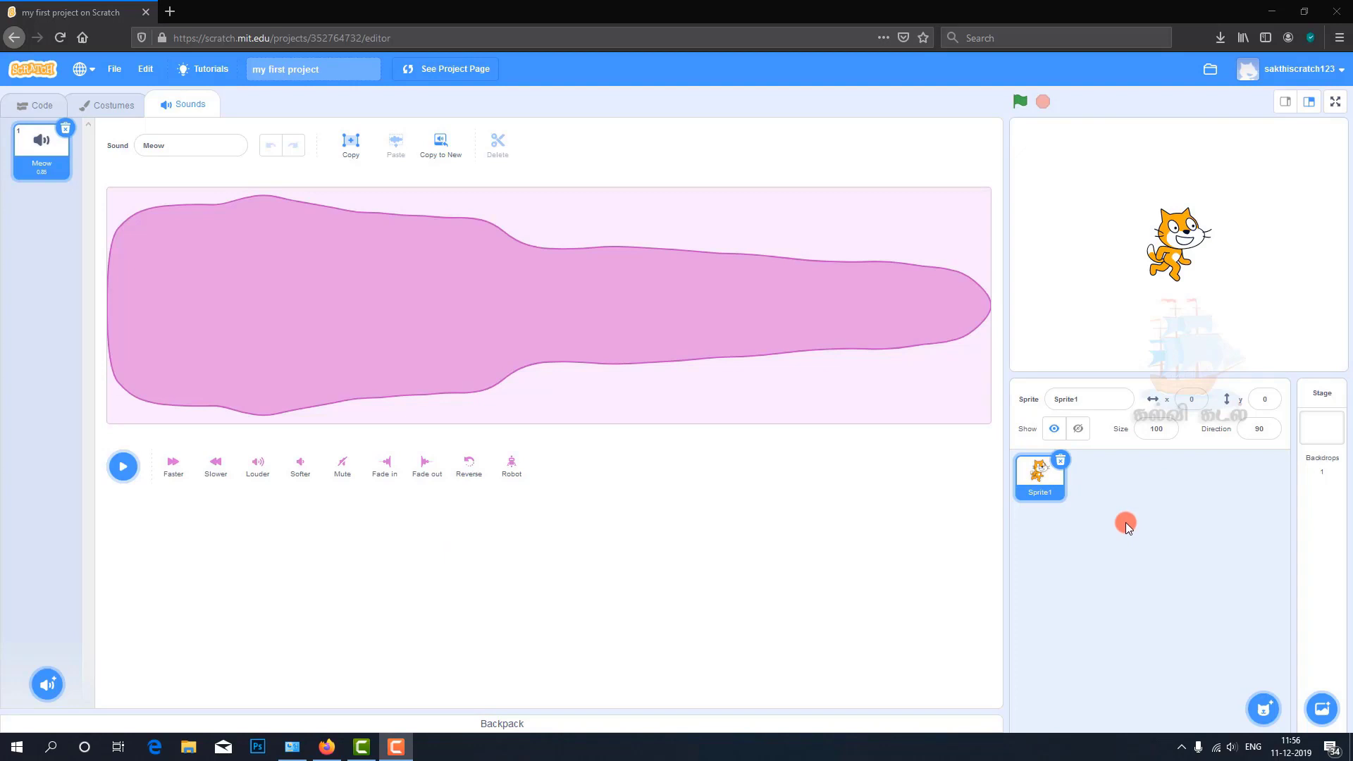
# Return to the code blocks and run the "move 10 steps" block once on the cat sprite.
pyautogui.click(37, 105)
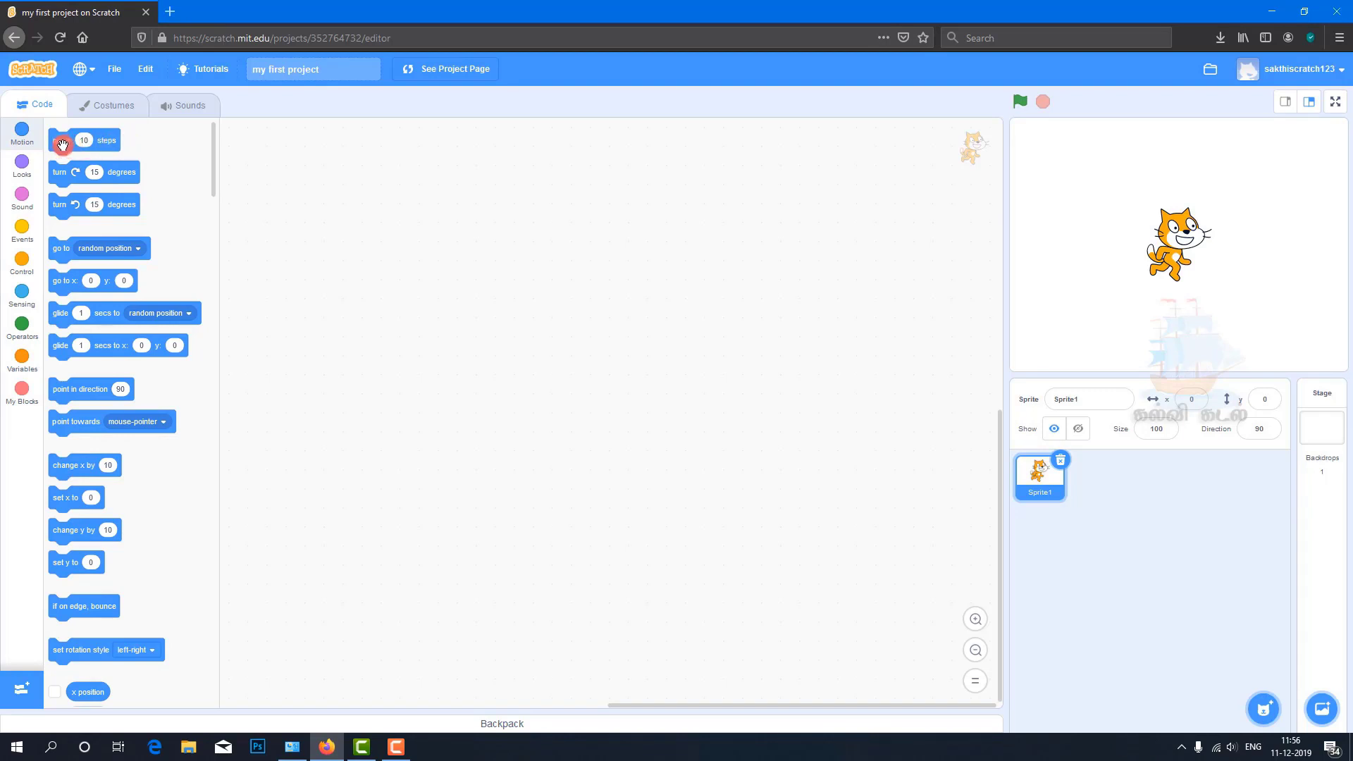
pyautogui.click(63, 145)
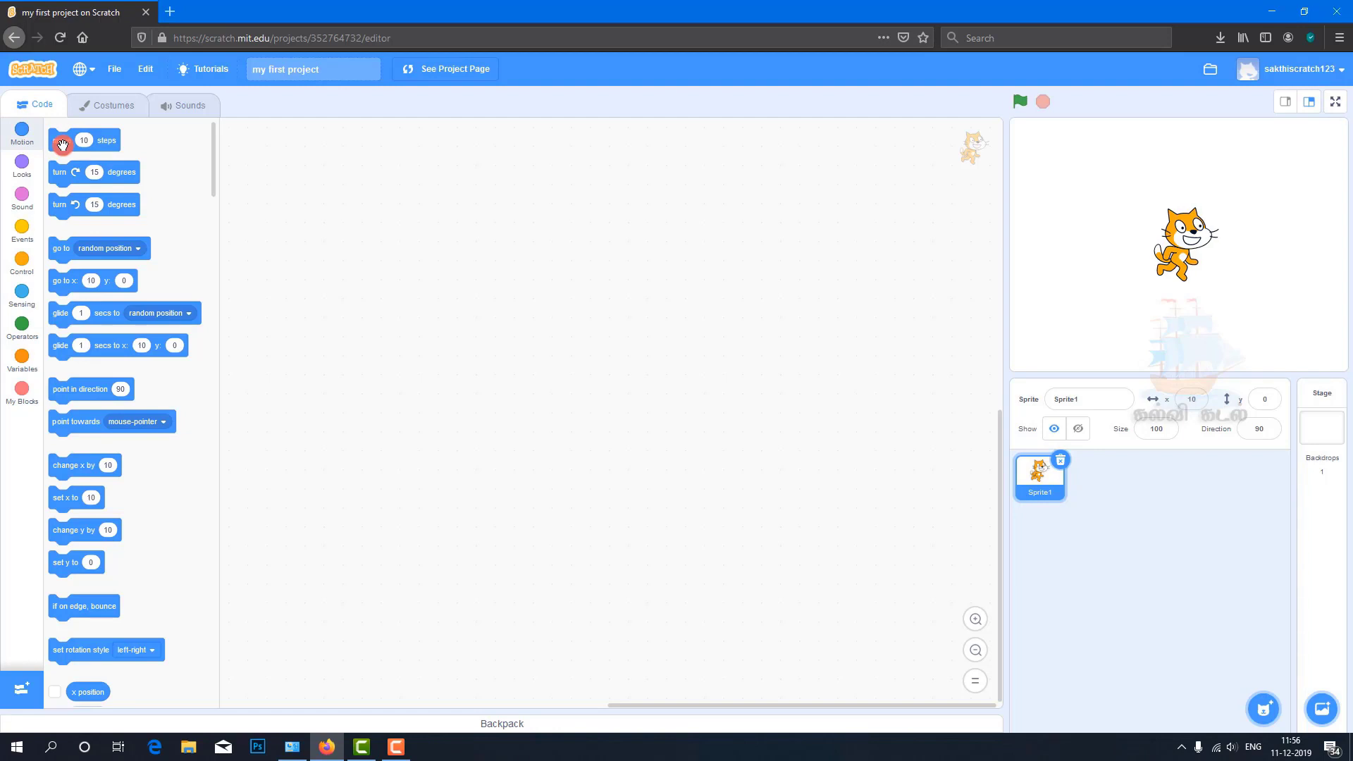
# Run the "move 10 steps" block twice and the clockwise "turn 15 degrees" block eight times on the cat sprite.
pyautogui.click(62, 145)
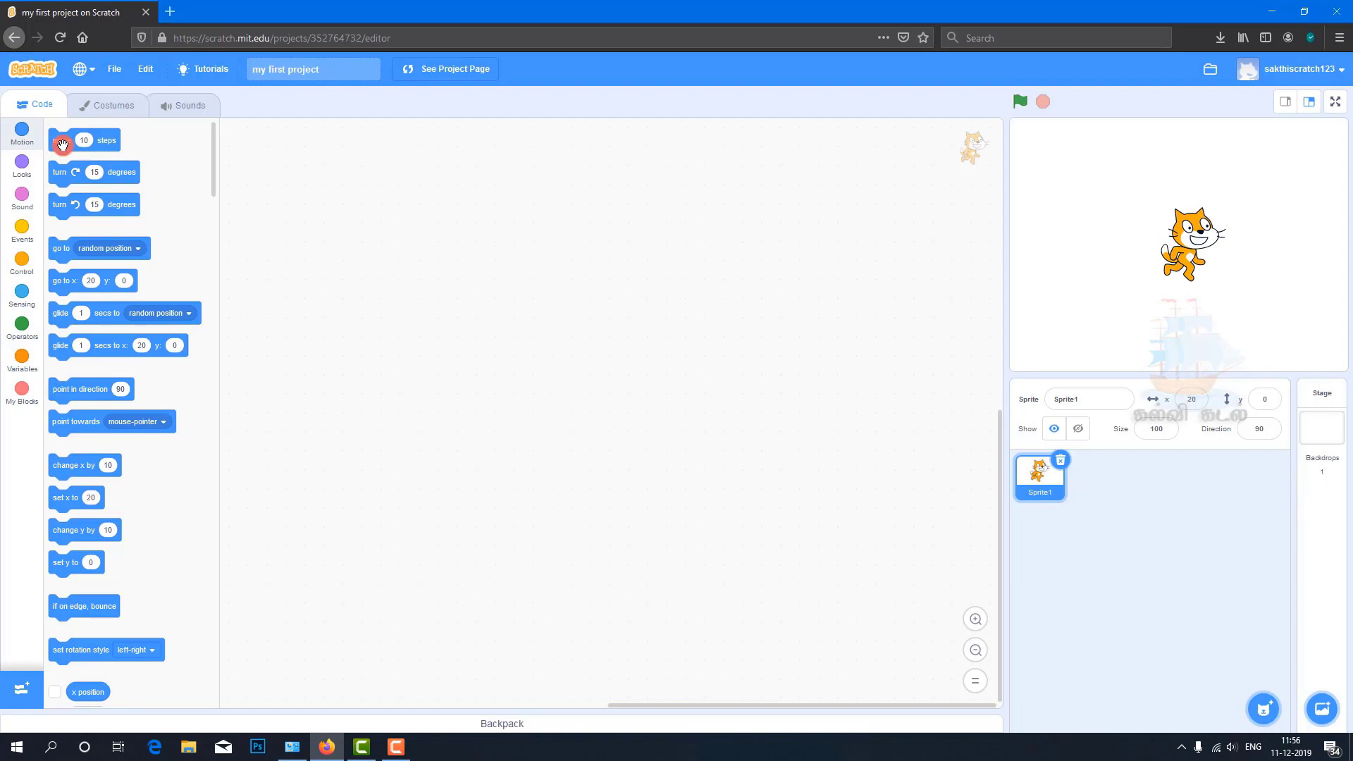
pyautogui.click(63, 144)
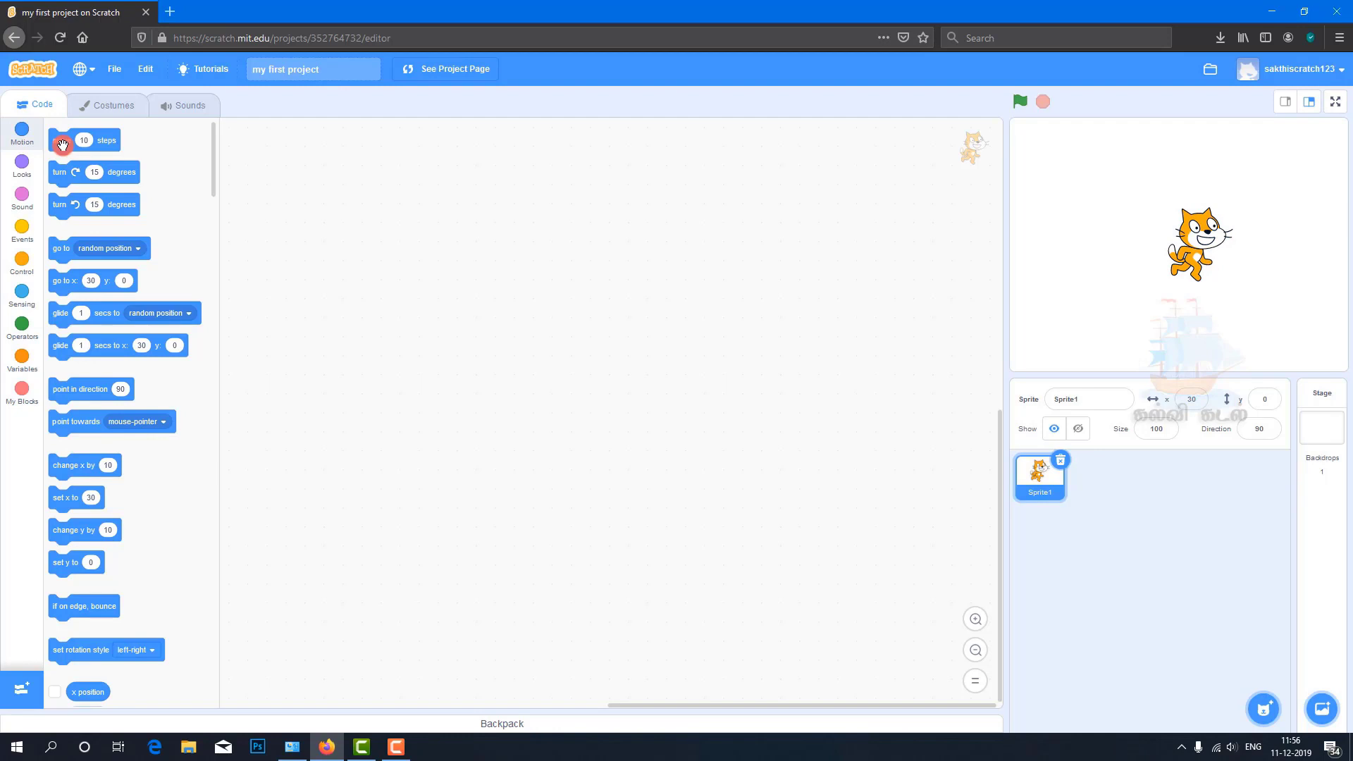
pyautogui.click(64, 178)
pyautogui.click(64, 178)
pyautogui.click(64, 178)
pyautogui.click(64, 178)
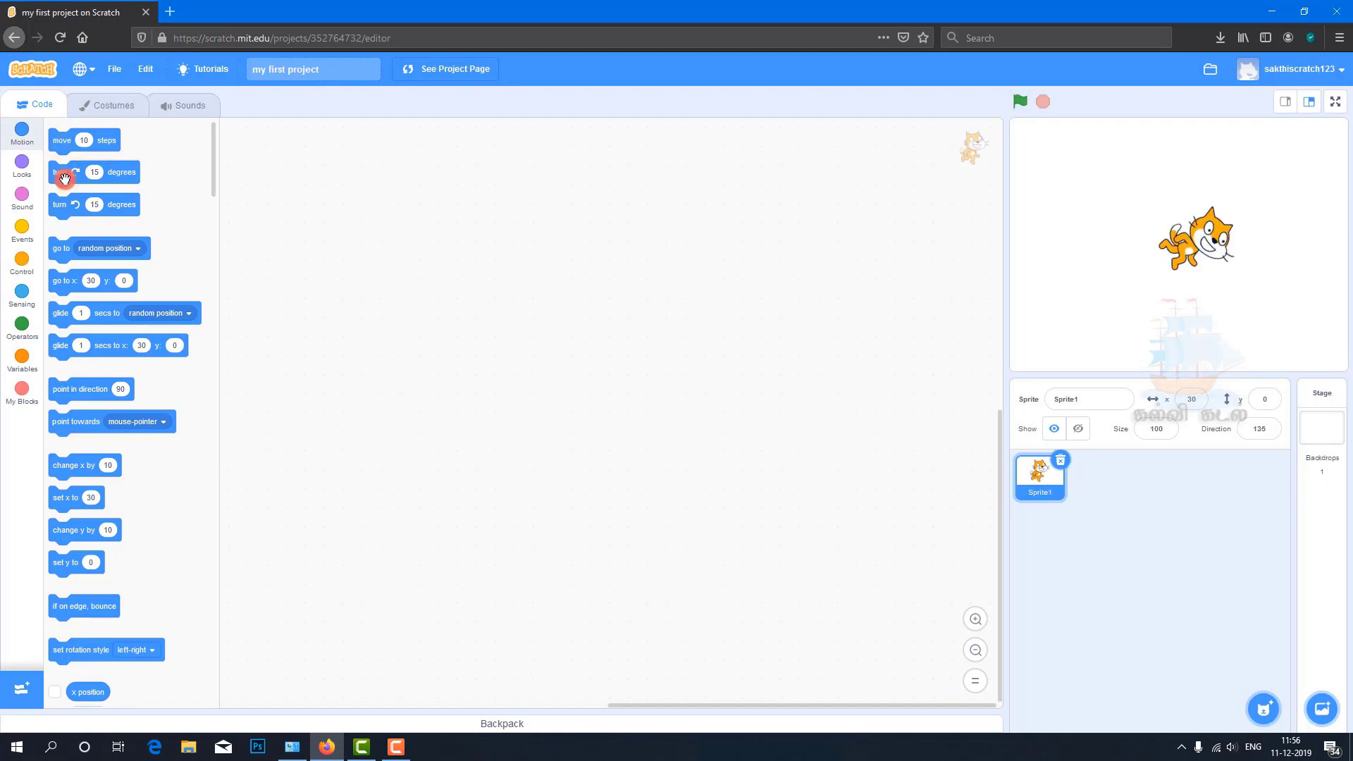
pyautogui.click(65, 179)
pyautogui.click(64, 178)
pyautogui.click(64, 178)
pyautogui.click(64, 178)
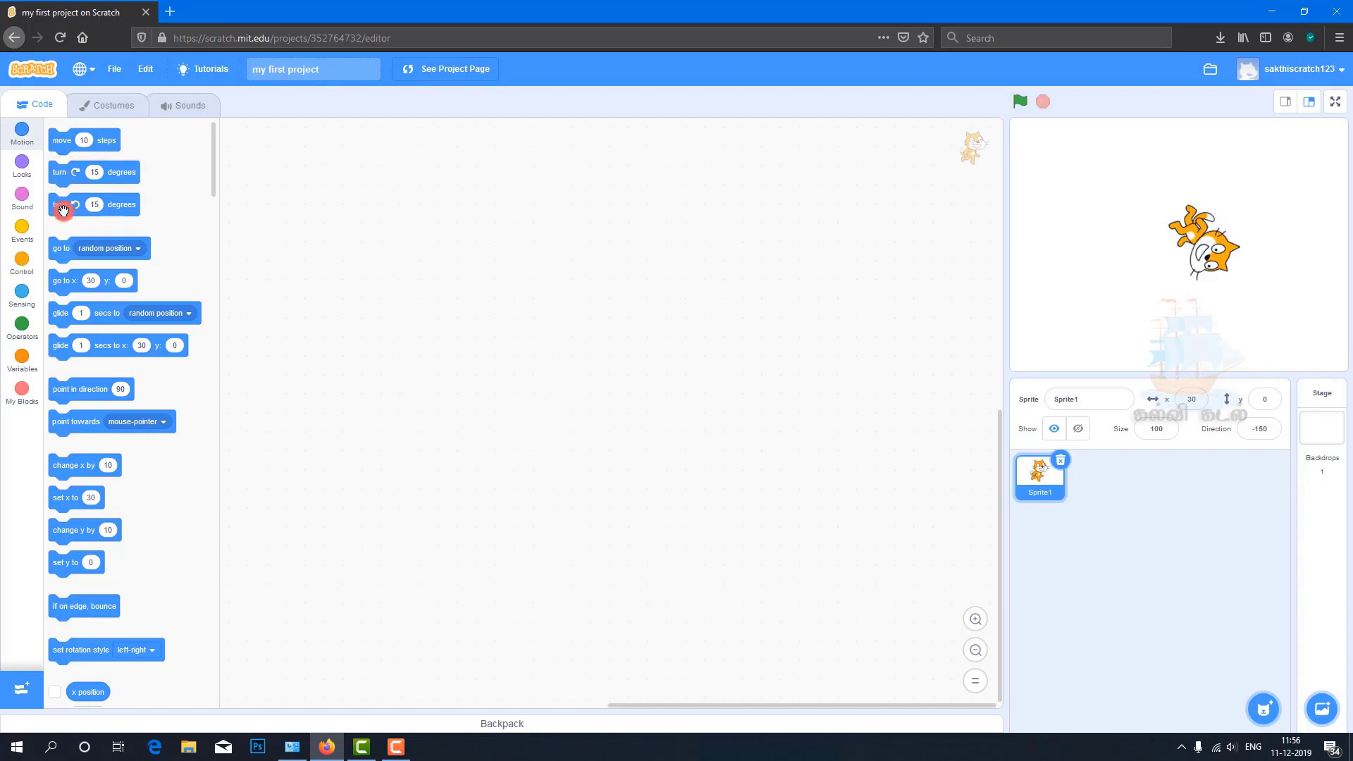
# Run the counterclockwise "turn 15 degrees" block repeatedly to rotate the cat sprite back toward upright.
pyautogui.click(63, 211)
pyautogui.click(64, 211)
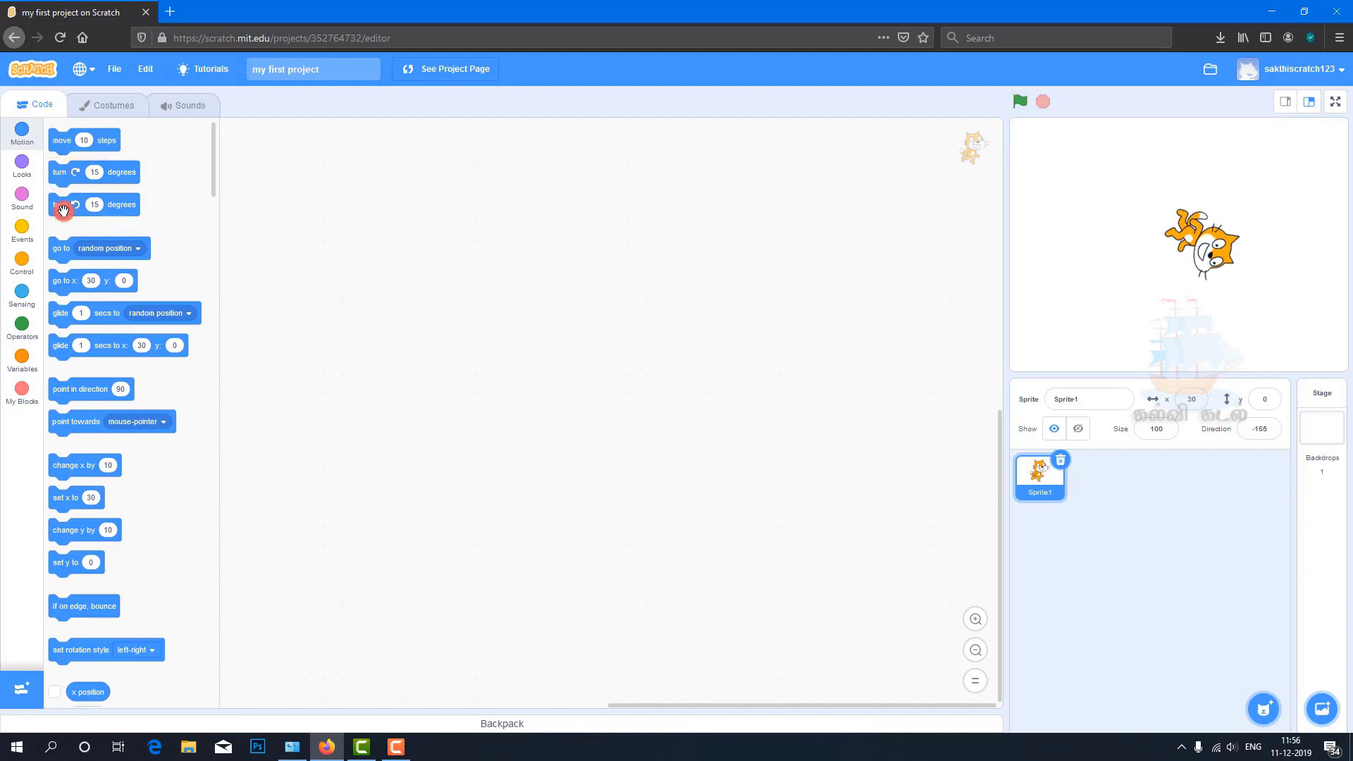
pyautogui.click(63, 210)
pyautogui.click(64, 210)
pyautogui.click(64, 211)
pyautogui.click(64, 211)
pyautogui.click(63, 210)
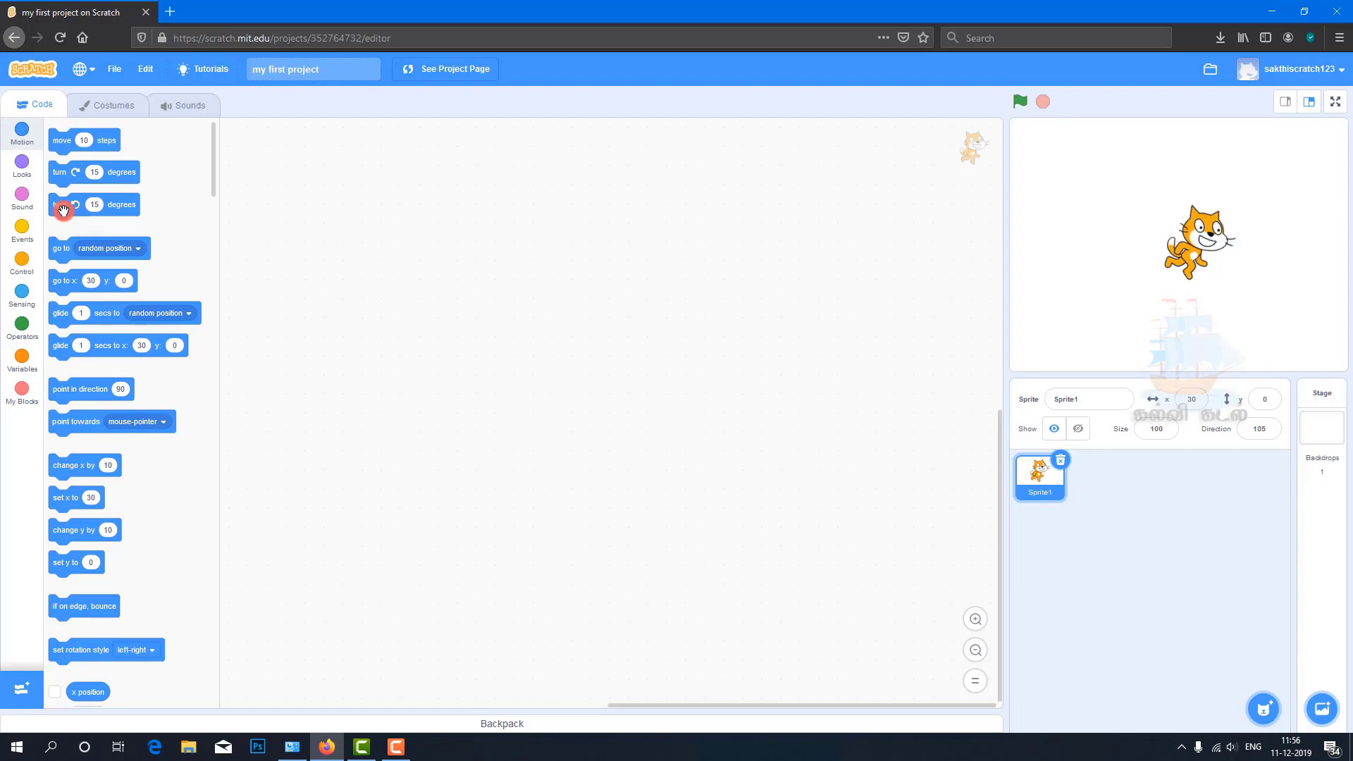
# Expand the Backpack, and select the Stage to show its backdrops in the paint editor.
pyautogui.click(513, 726)
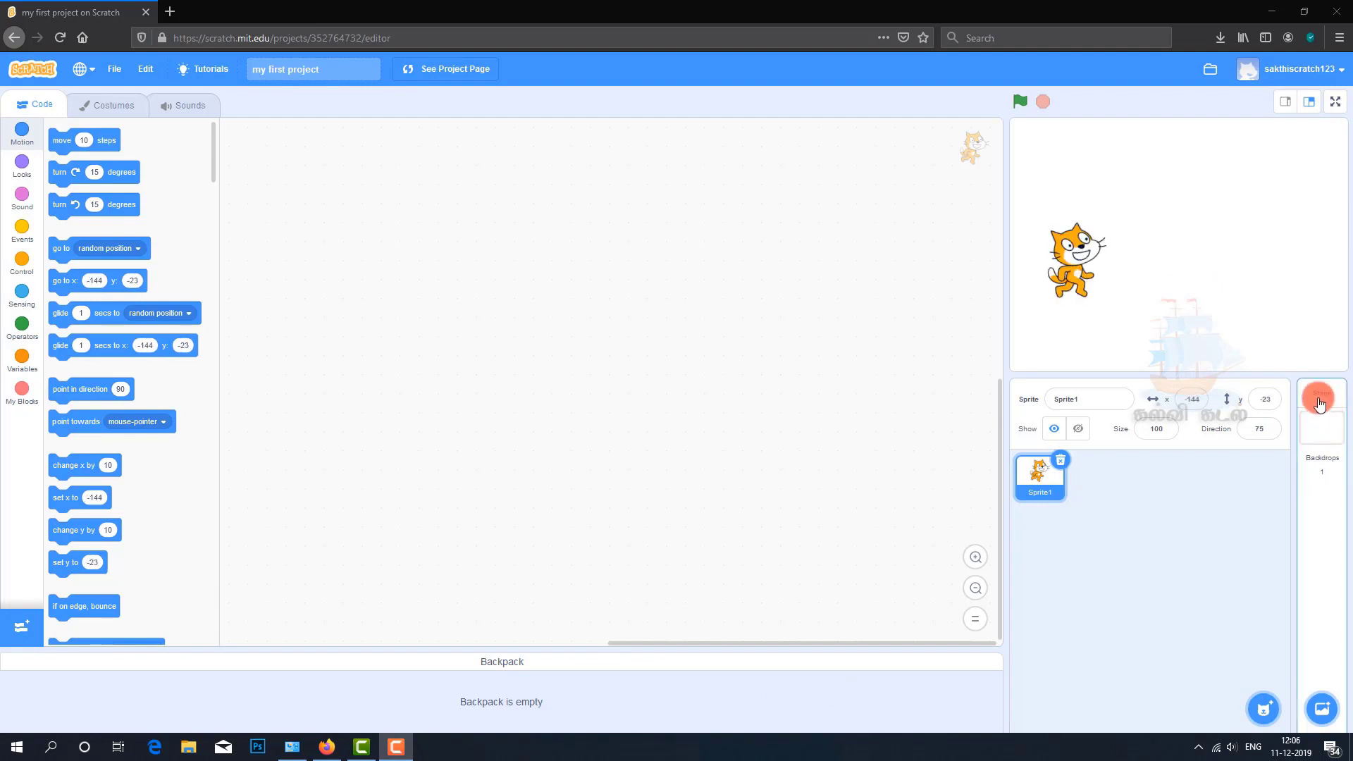
pyautogui.click(1325, 445)
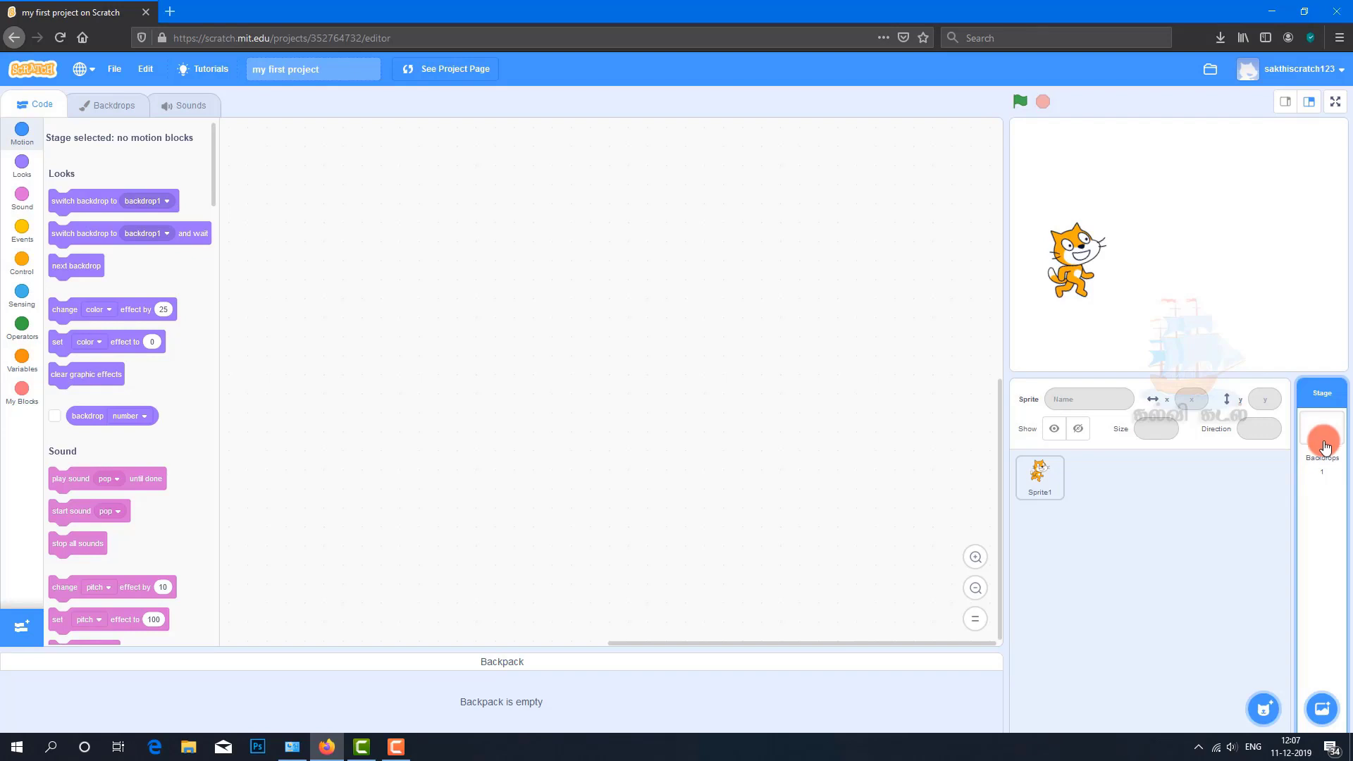
pyautogui.click(103, 113)
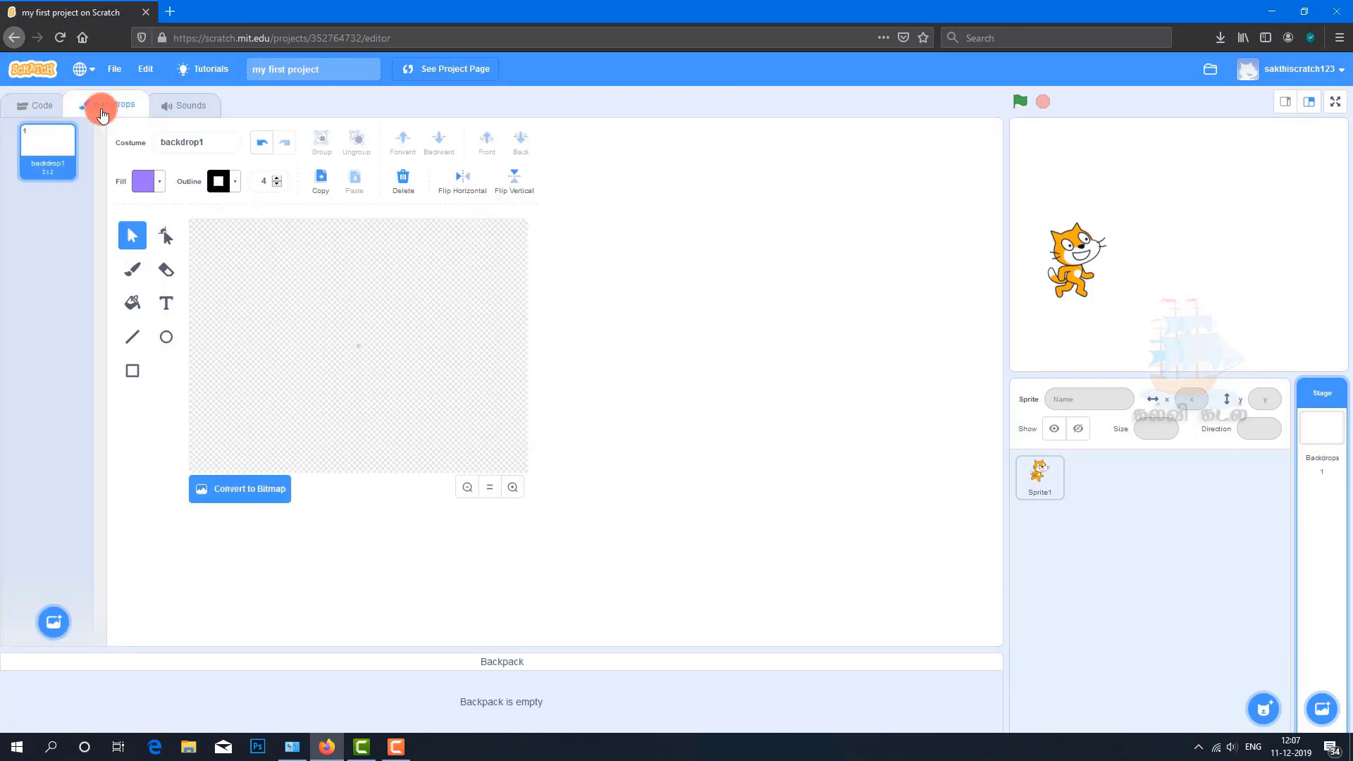
# Add a random backdrop to the stage with the Surprise option and delete the added Party backdrop.
pyautogui.click(1325, 711)
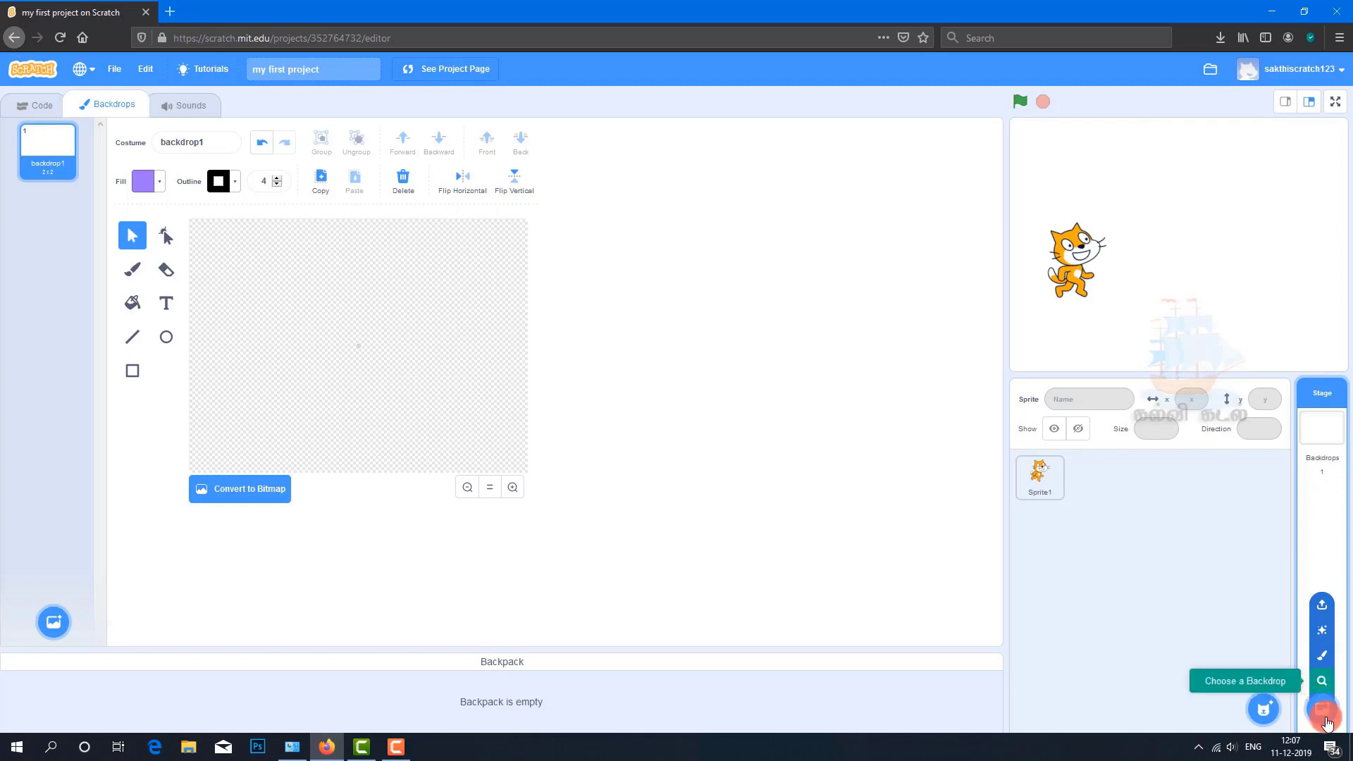
pyautogui.moveTo(1322, 709)
pyautogui.click(1324, 606)
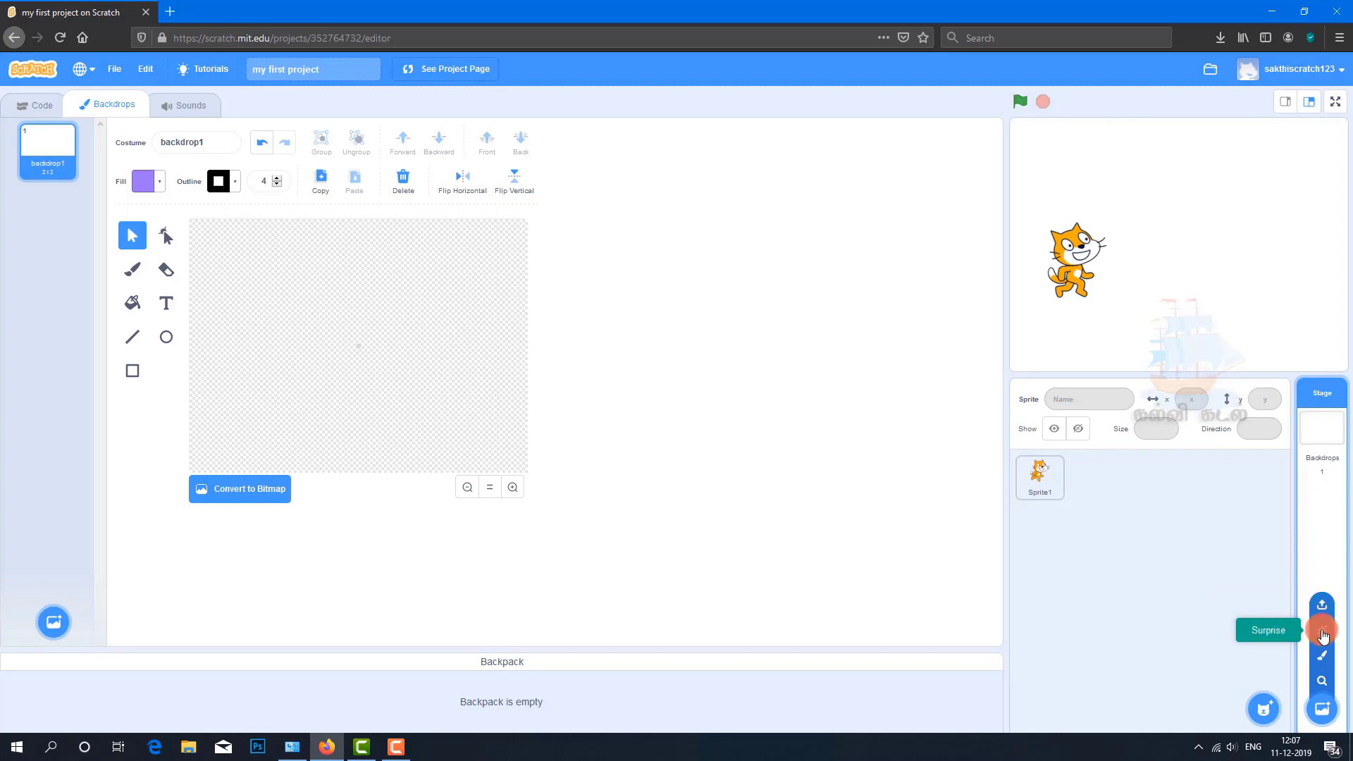
pyautogui.click(1322, 632)
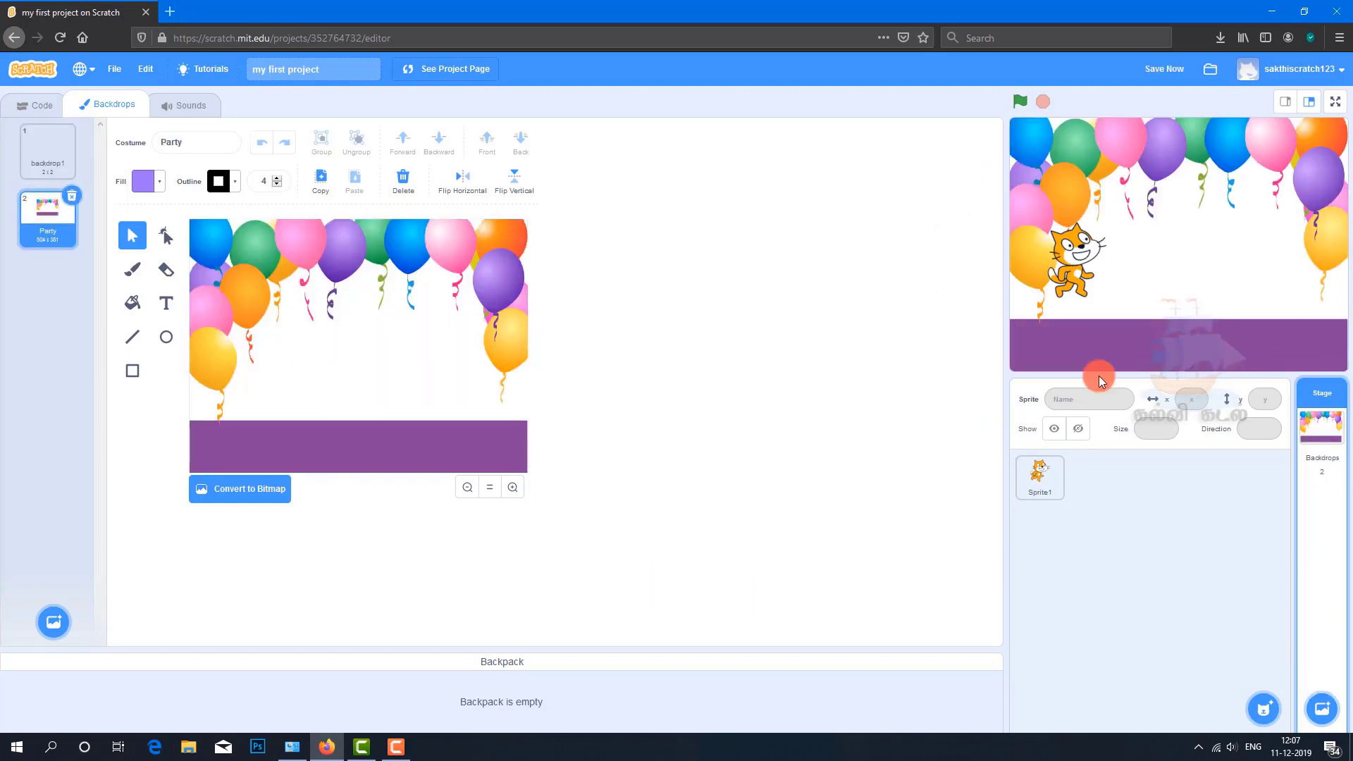
pyautogui.click(74, 202)
# Create a blank backdrop with the Paint option and delete it, leaving only backdrop1.
pyautogui.moveTo(1319, 656)
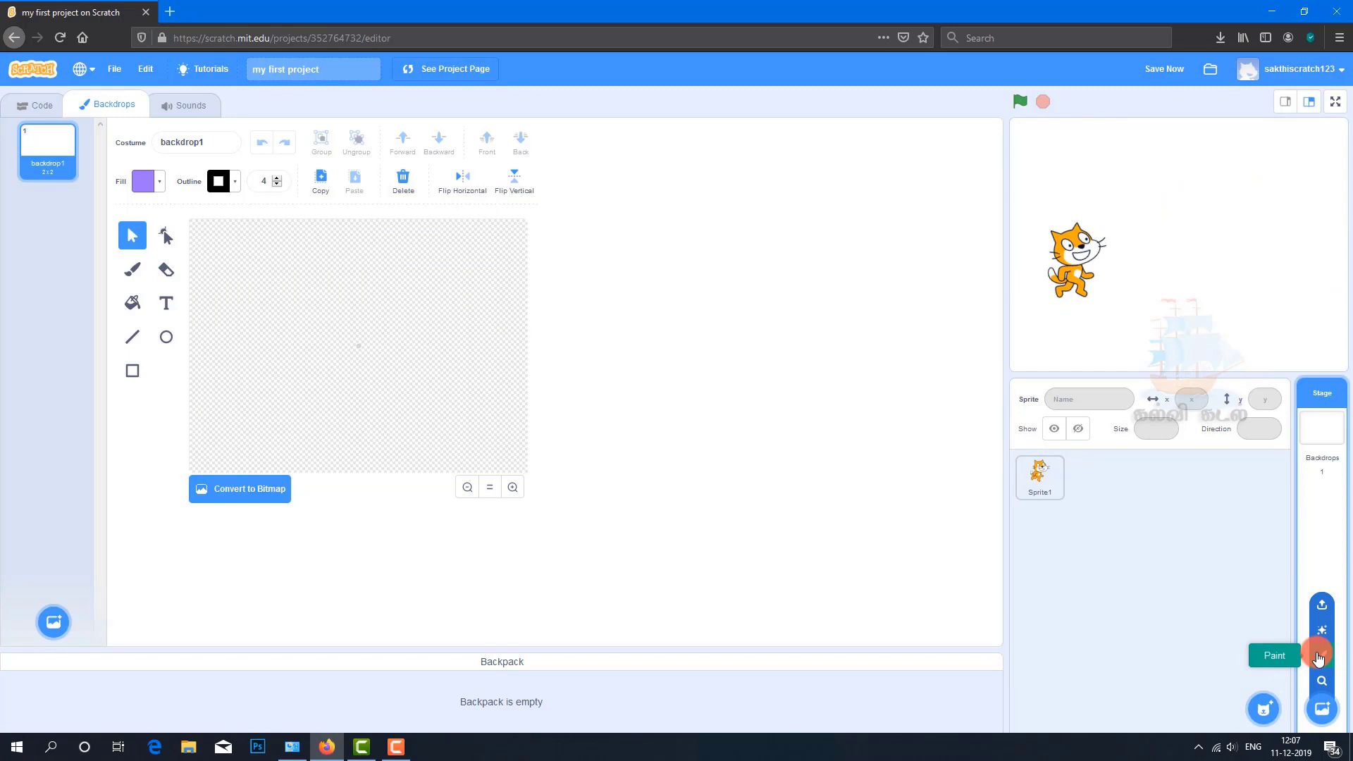
pyautogui.click(1319, 657)
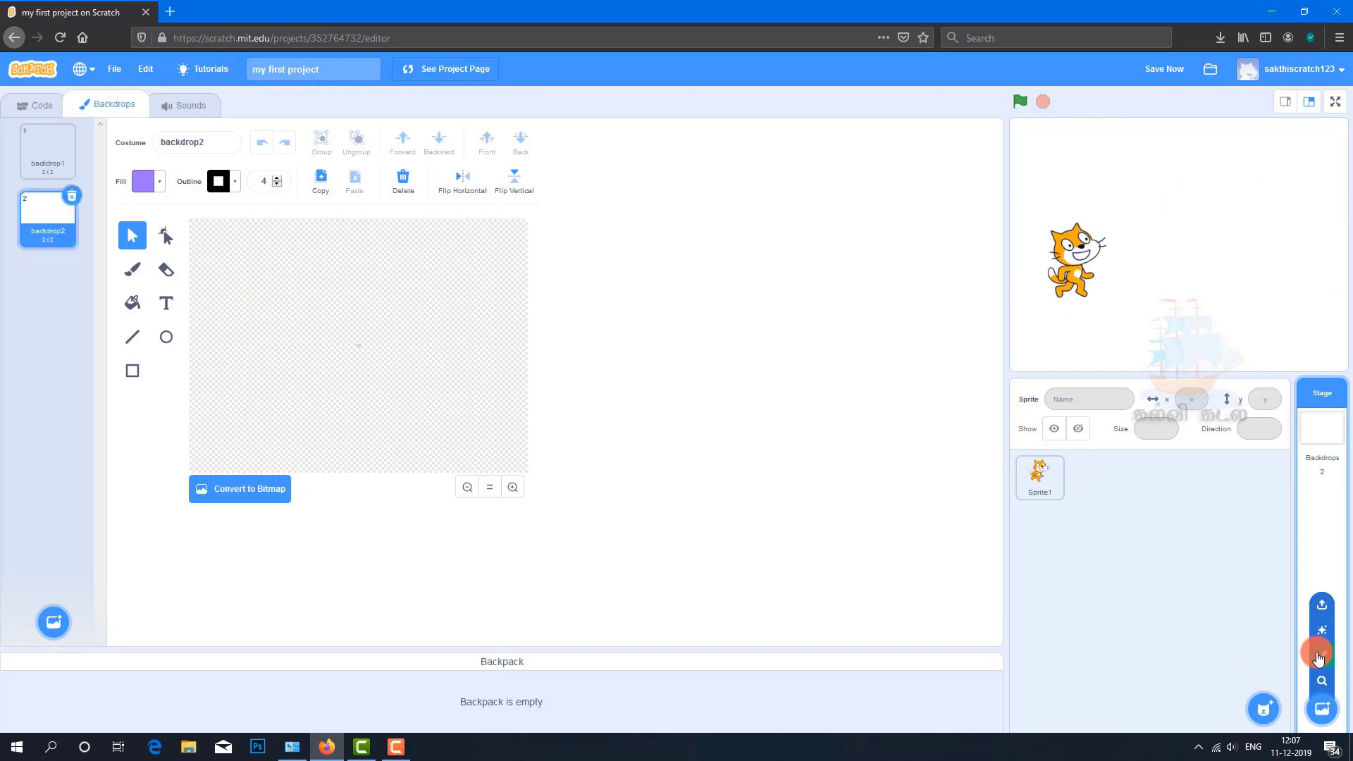
pyautogui.click(72, 199)
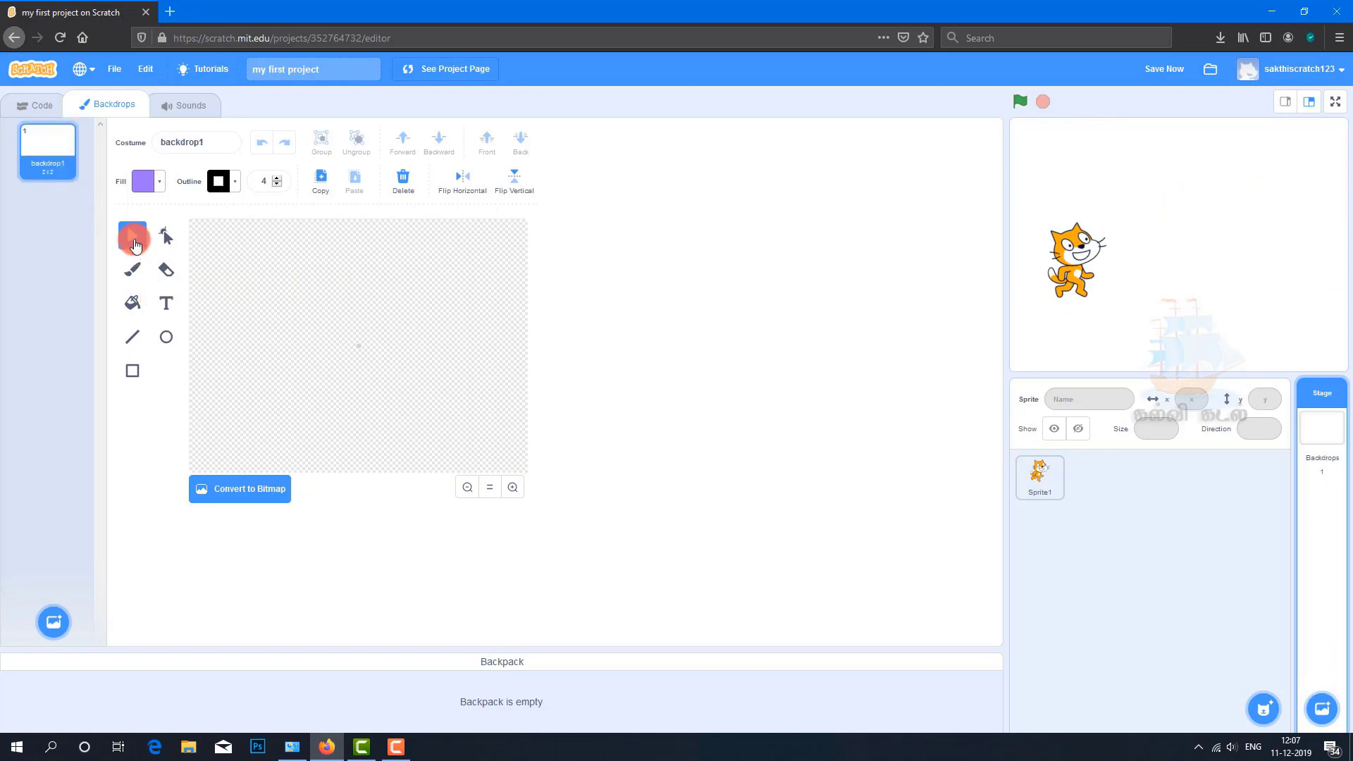
pyautogui.click(390, 362)
# Add the Bedroom 2 backdrop from the backdrop library and move the cat down onto the floor beside the bed.
pyautogui.moveTo(1333, 712)
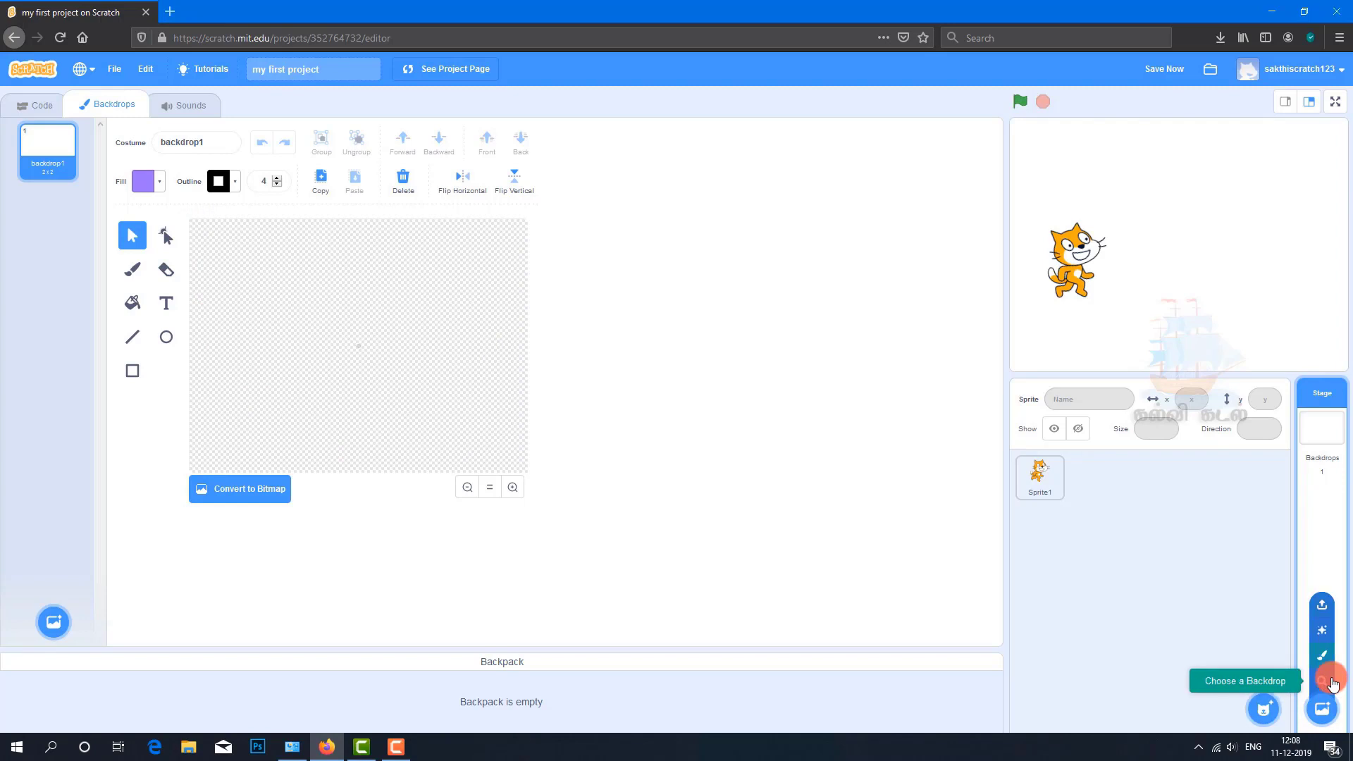
pyautogui.click(1323, 717)
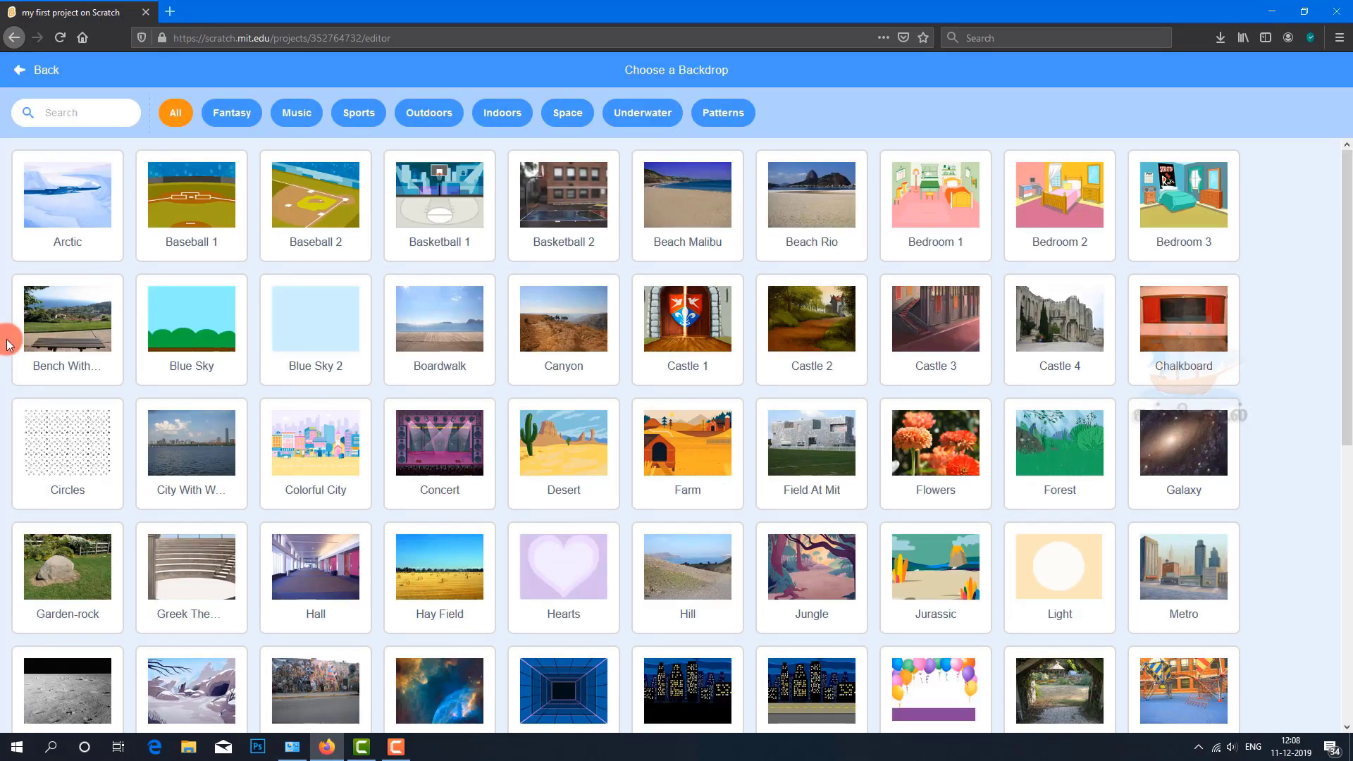
pyautogui.scroll(-2, 1064, 444)
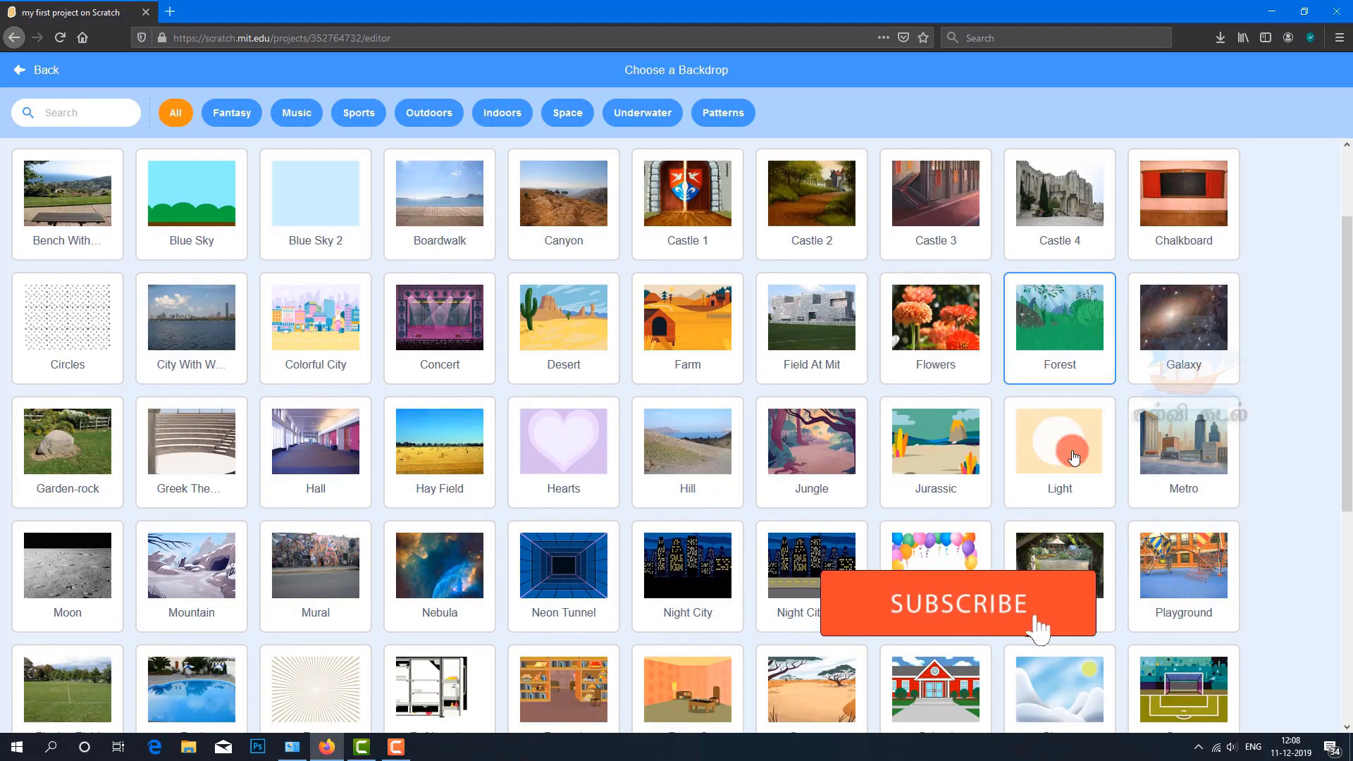
pyautogui.scroll(-6, 1074, 458)
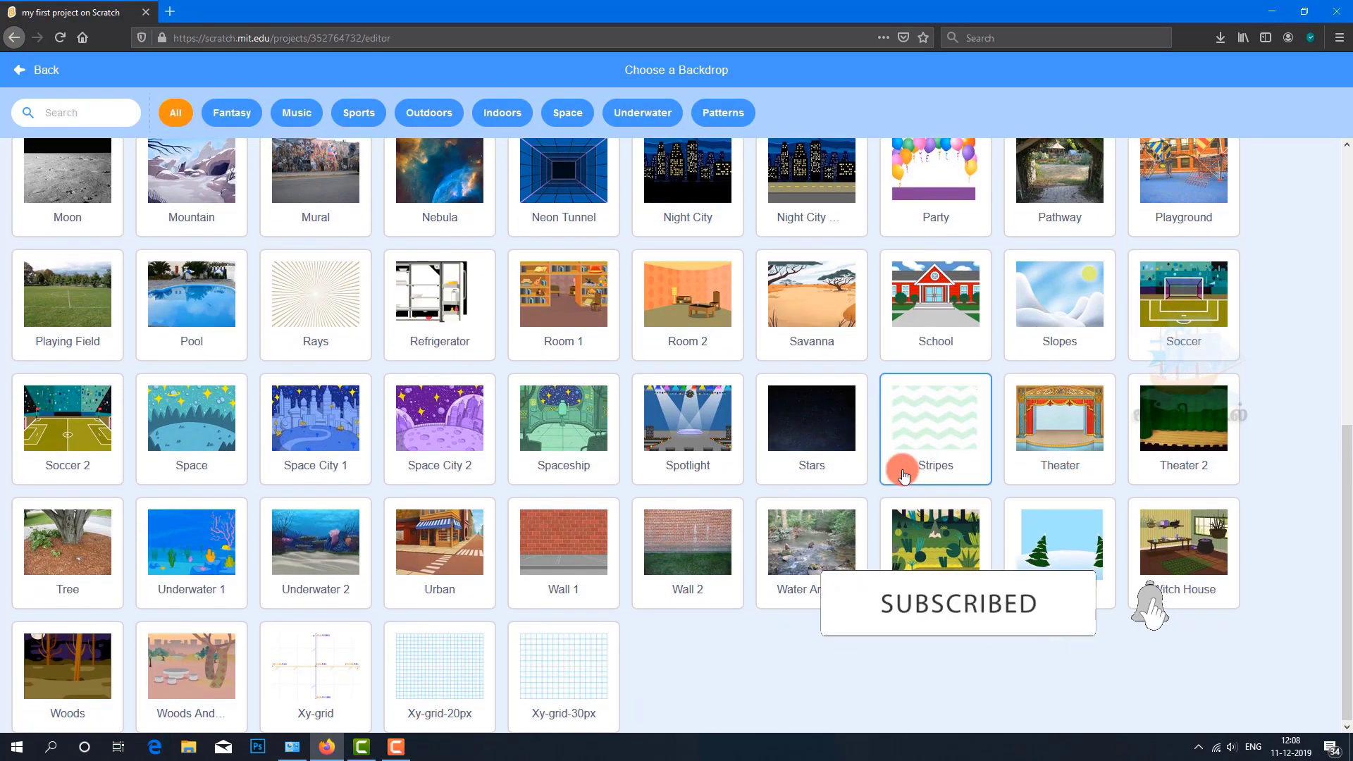
pyautogui.scroll(8, 904, 476)
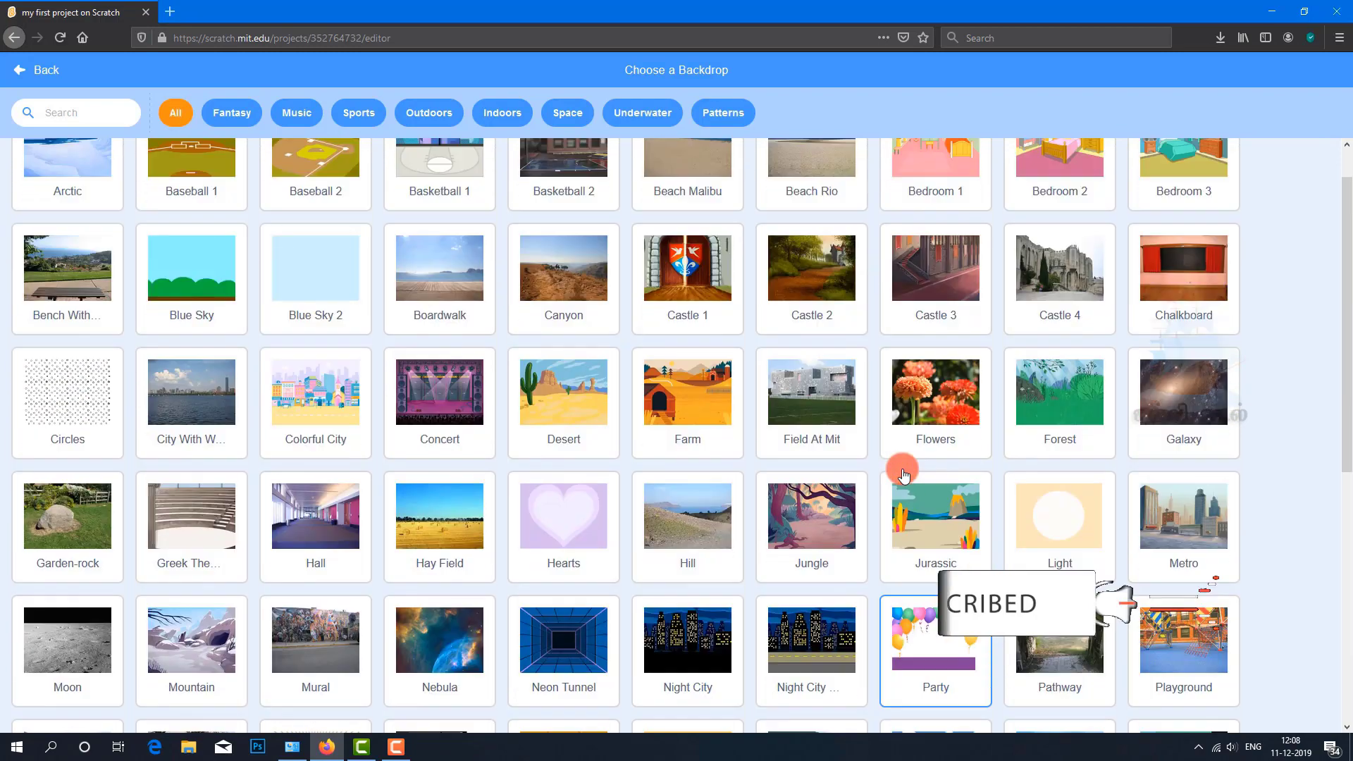
pyautogui.scroll(1, 904, 477)
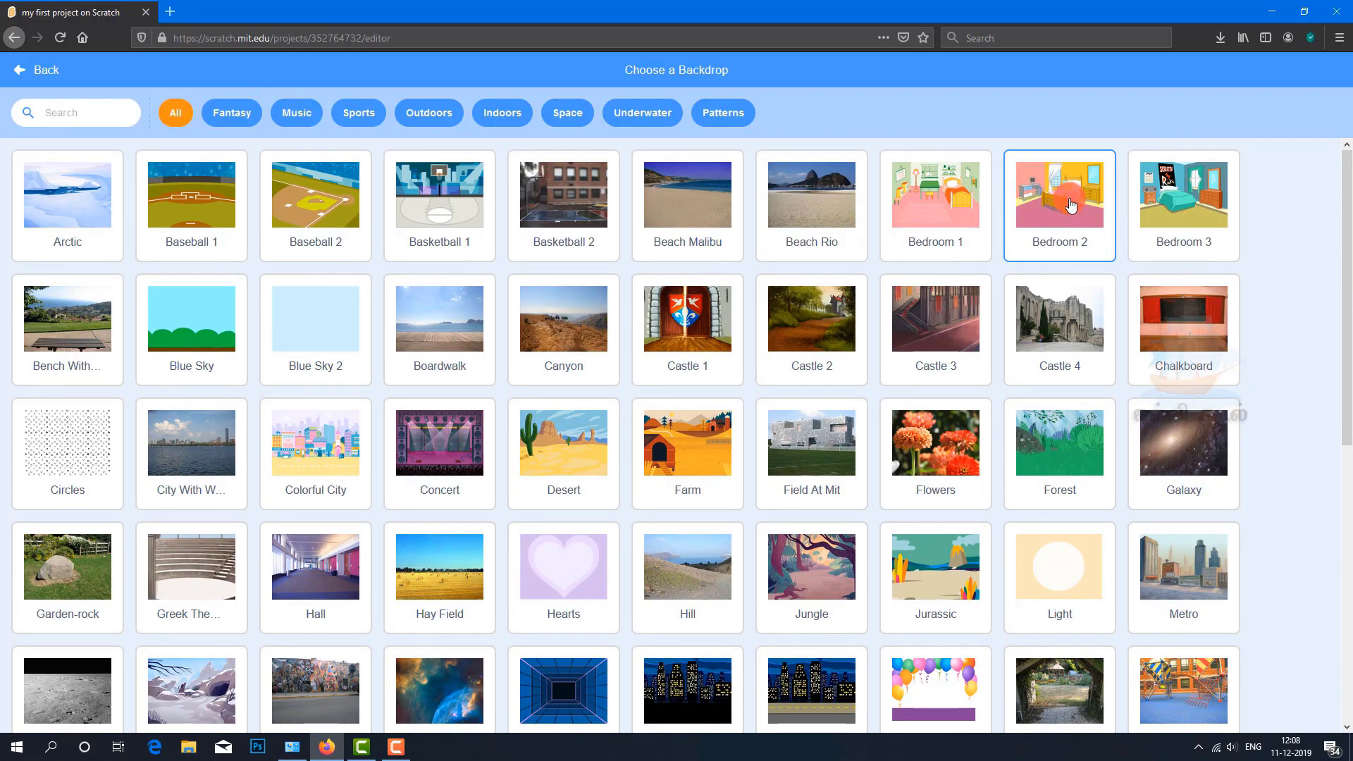
pyautogui.click(1070, 204)
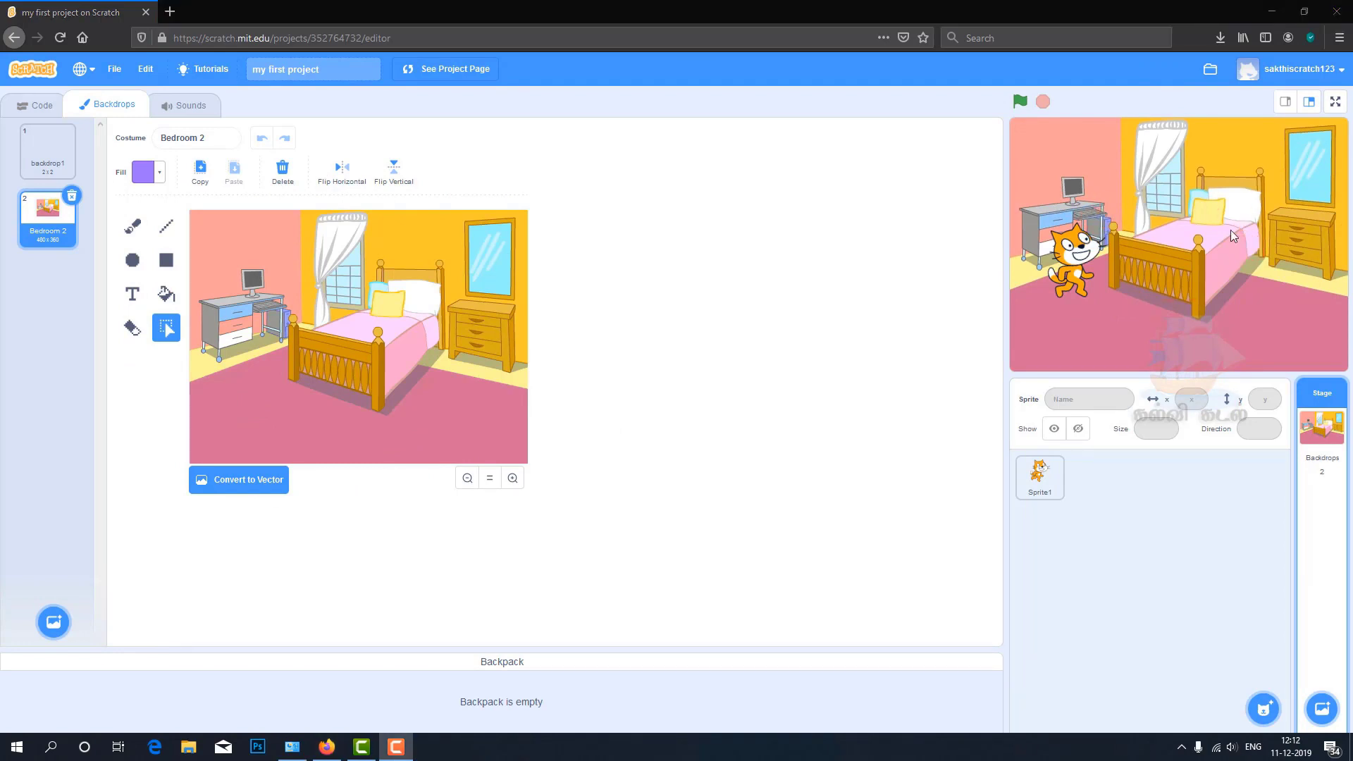
pyautogui.click(1230, 230)
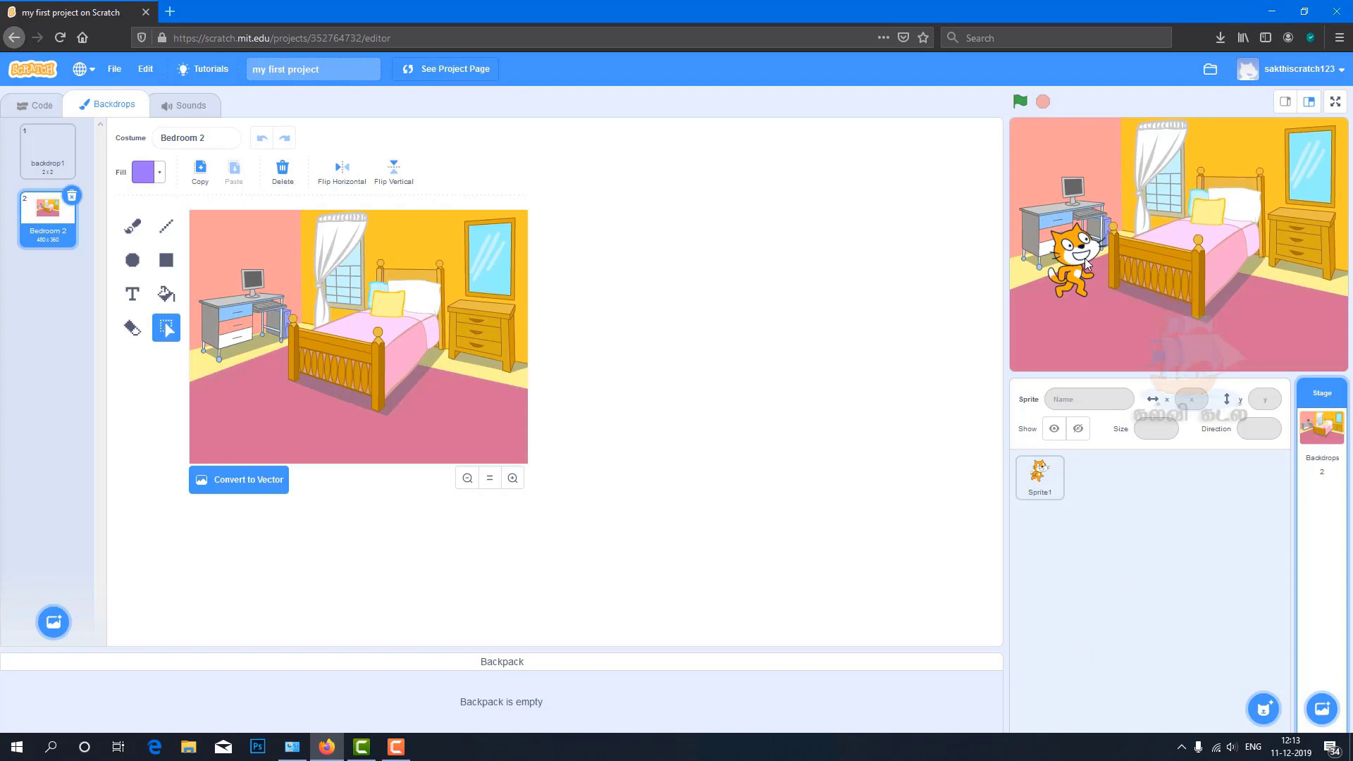
pyautogui.moveTo(1084, 258)
pyautogui.mouseDown()
pyautogui.moveTo(1100, 299)
pyautogui.moveTo(1277, 294)
pyautogui.moveTo(1090, 299)
pyautogui.moveTo(1265, 301)
pyautogui.moveTo(1096, 276)
pyautogui.mouseUp()
# Switch the stage to backdrop1 and back to Bedroom 2, and move the cat to about x 33, y -107.
pyautogui.click(1325, 431)
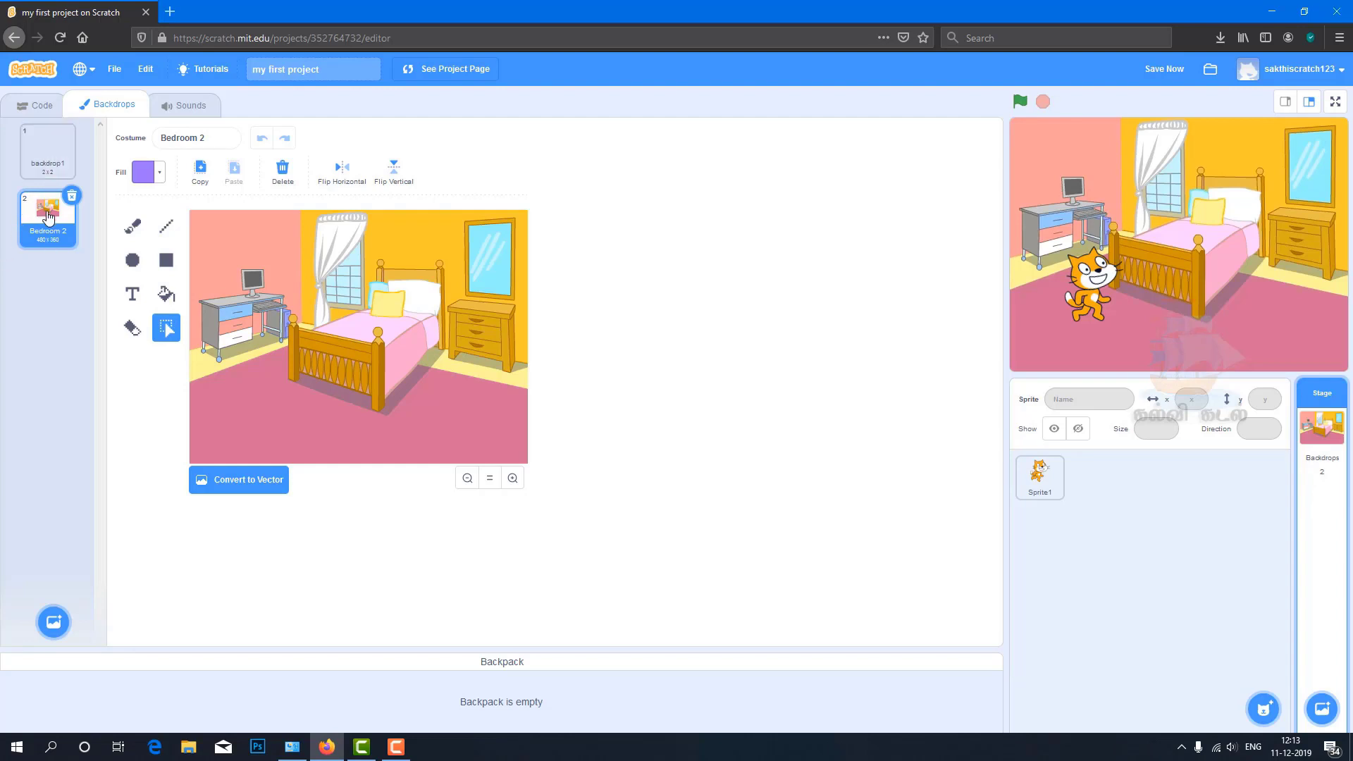
pyautogui.click(46, 155)
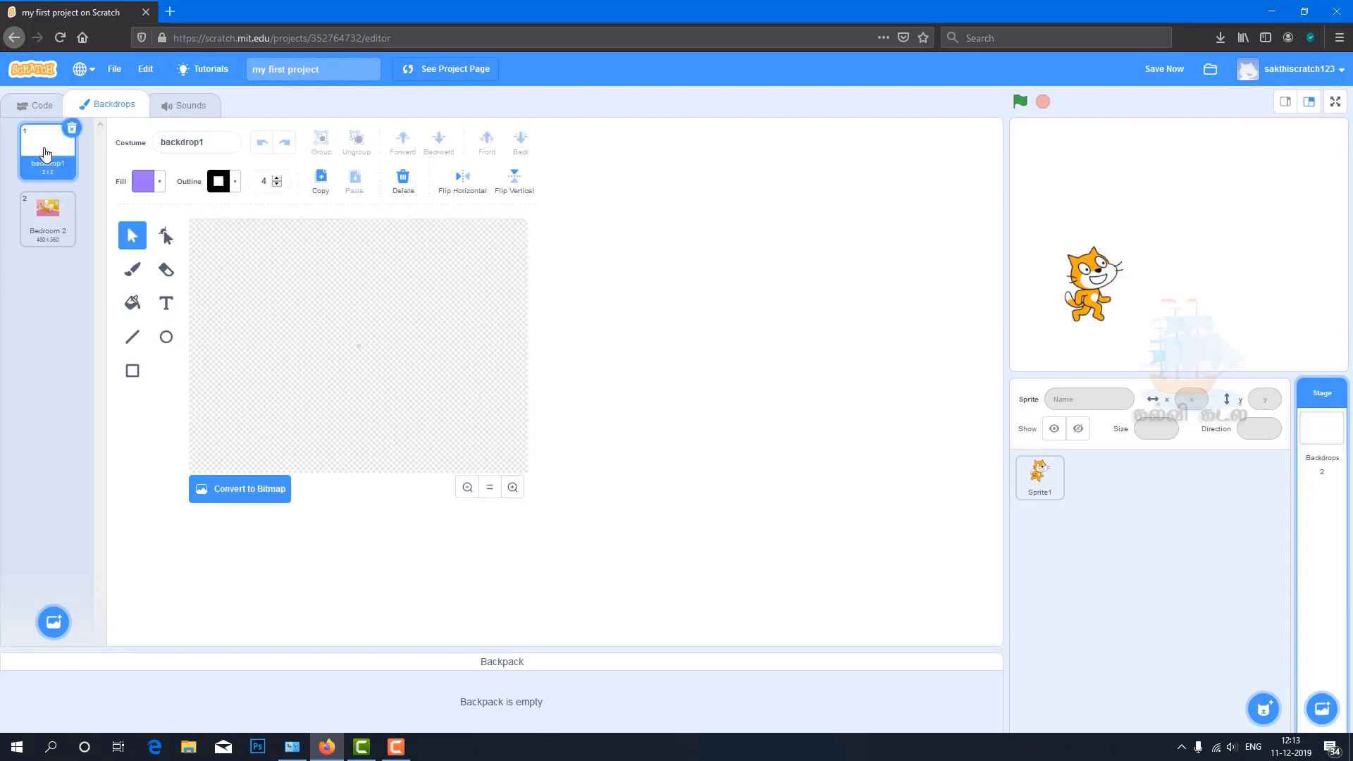
pyautogui.click(42, 227)
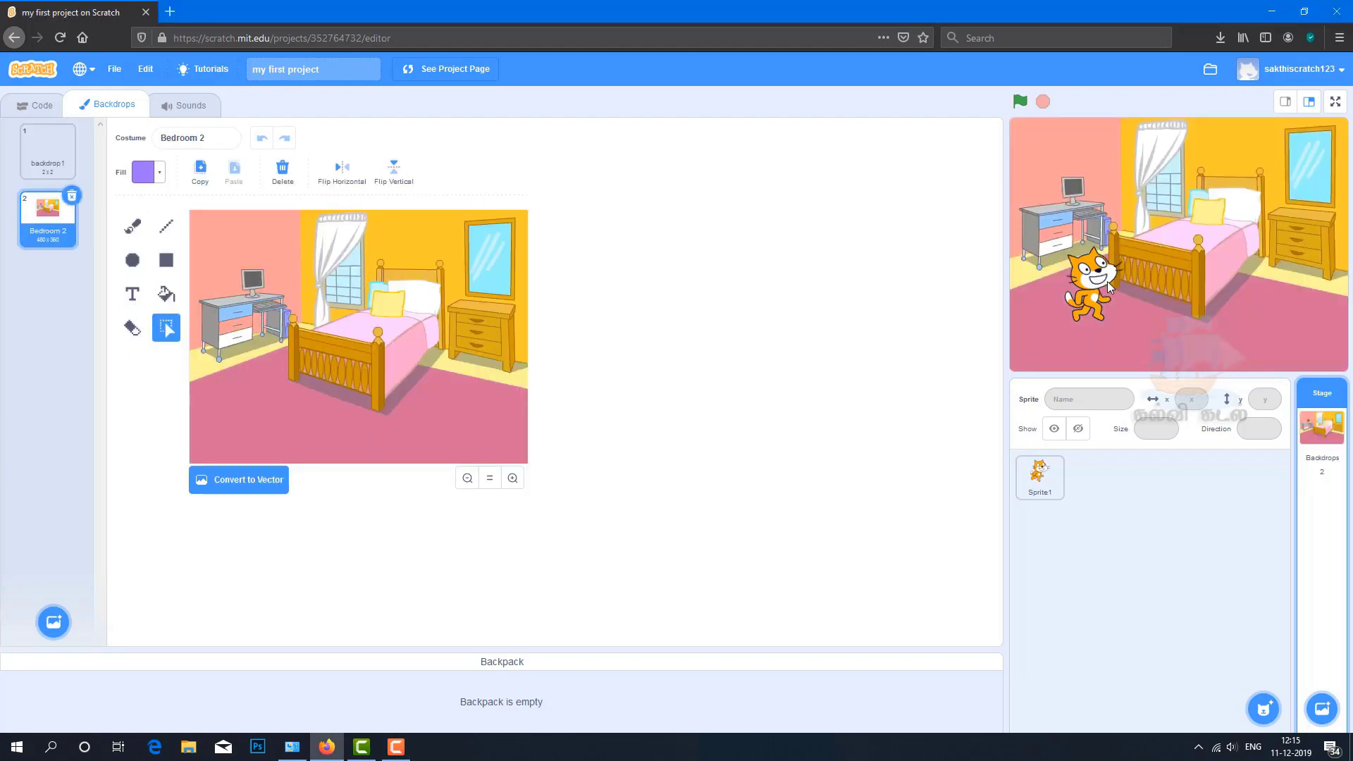
pyautogui.moveTo(1097, 282); pyautogui.dragTo(1213, 322)
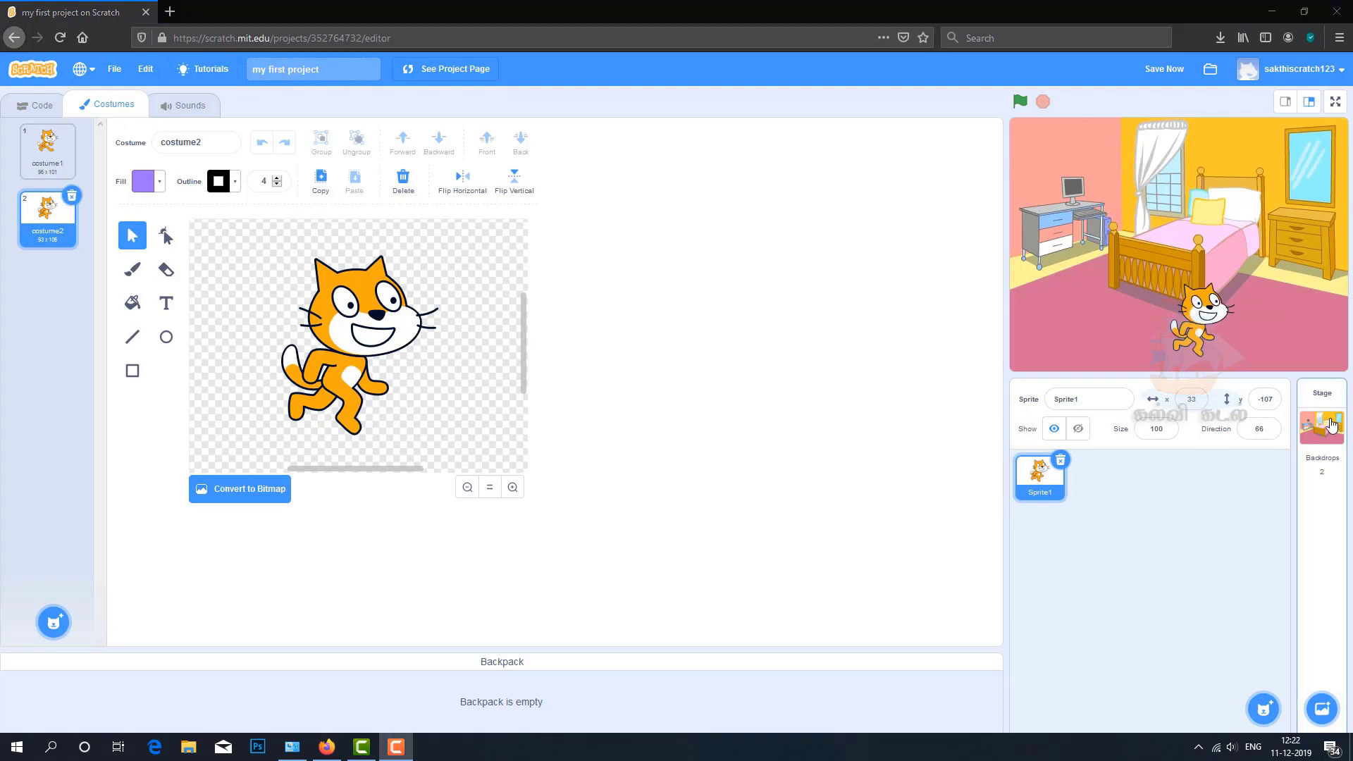
# Delete the Bedroom 2 backdrop and move the cat across the blank stage to about x -164, y -43.
pyautogui.click(1322, 423)
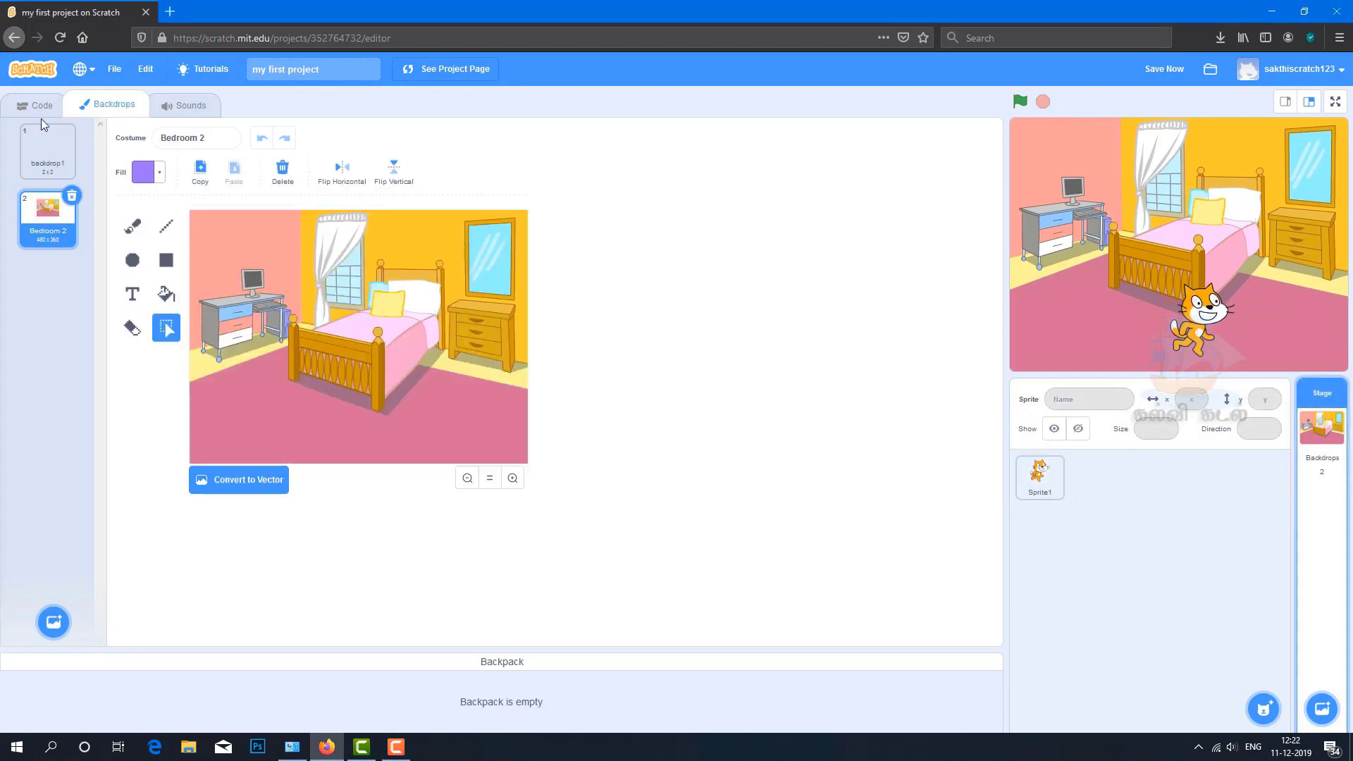
pyautogui.click(72, 195)
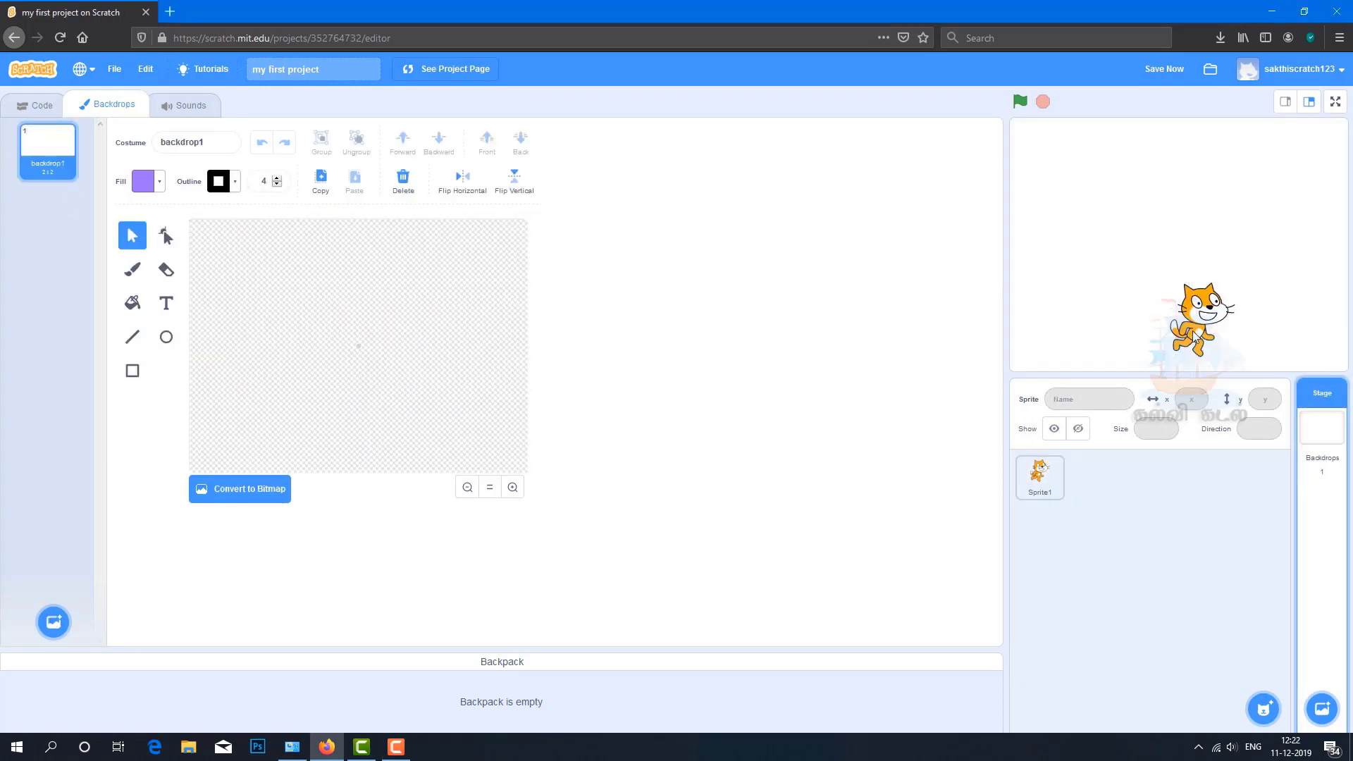
pyautogui.moveTo(1196, 340); pyautogui.dragTo(1056, 291)
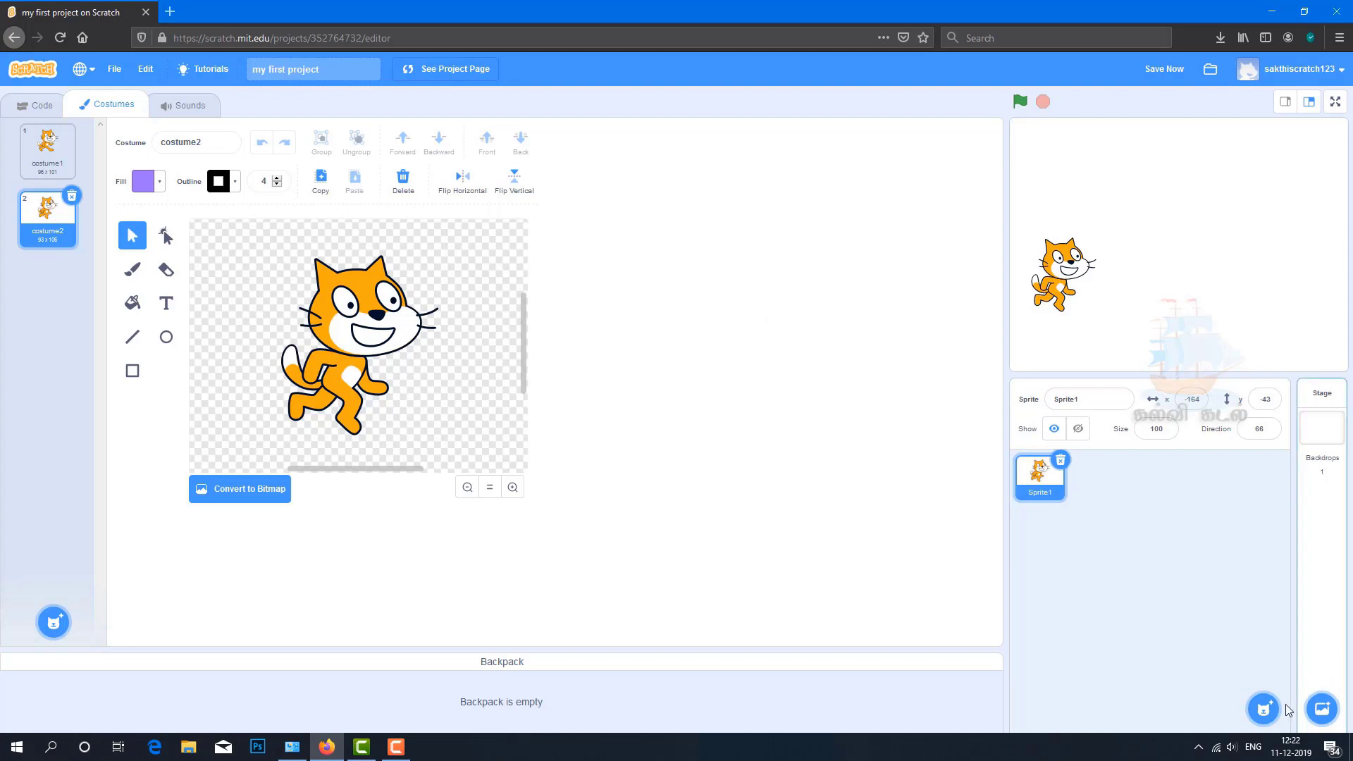
# Add the Bear-walking sprite from the sprite library and place it at about x 28, y -40 on the stage.
pyautogui.moveTo(1265, 717)
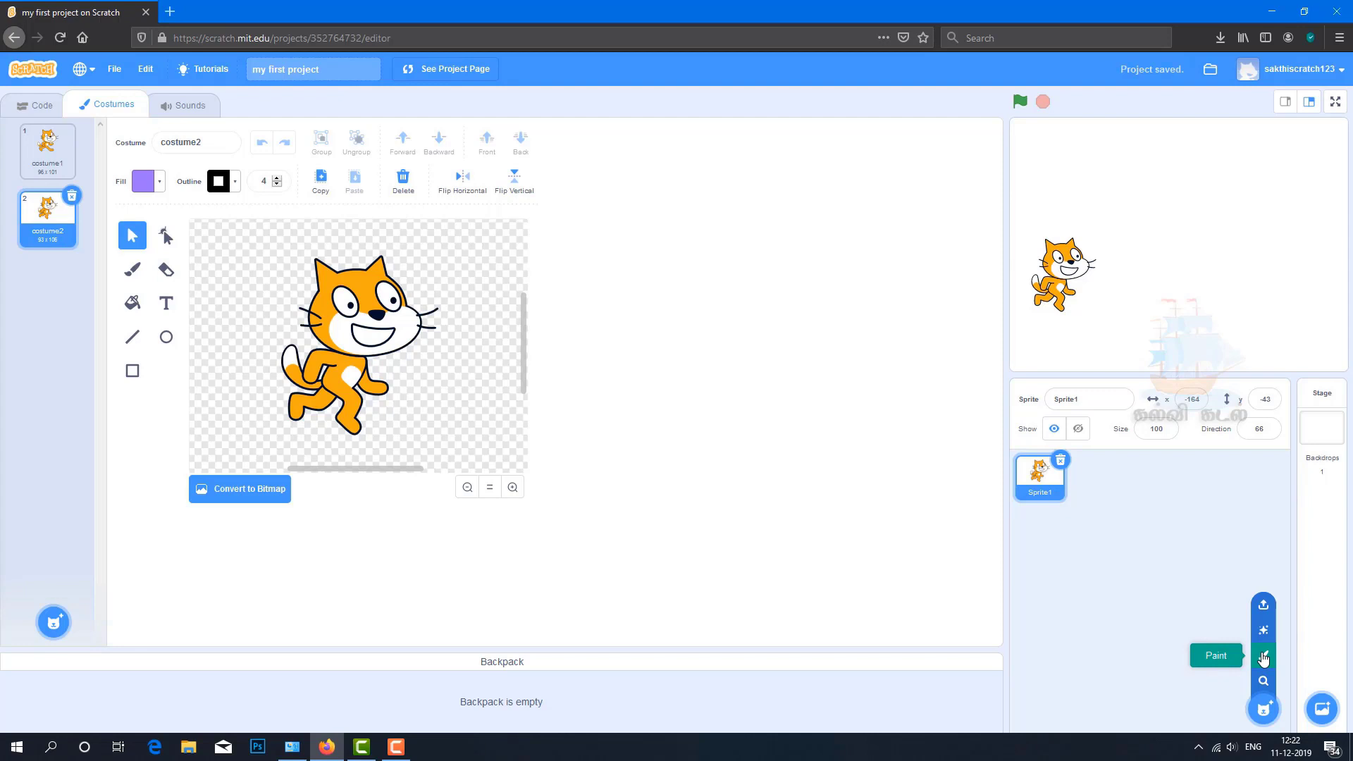
pyautogui.click(1265, 710)
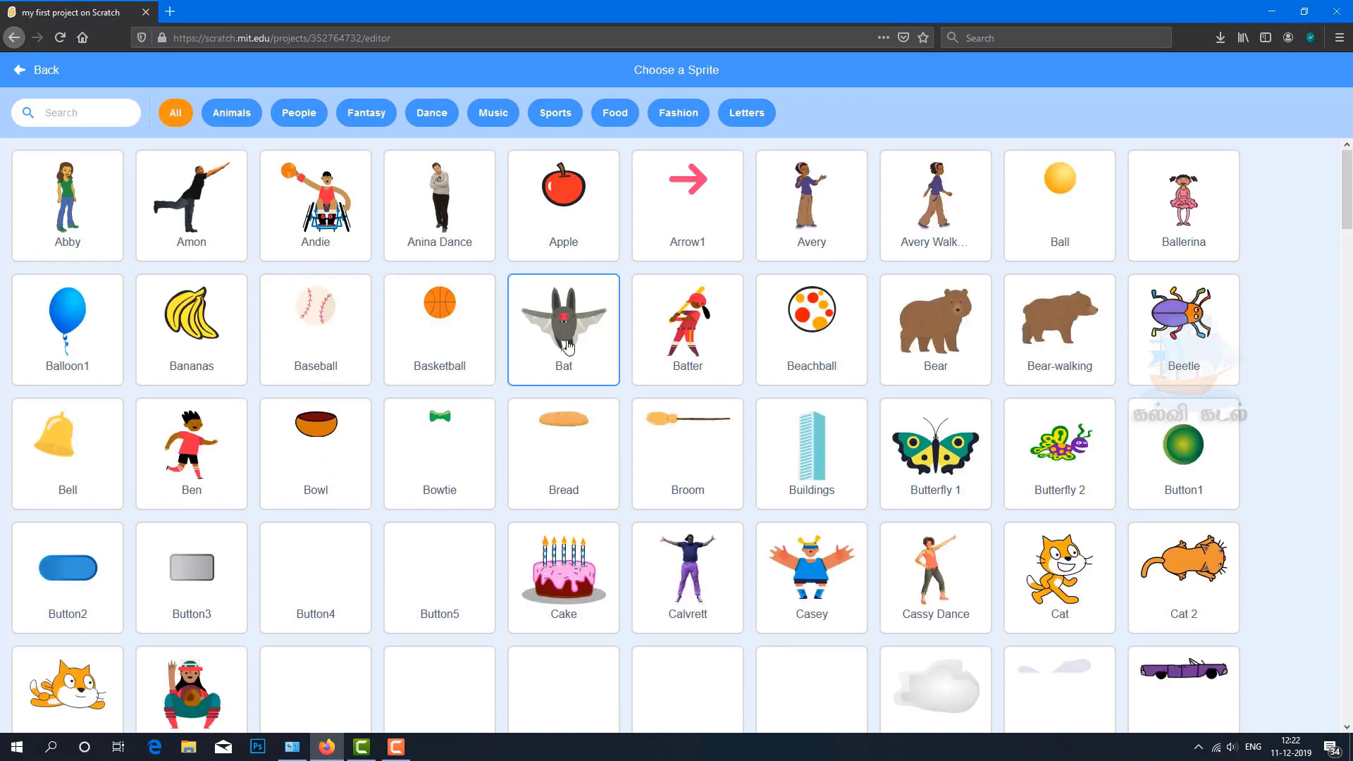
pyautogui.scroll(-10, 1166, 406)
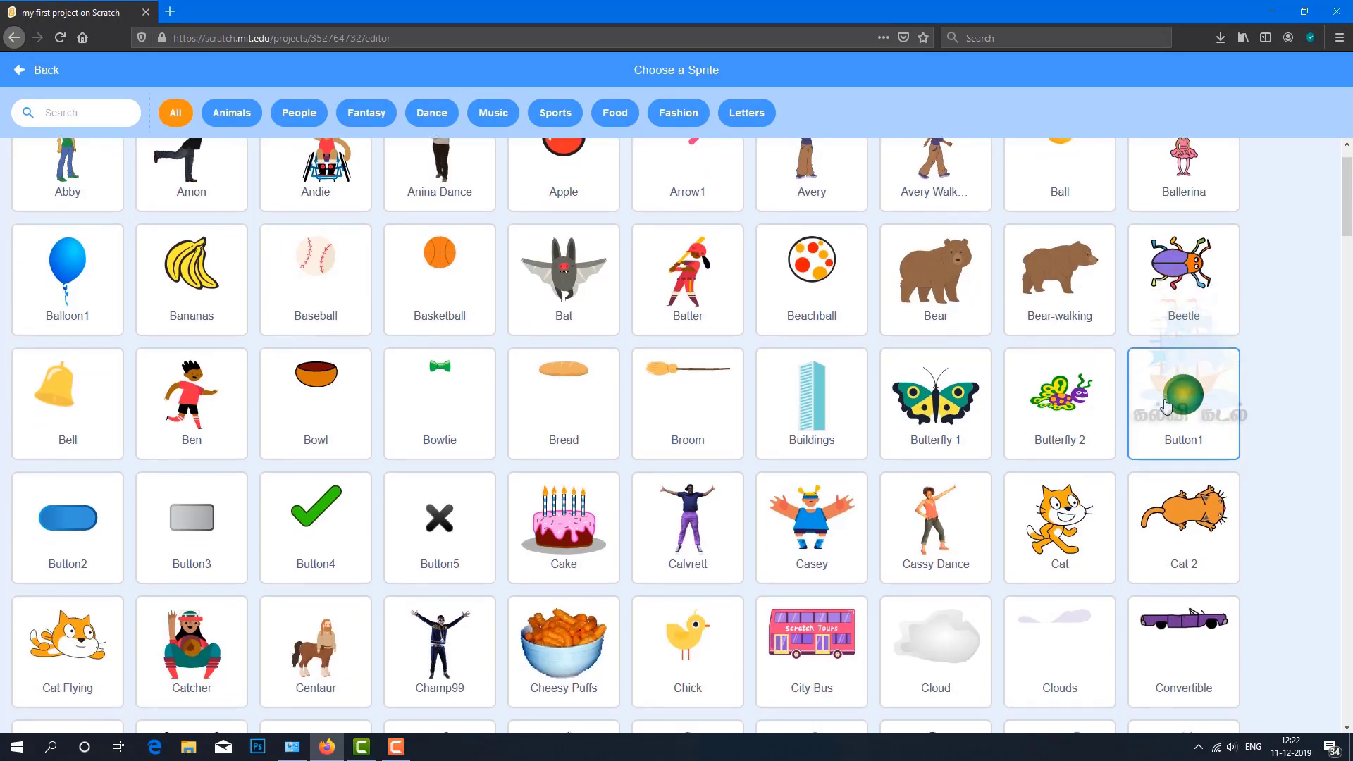
pyautogui.scroll(10, 1055, 321)
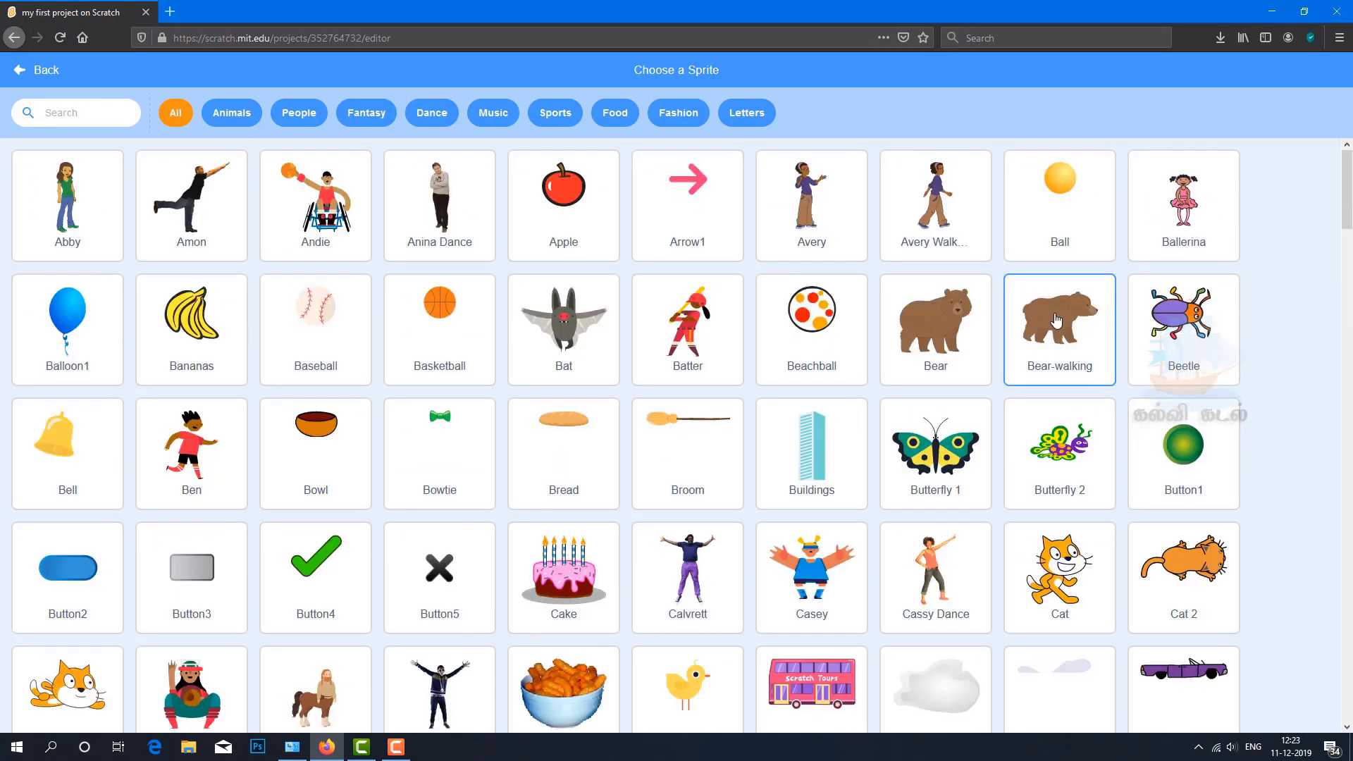
pyautogui.click(1056, 321)
pyautogui.moveTo(1224, 188); pyautogui.dragTo(1200, 251)
# Duplicate the Bear-walking sprite and delete the copy.
pyautogui.rightClick(1085, 479)
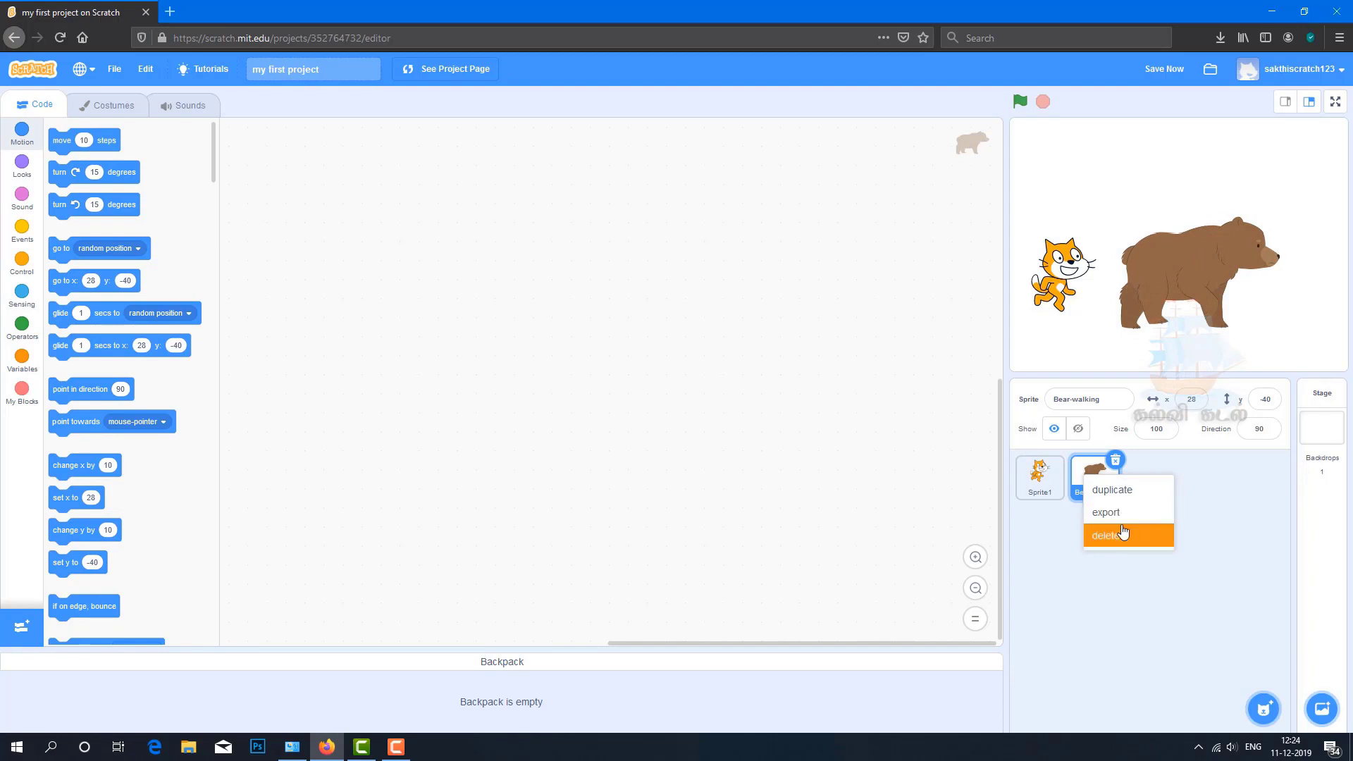
pyautogui.click(1088, 482)
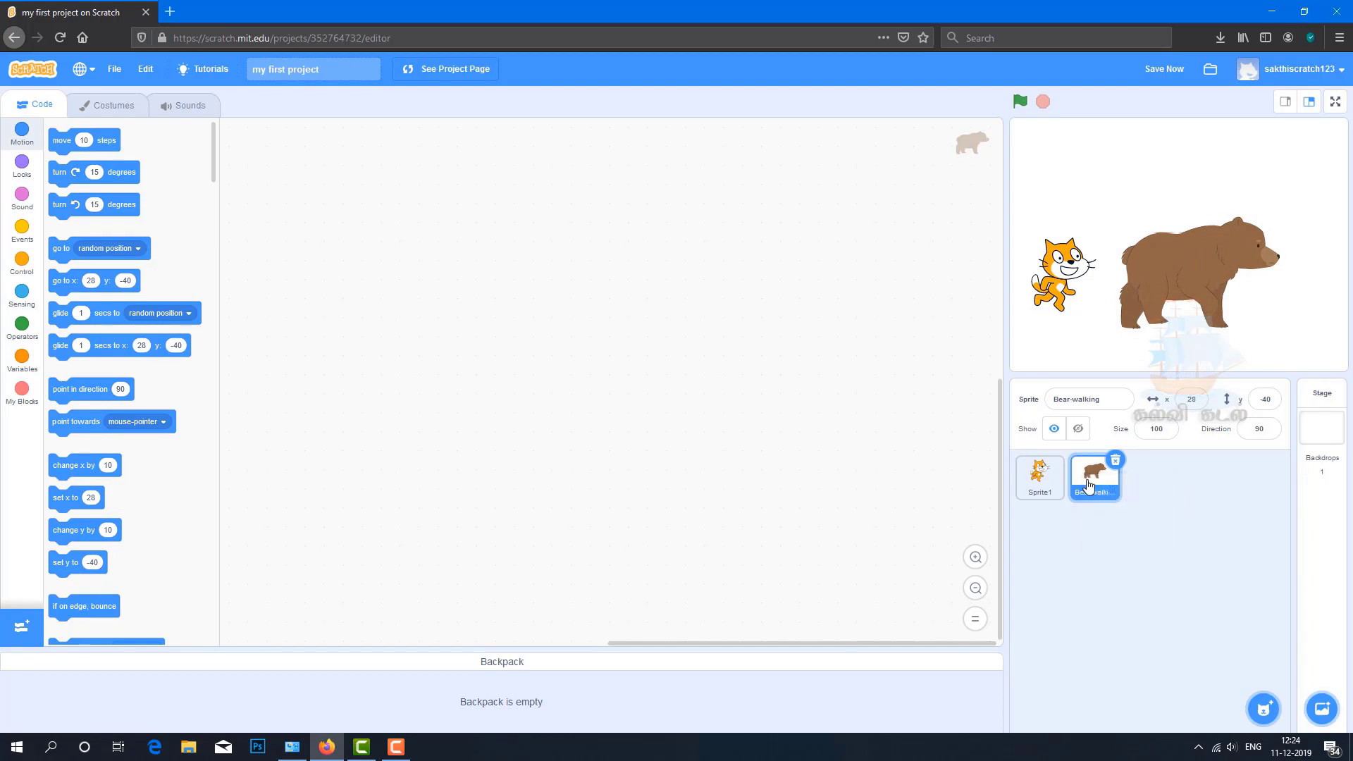
pyautogui.rightClick(1089, 482)
pyautogui.click(1124, 495)
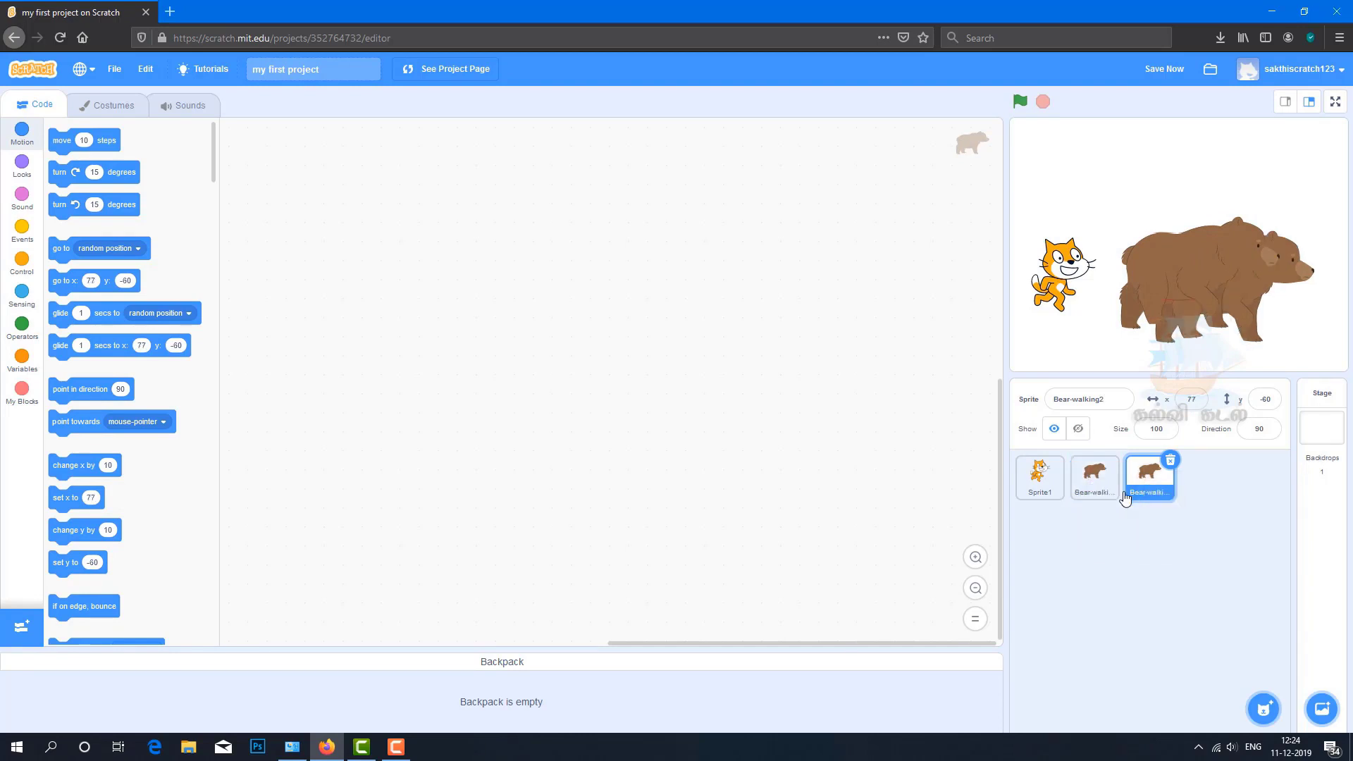
pyautogui.click(1170, 459)
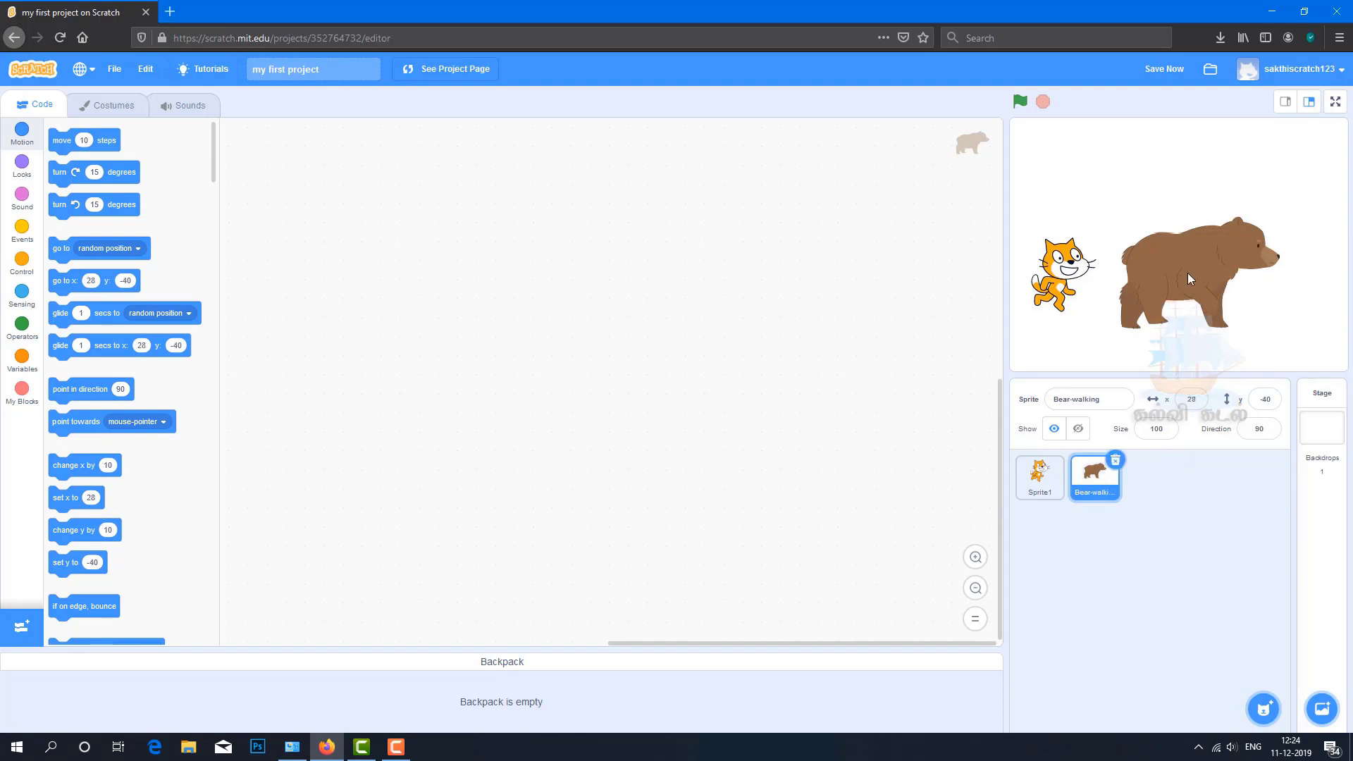
# Turn the bear to direction -91 and set its rotation style to left/right so it faces the cat upright.
pyautogui.click(1263, 434)
pyautogui.click(1262, 428)
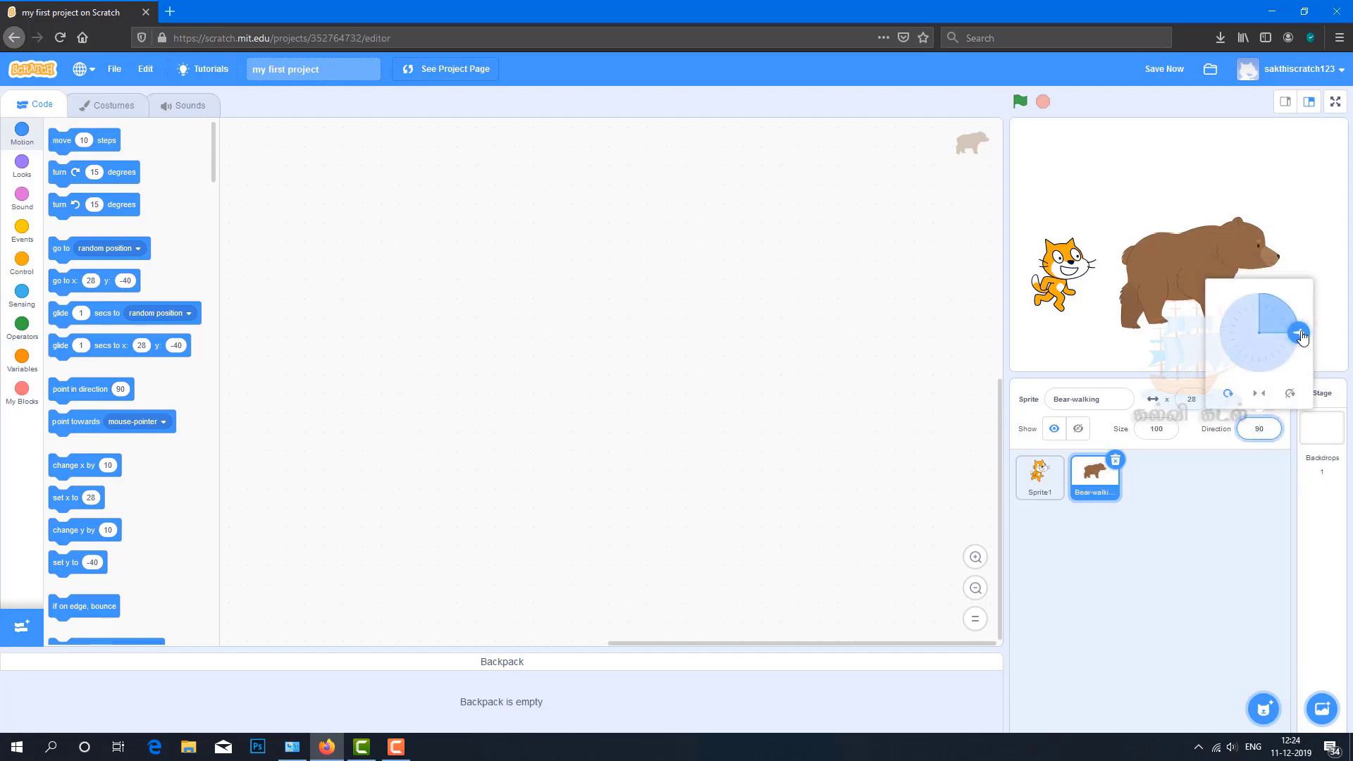
pyautogui.moveTo(1298, 331); pyautogui.dragTo(1223, 341)
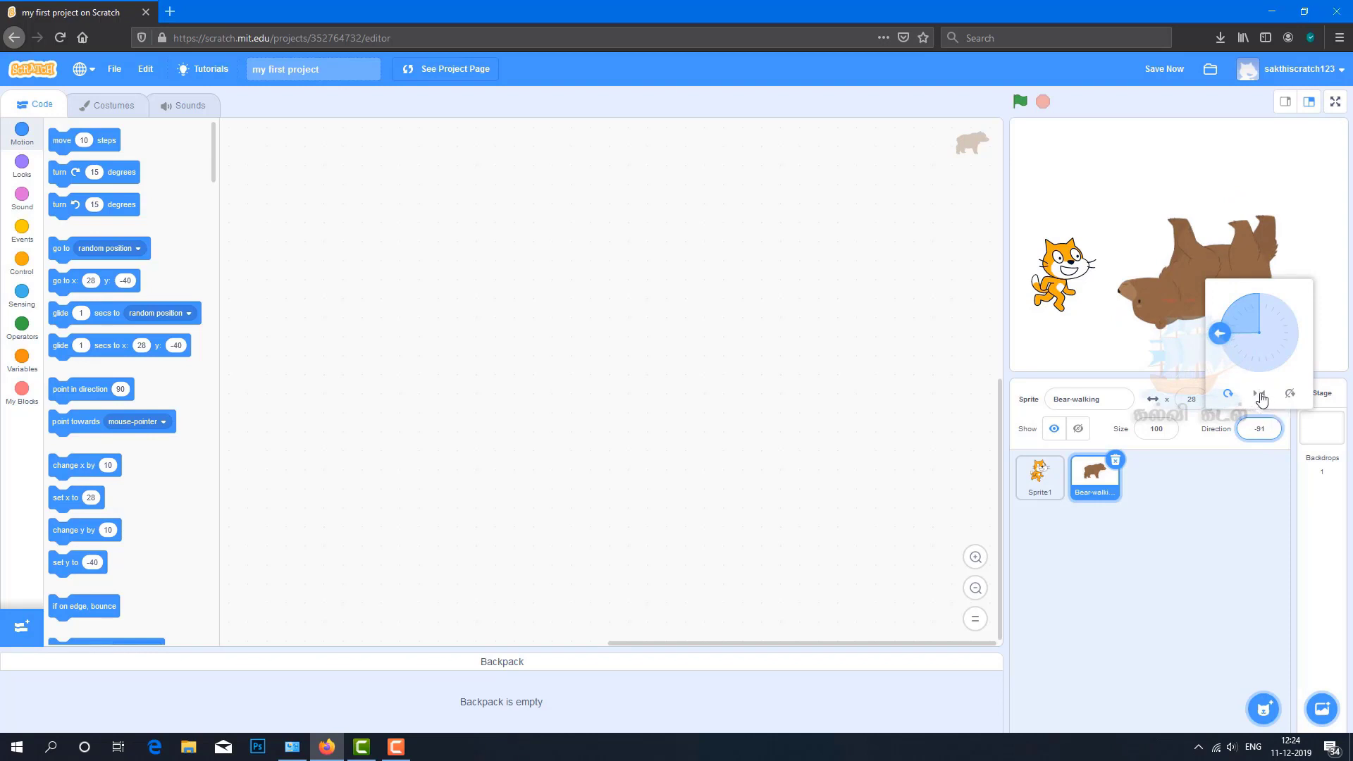
pyautogui.click(1260, 395)
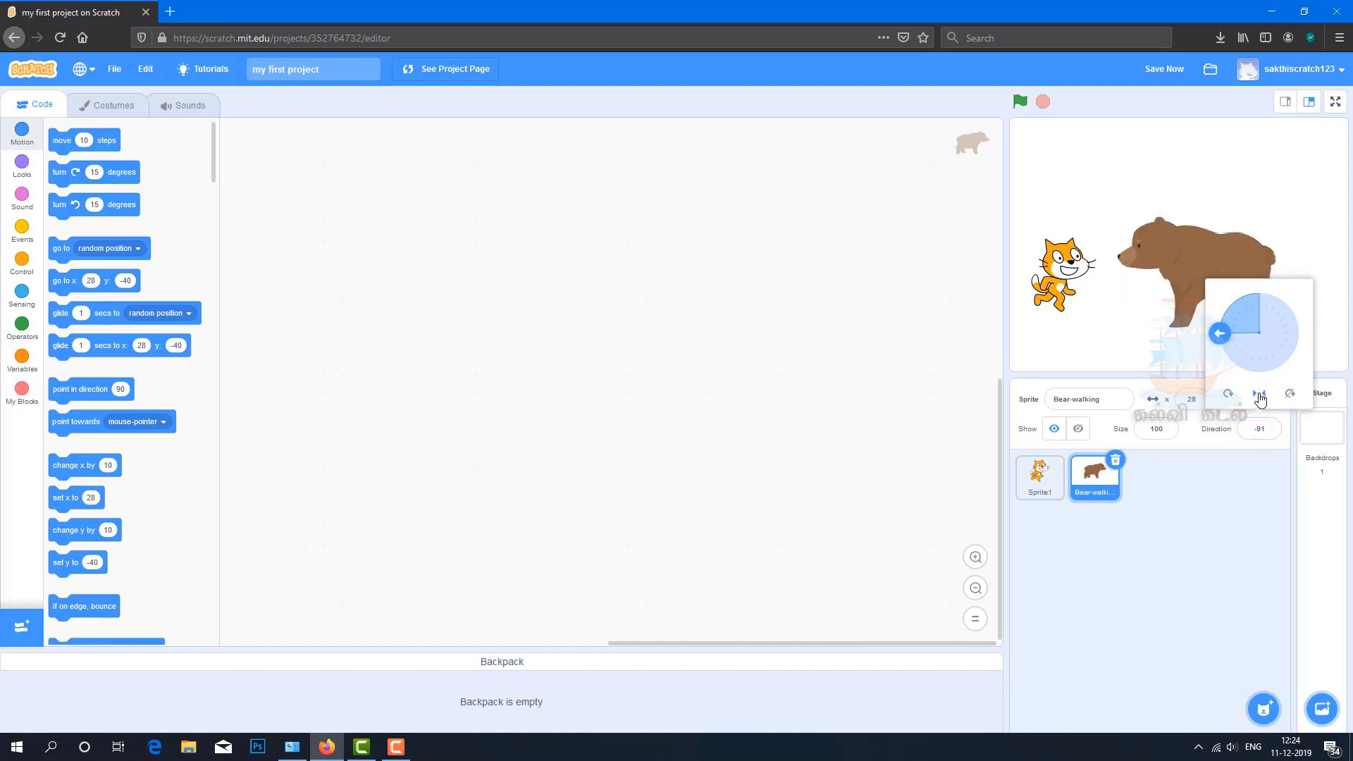
# Set the Bear-walking sprite's size to 200 and hide it on the stage.
pyautogui.click(1146, 434)
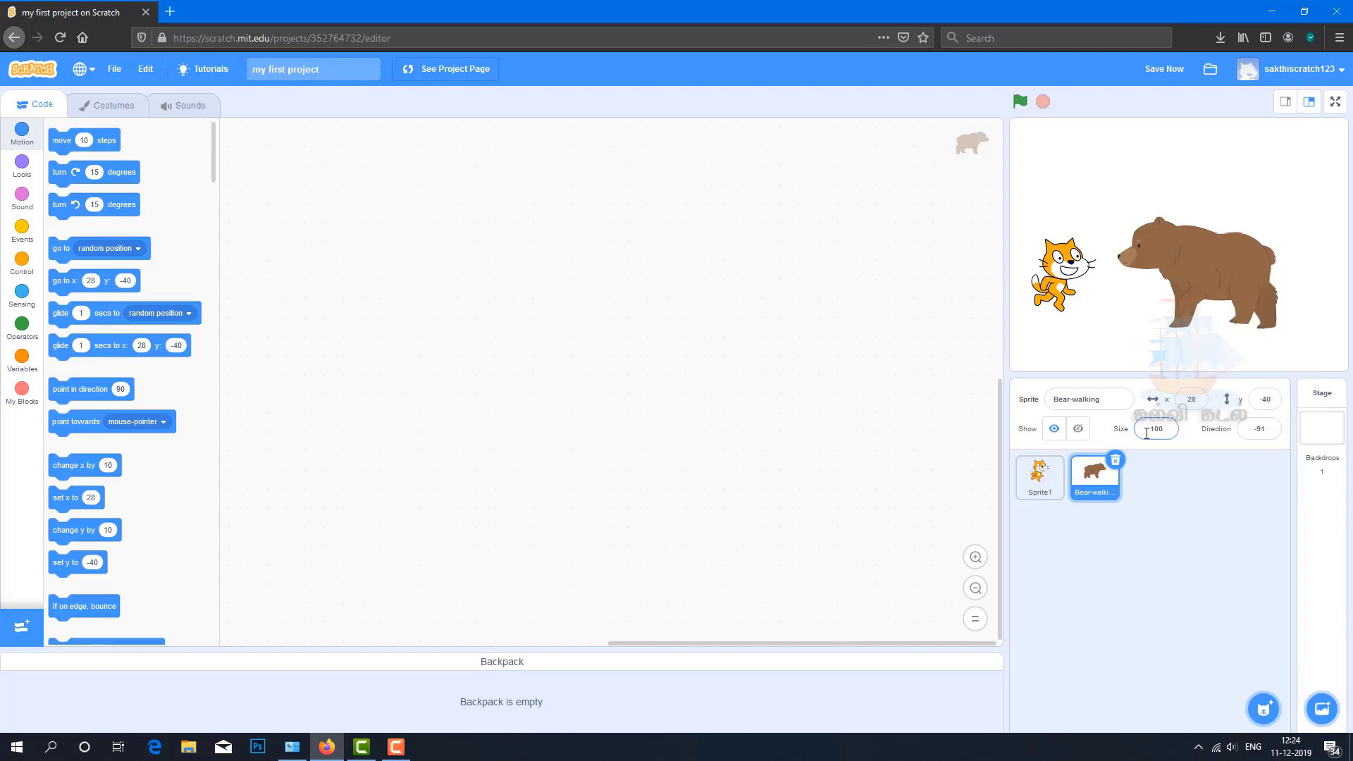
pyautogui.moveTo(1147, 432); pyautogui.dragTo(1176, 427)
pyautogui.write('200')
pyautogui.press('Return')
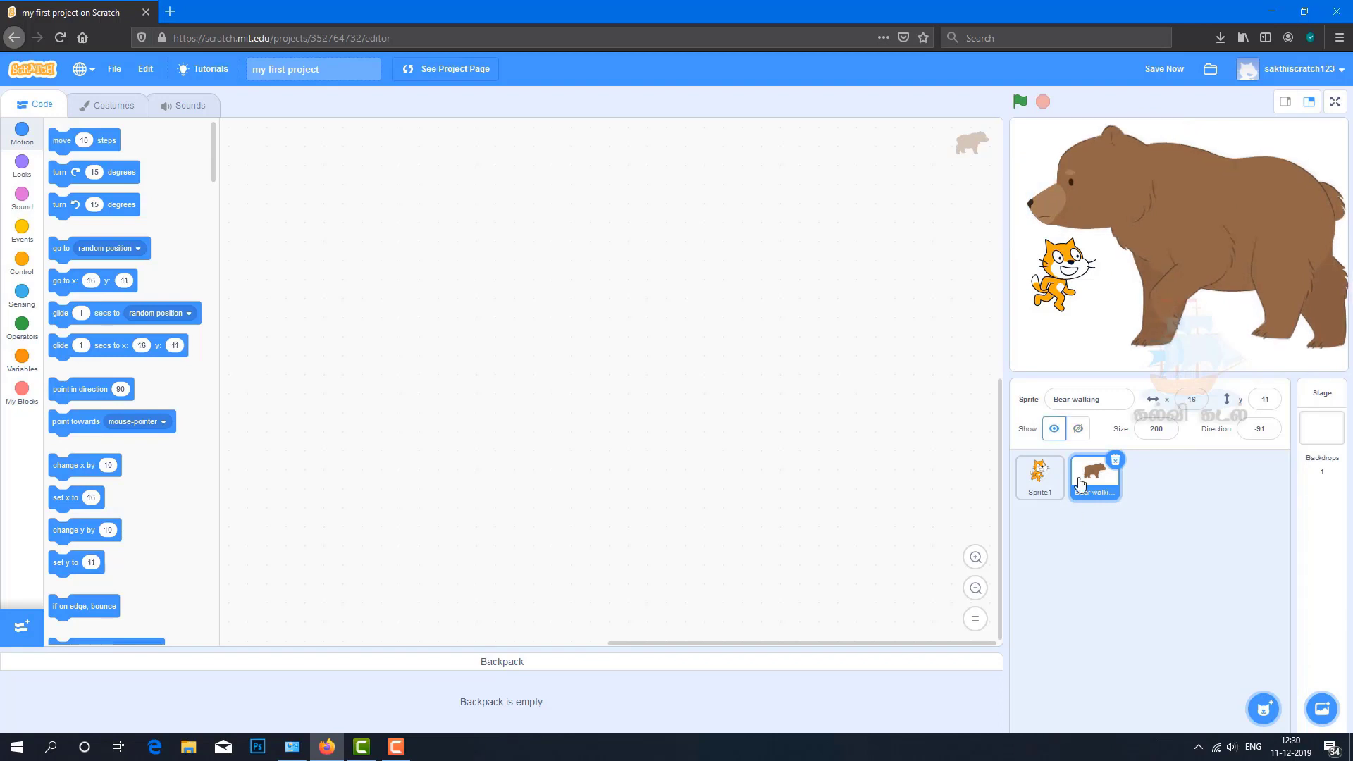
pyautogui.click(1078, 430)
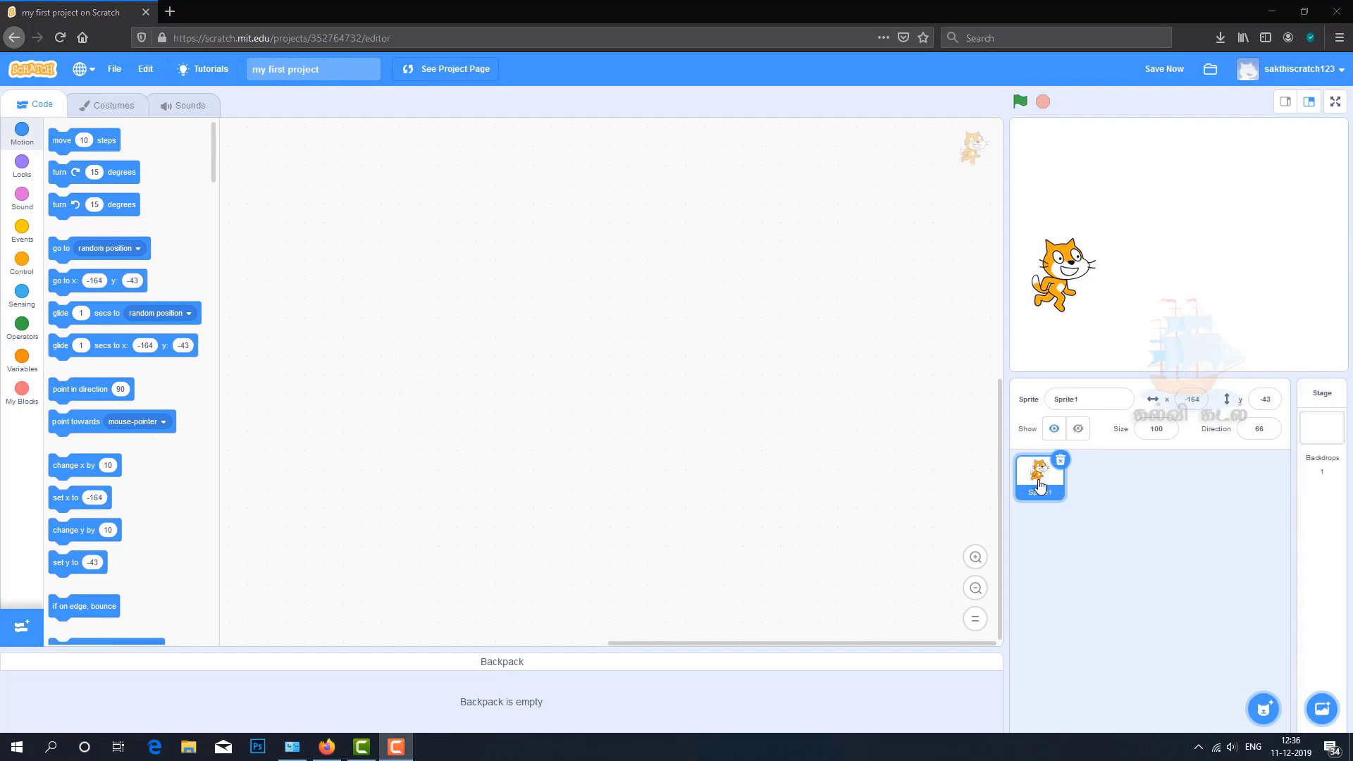
# Open the cat's costume2 for editing, shift its head slightly with the Select tool and undo the move.
pyautogui.click(1039, 484)
pyautogui.click(111, 105)
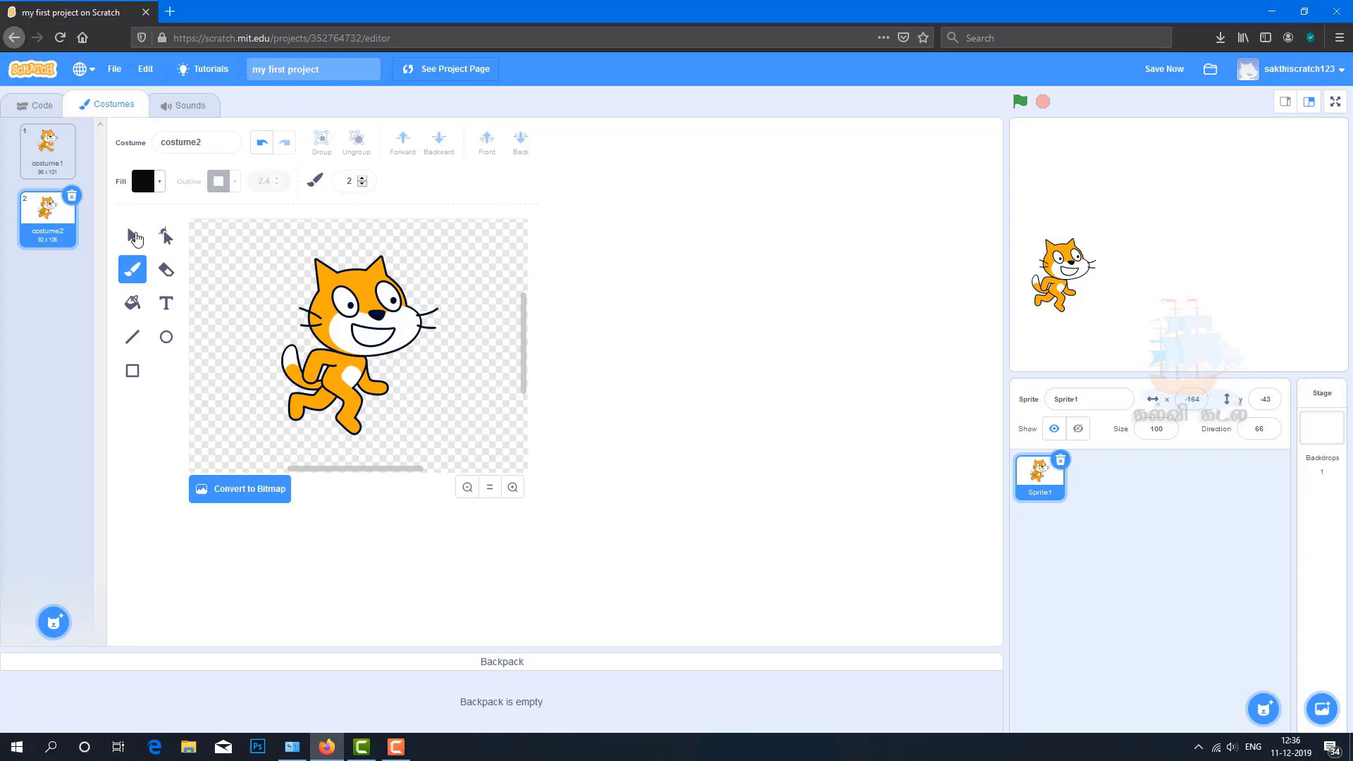
pyautogui.click(132, 240)
pyautogui.click(353, 334)
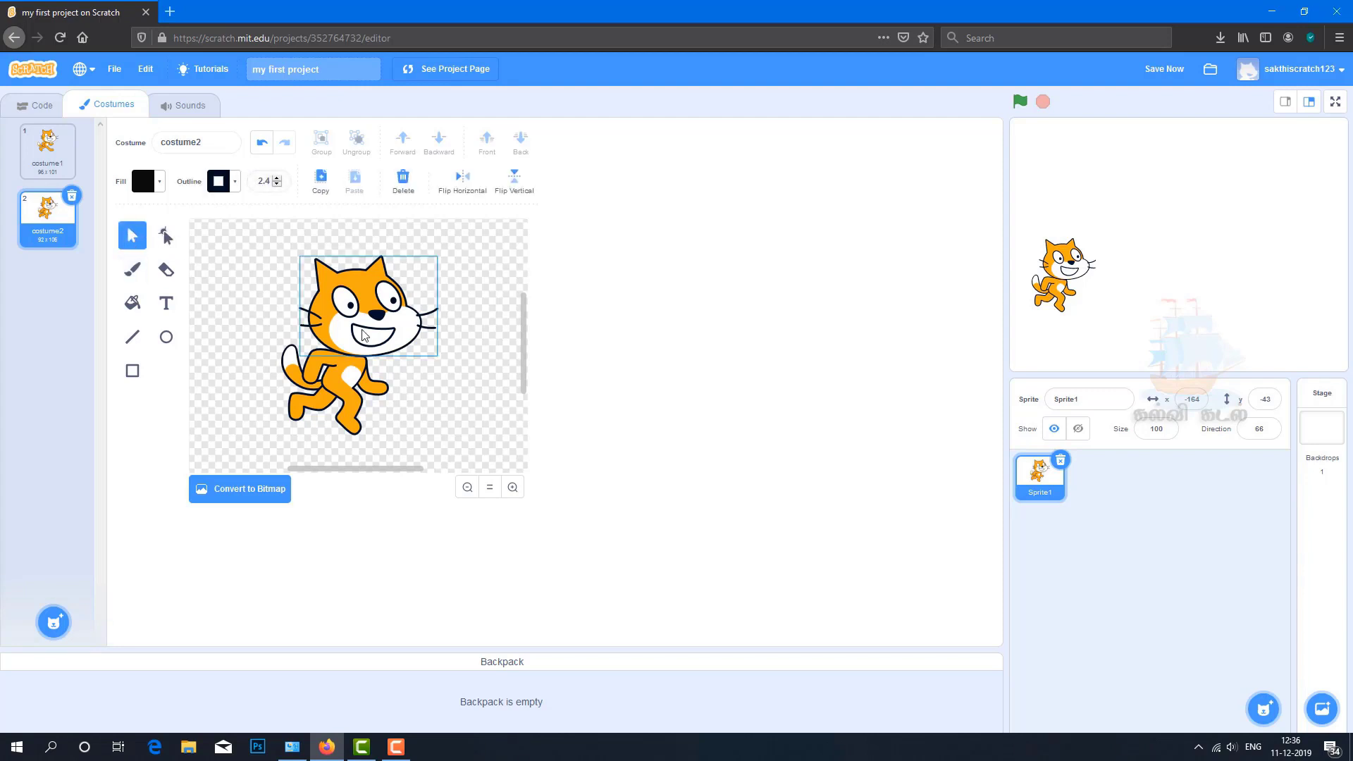
pyautogui.moveTo(350, 332)
pyautogui.mouseDown()
pyautogui.moveTo(404, 296)
pyautogui.moveTo(343, 344)
pyautogui.mouseUp()
pyautogui.hotkey('ctrl', 'z')
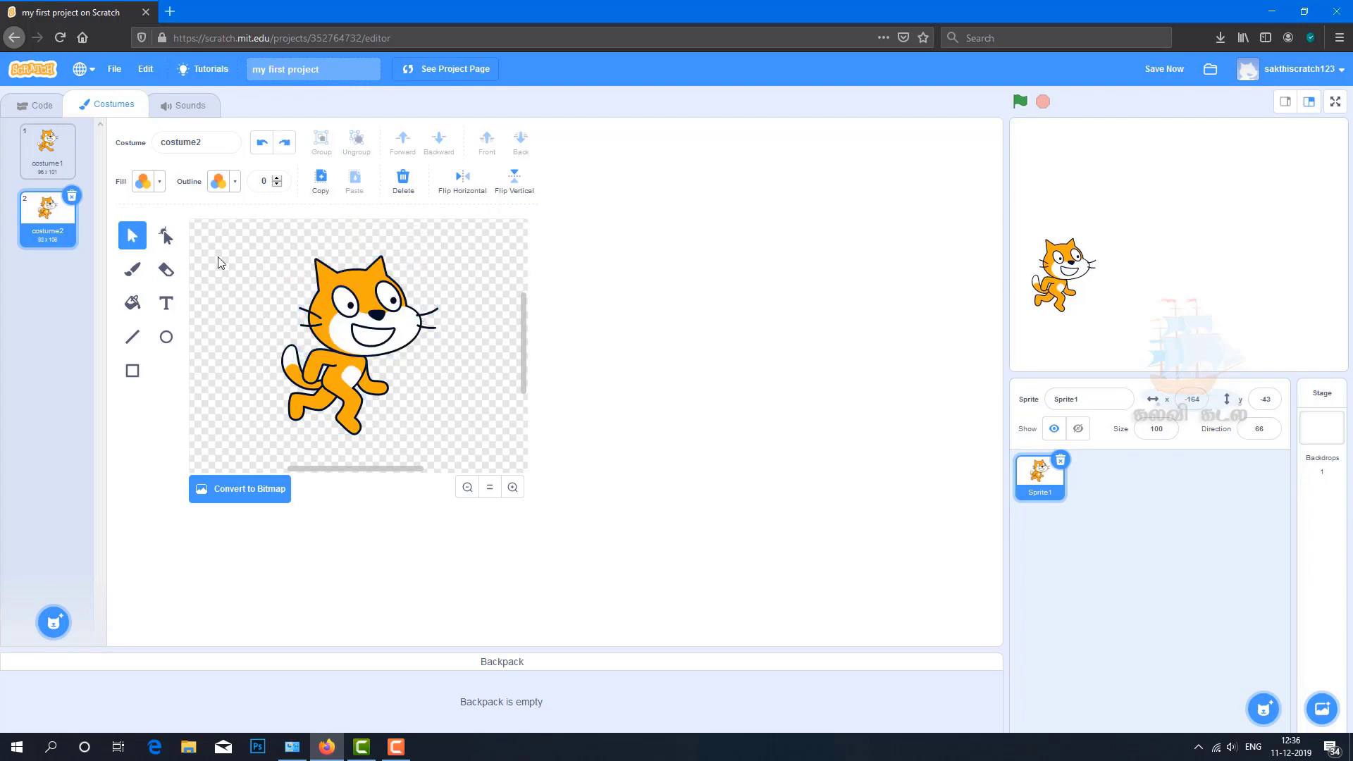
# Bend the outline of the cat's mouth in costume2 with the Reshape tool and undo the change.
pyautogui.click(166, 237)
pyautogui.click(359, 338)
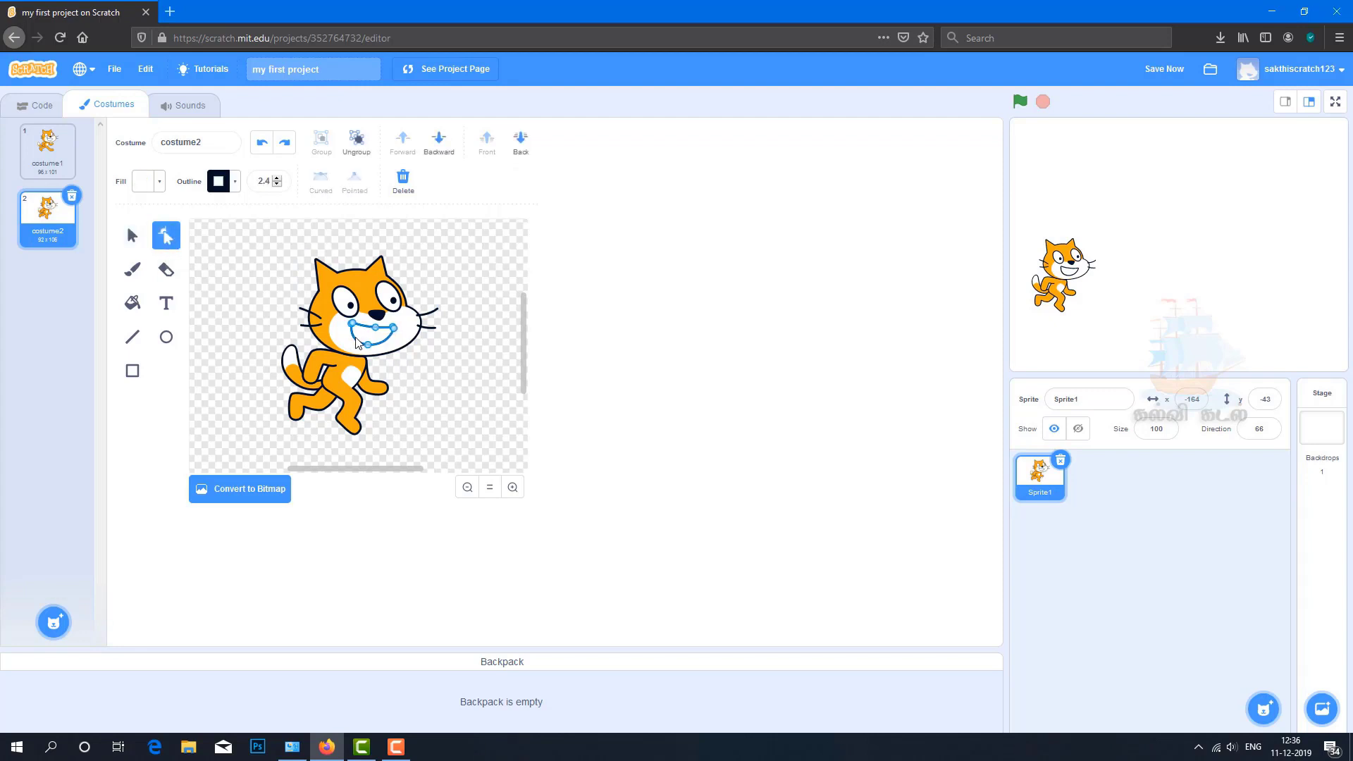
pyautogui.moveTo(354, 338); pyautogui.dragTo(372, 336)
pyautogui.click(433, 368)
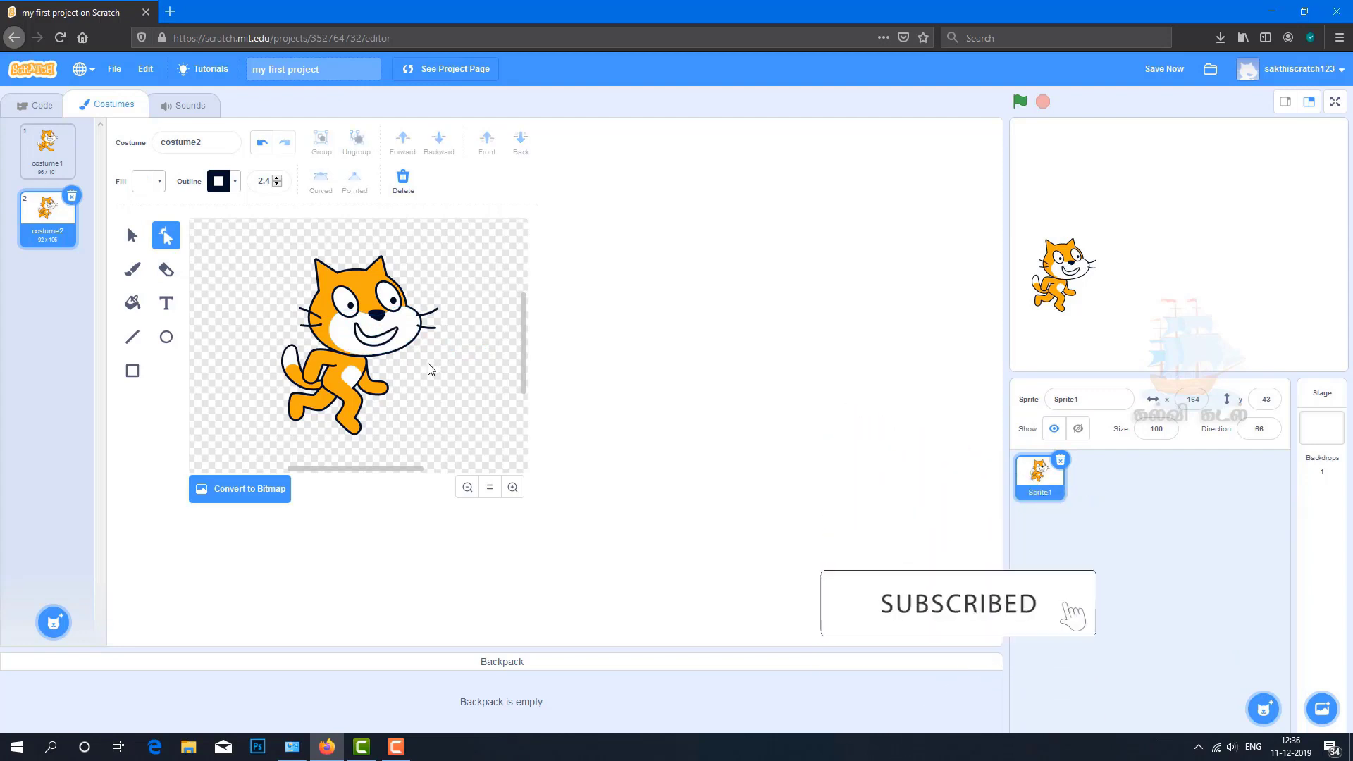
pyautogui.hotkey('ctrl', 'z')
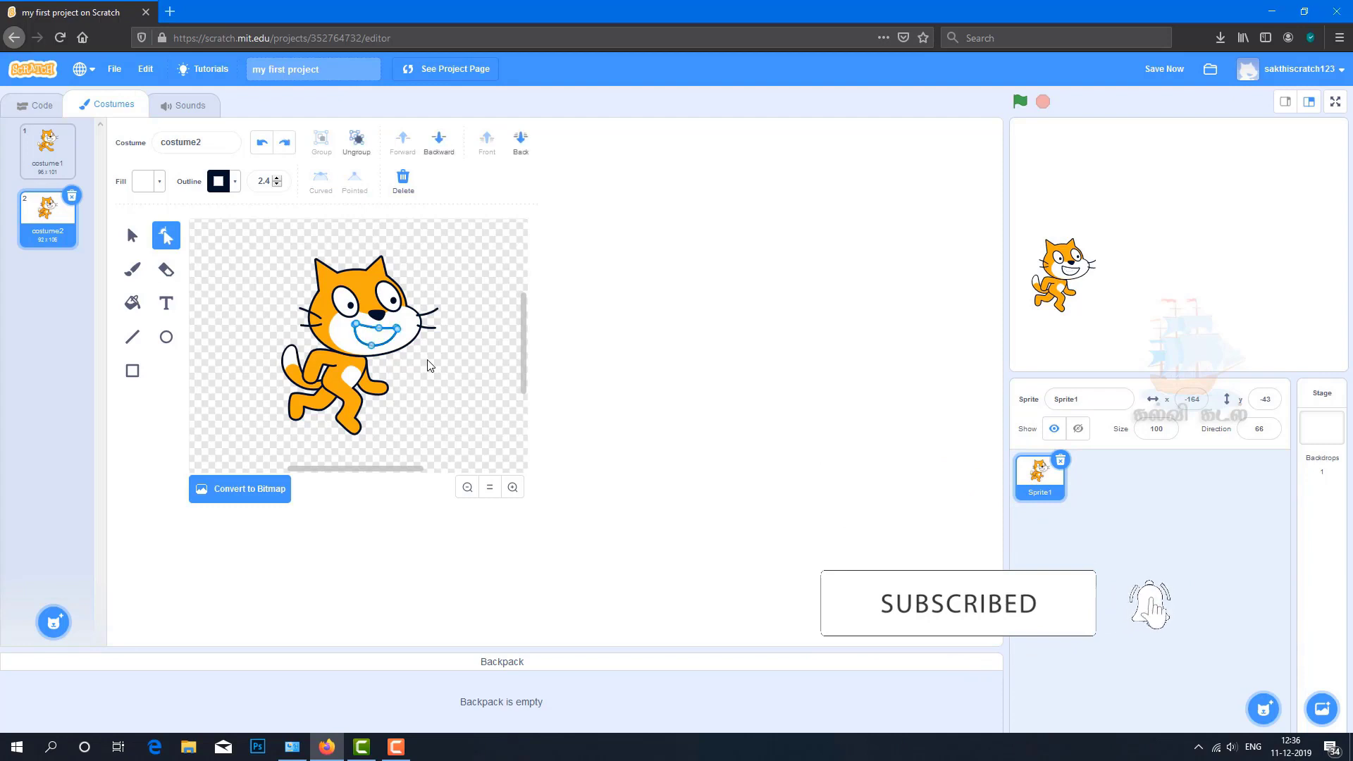
# Draw teeth lines across the cat's mouth with a size 2 brush in near-black, saturation 0 and brightness 7.
pyautogui.click(131, 275)
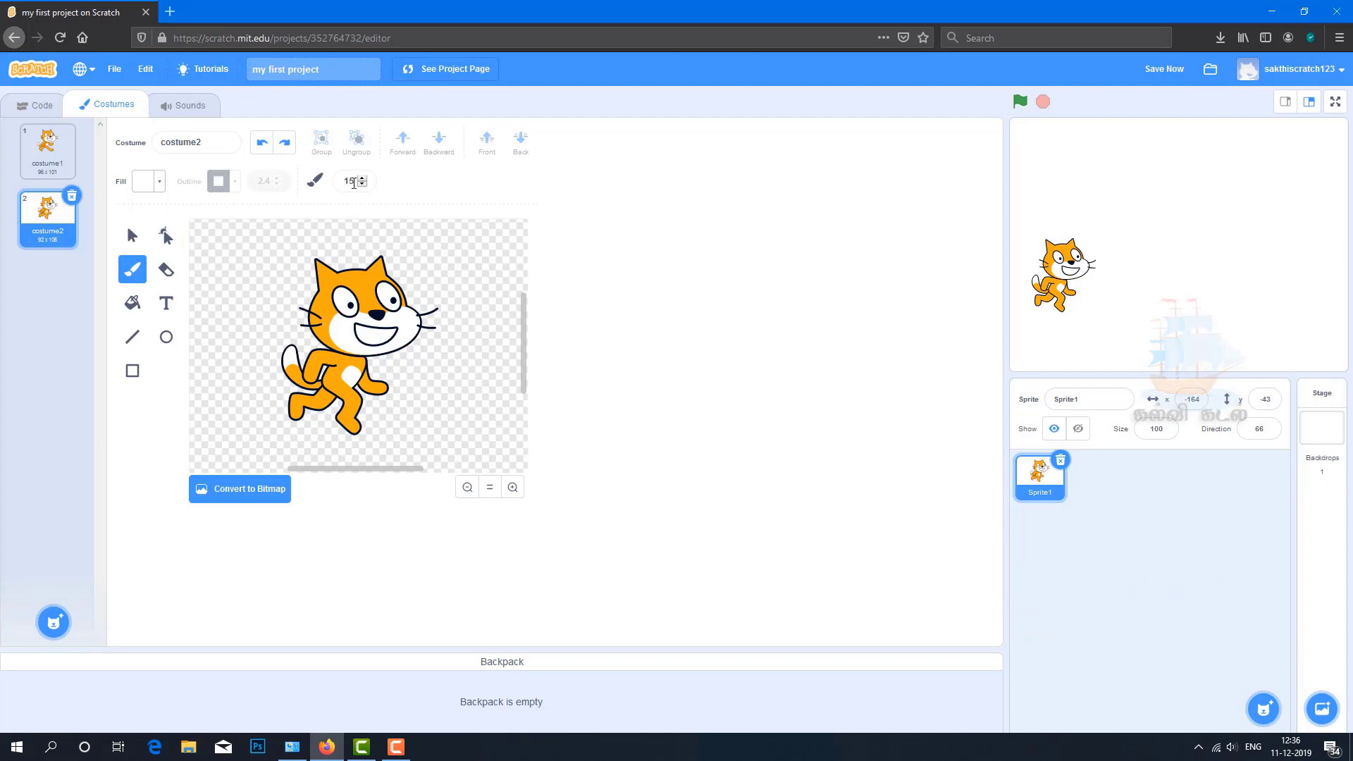
pyautogui.click(359, 183)
pyautogui.click(151, 189)
pyautogui.moveTo(184, 319); pyautogui.dragTo(97, 323)
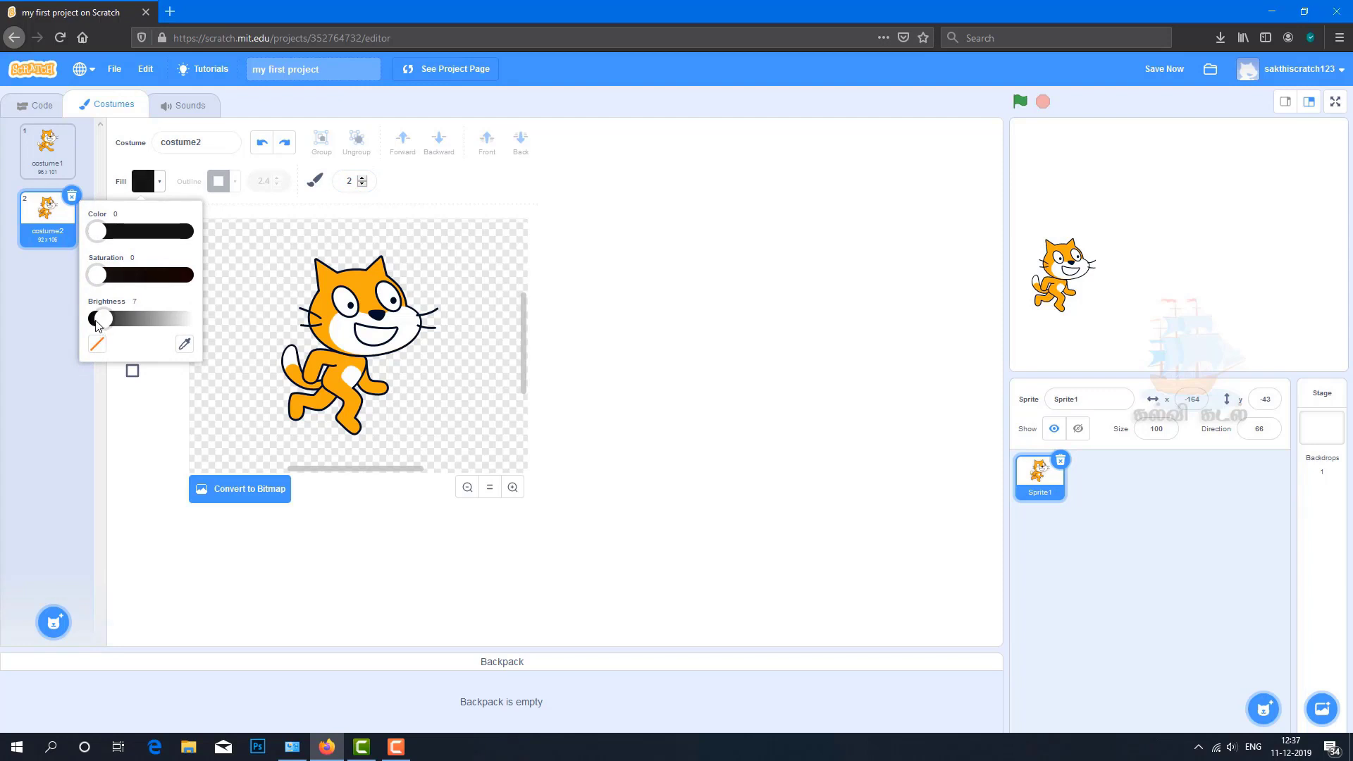
pyautogui.click(462, 186)
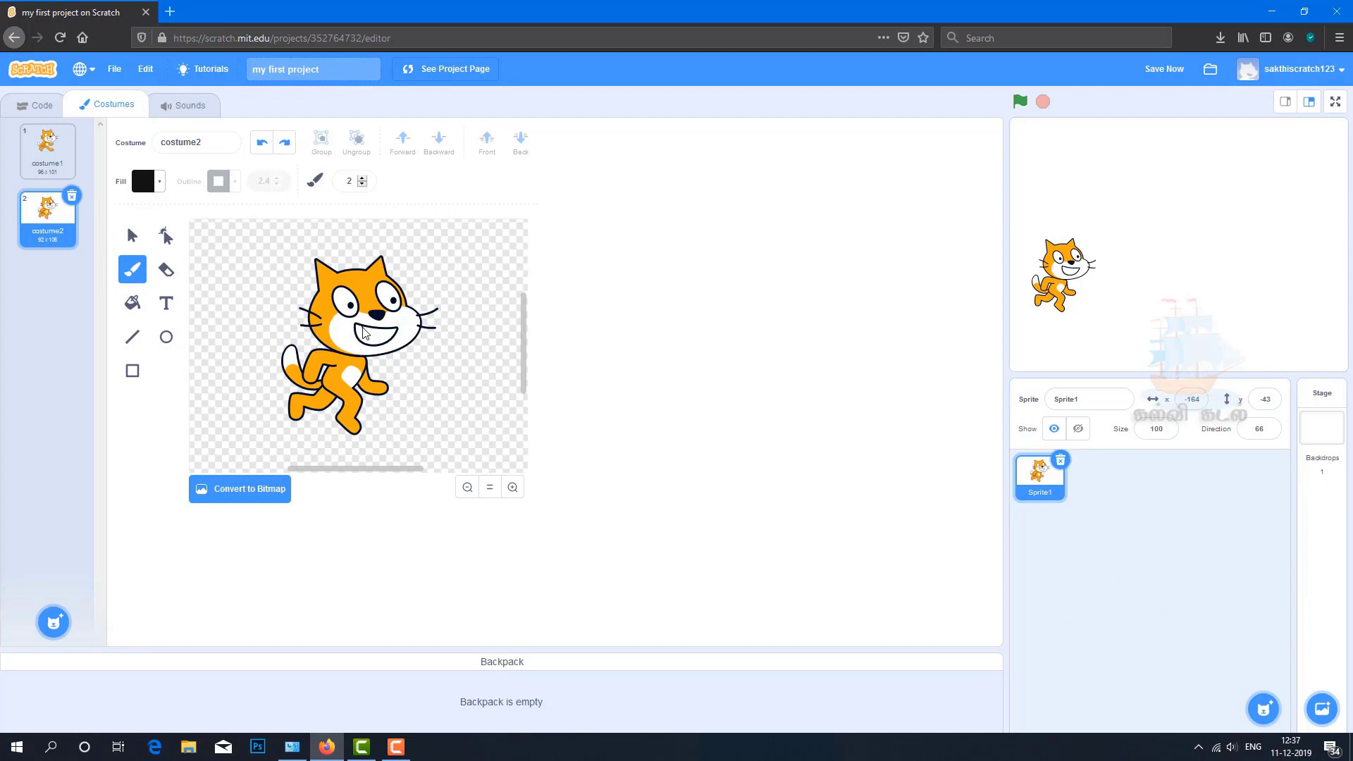
pyautogui.moveTo(364, 330); pyautogui.dragTo(357, 337)
pyautogui.moveTo(378, 329); pyautogui.dragTo(368, 344)
# Cover both of the cat's feet in costume2 with near-black ellipses as shoes using the Circle tool.
pyautogui.click(166, 339)
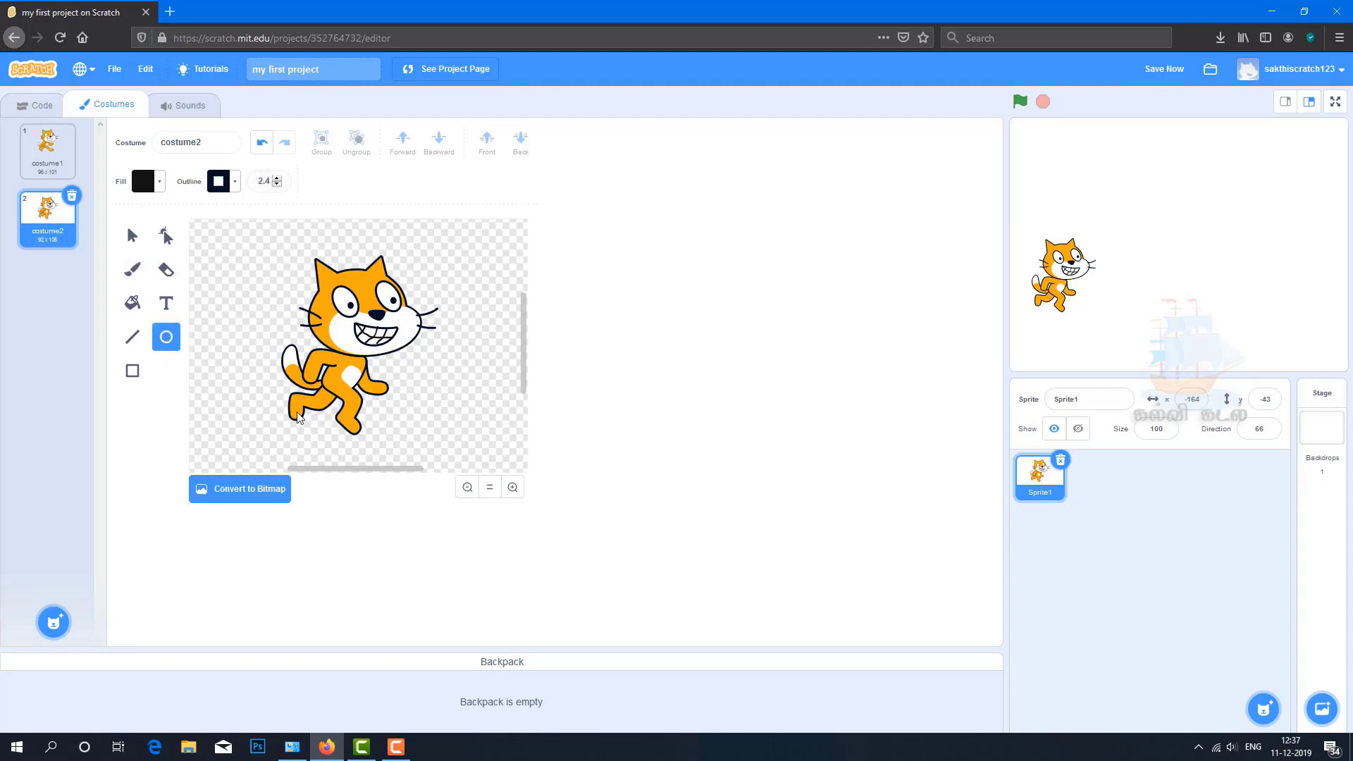
pyautogui.moveTo(294, 410); pyautogui.dragTo(307, 424)
pyautogui.hotkey('ctrl', 'a')
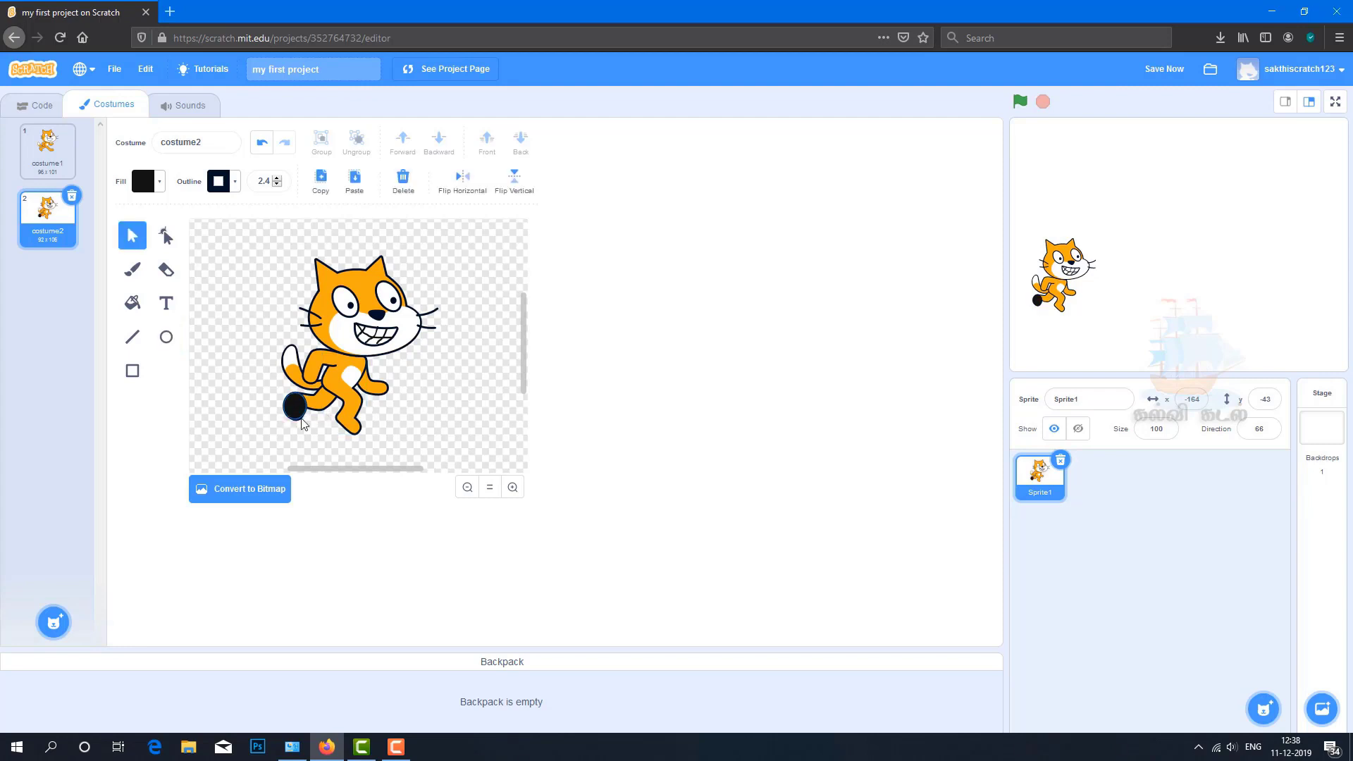
pyautogui.click(166, 337)
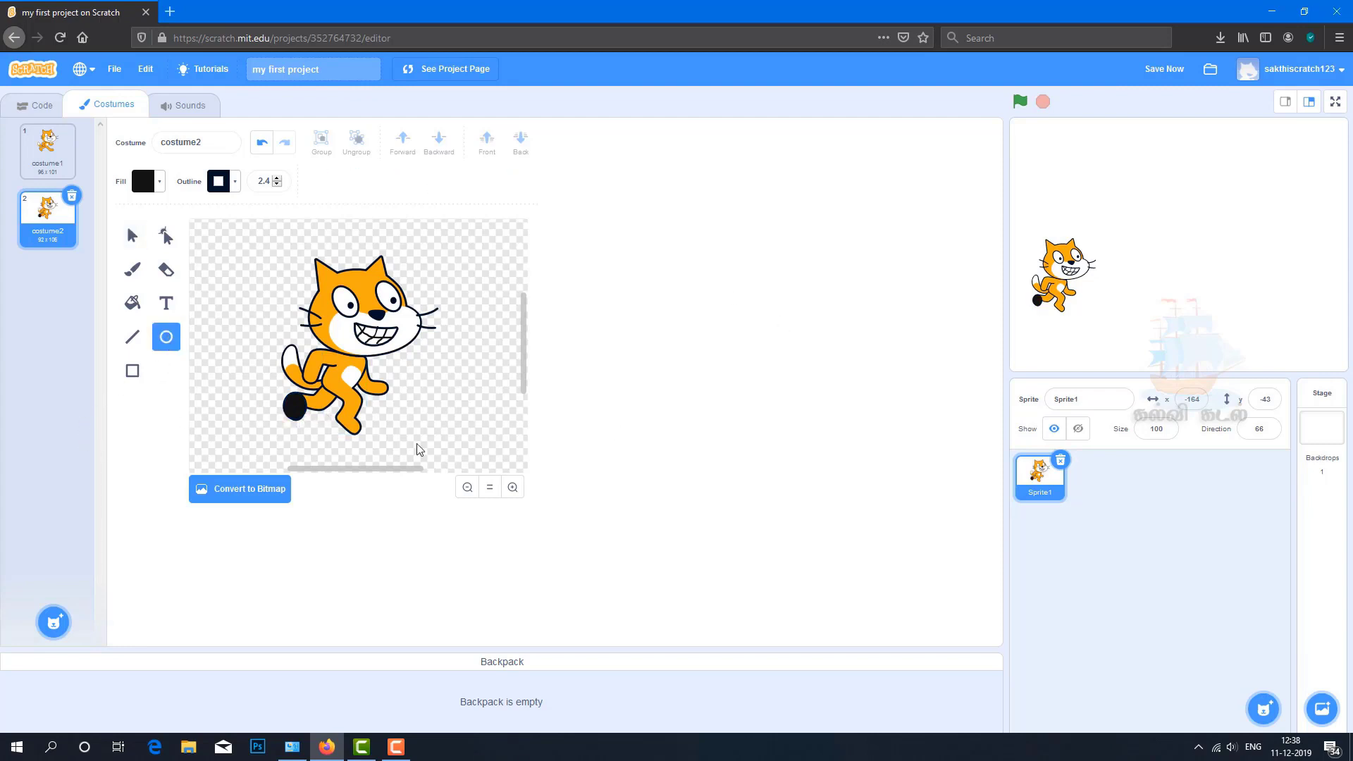
pyautogui.moveTo(337, 414)
pyautogui.mouseDown()
pyautogui.moveTo(381, 461)
pyautogui.moveTo(342, 452)
pyautogui.moveTo(378, 444)
pyautogui.moveTo(357, 431)
pyautogui.mouseUp()
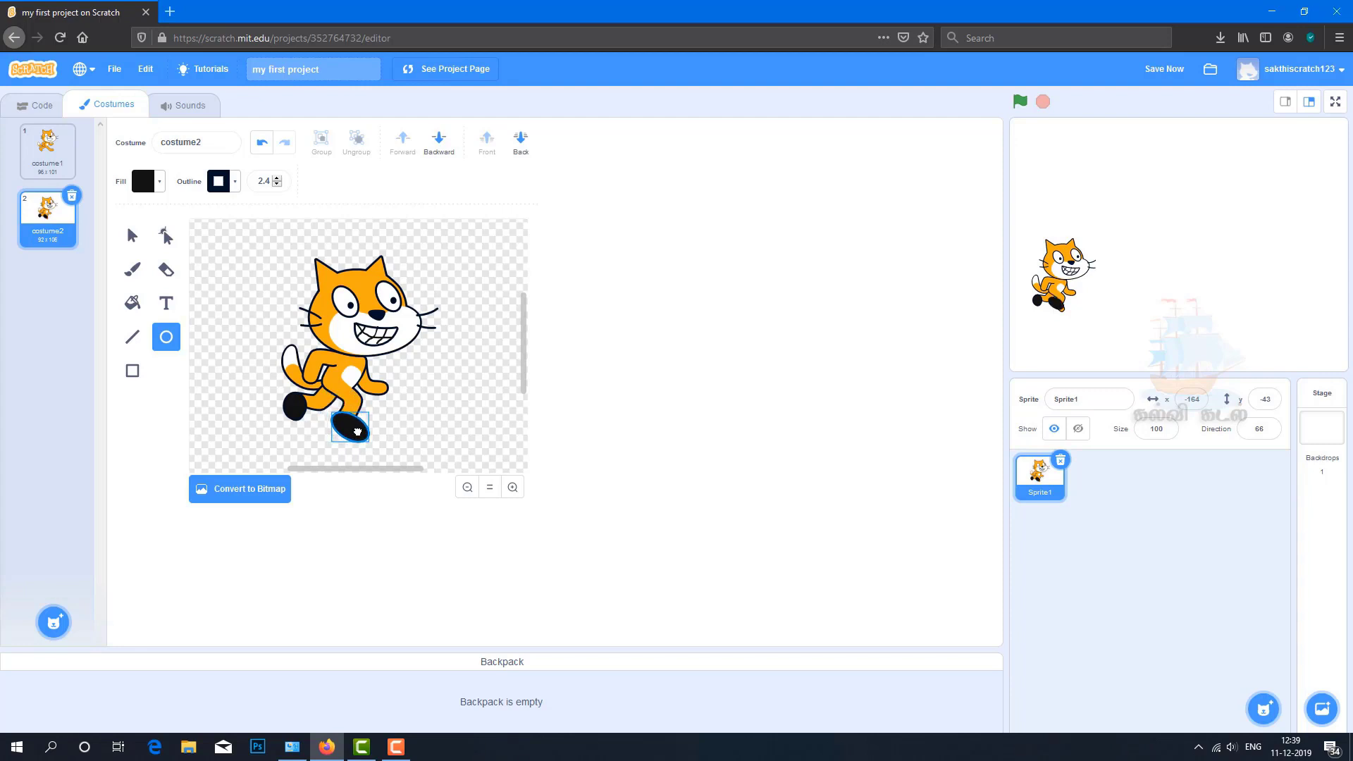
pyautogui.click(441, 431)
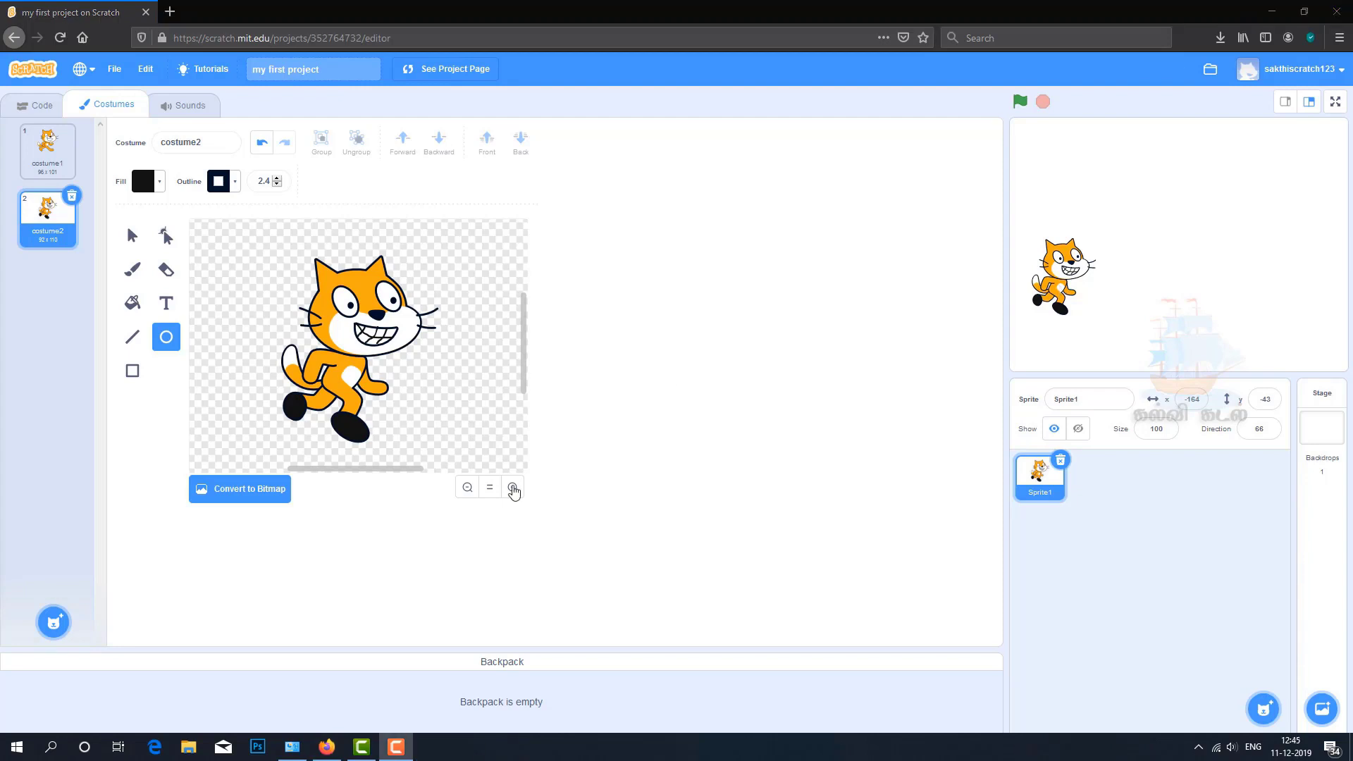
# Add the text "hi!" above and to the left of the cat and give it a bold marker-style font.
pyautogui.click(513, 488)
pyautogui.click(513, 487)
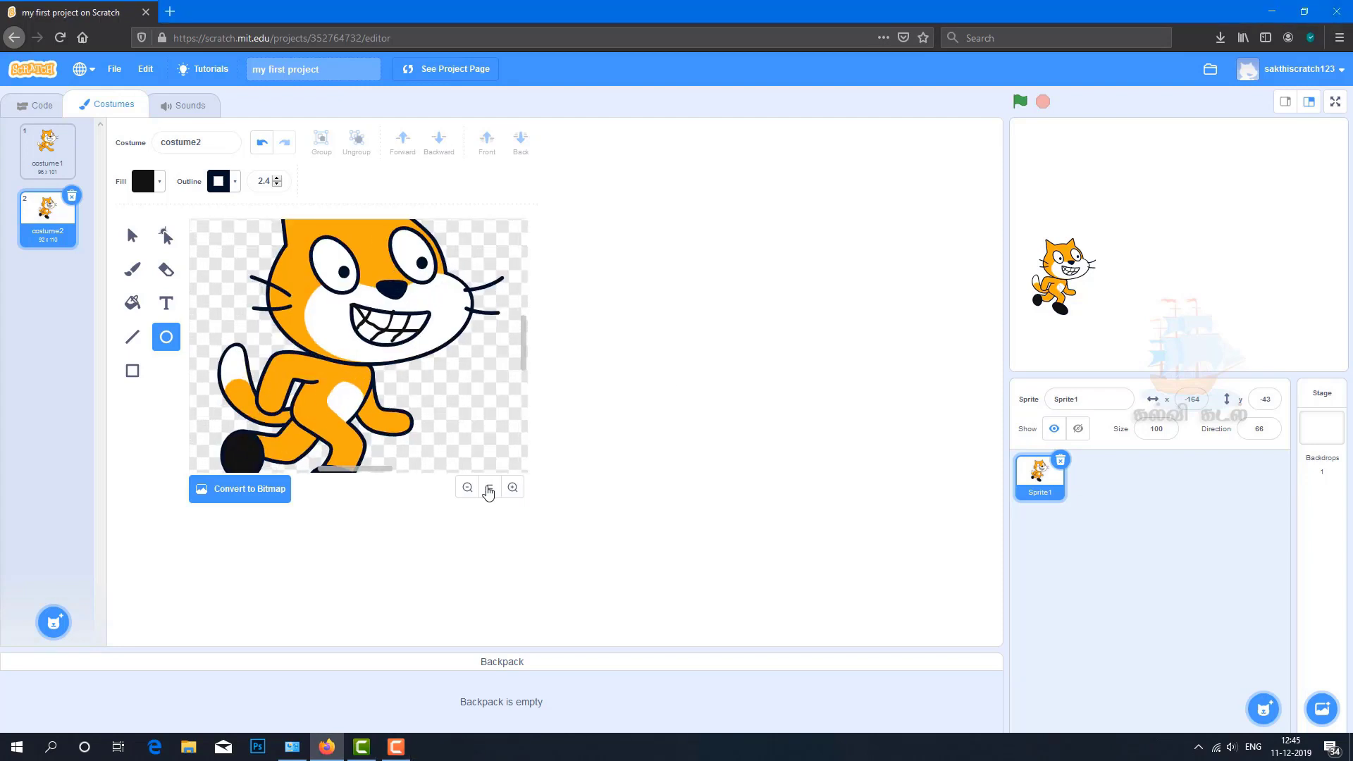
pyautogui.click(490, 487)
pyautogui.click(166, 302)
pyautogui.click(238, 255)
pyautogui.write('hi')
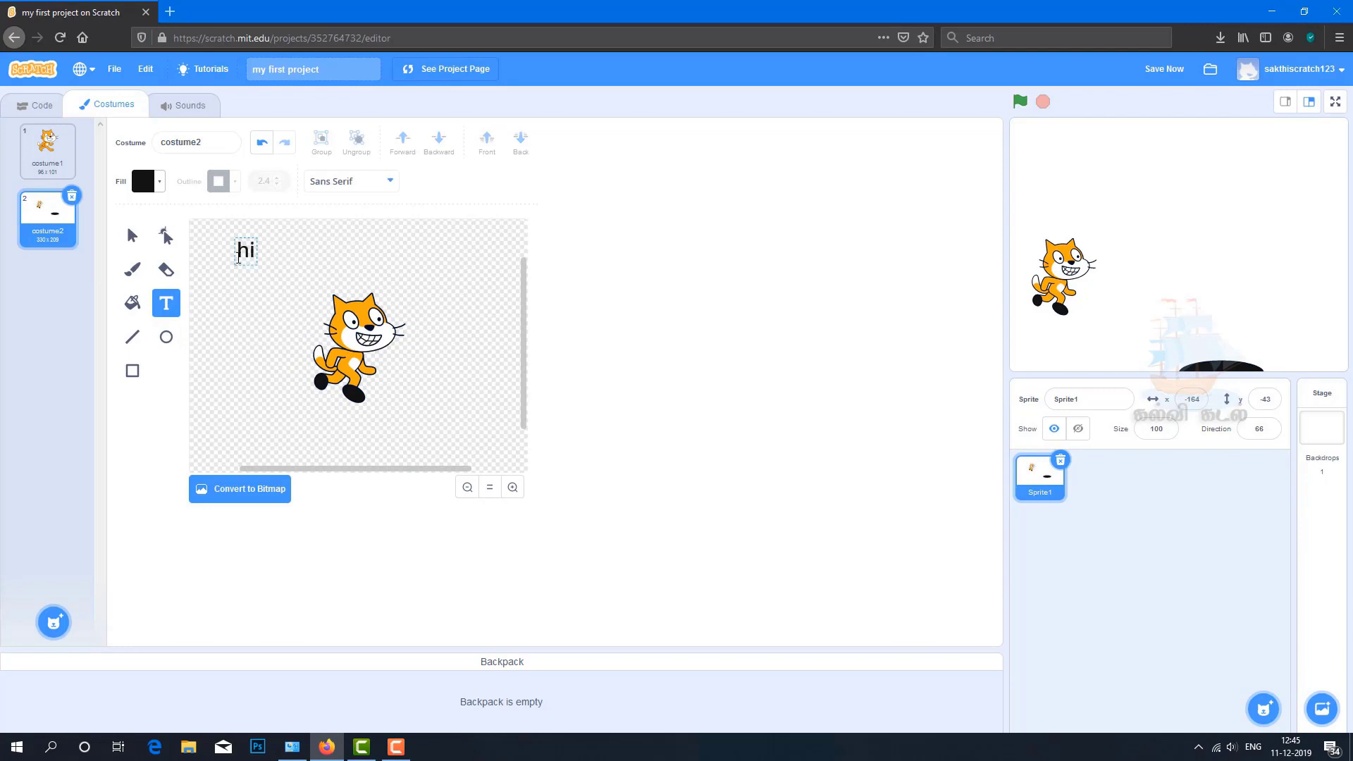
pyautogui.click(269, 277)
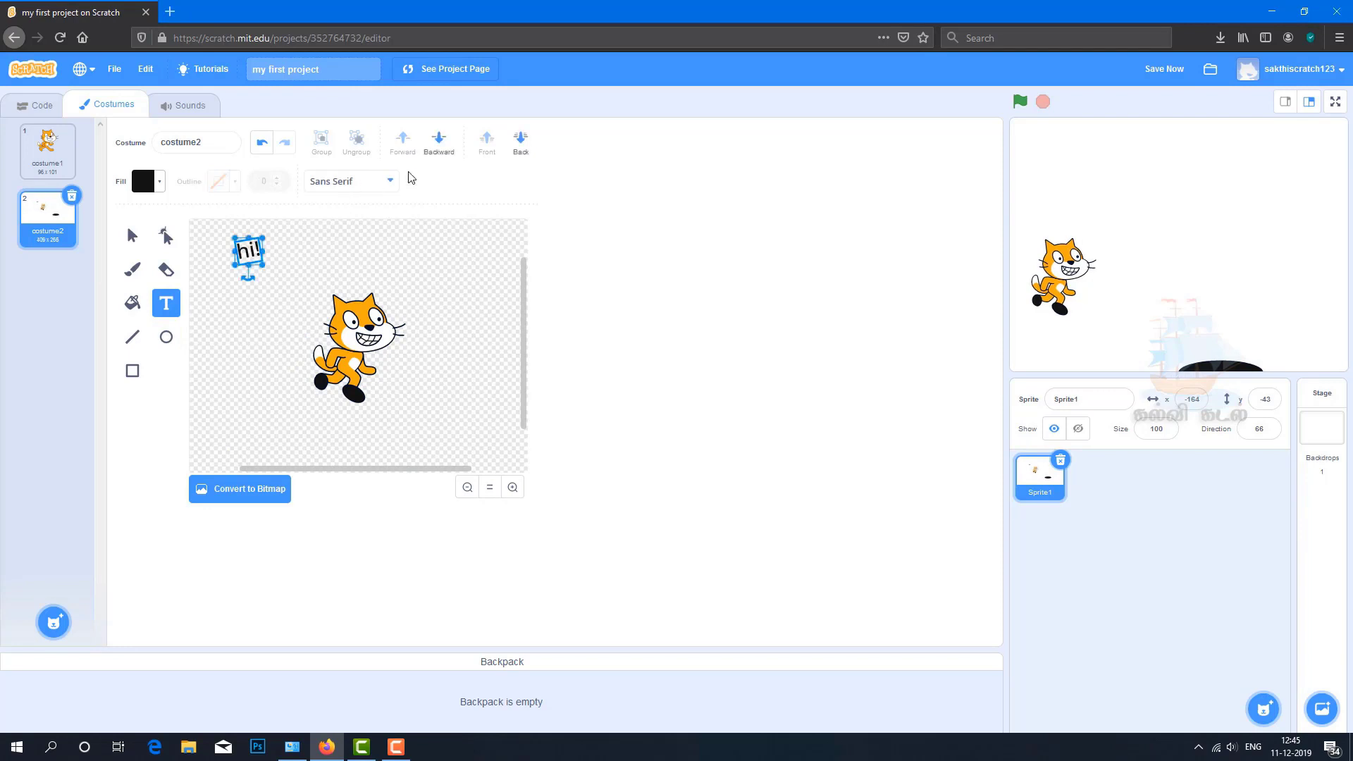
pyautogui.click(390, 181)
pyautogui.click(350, 296)
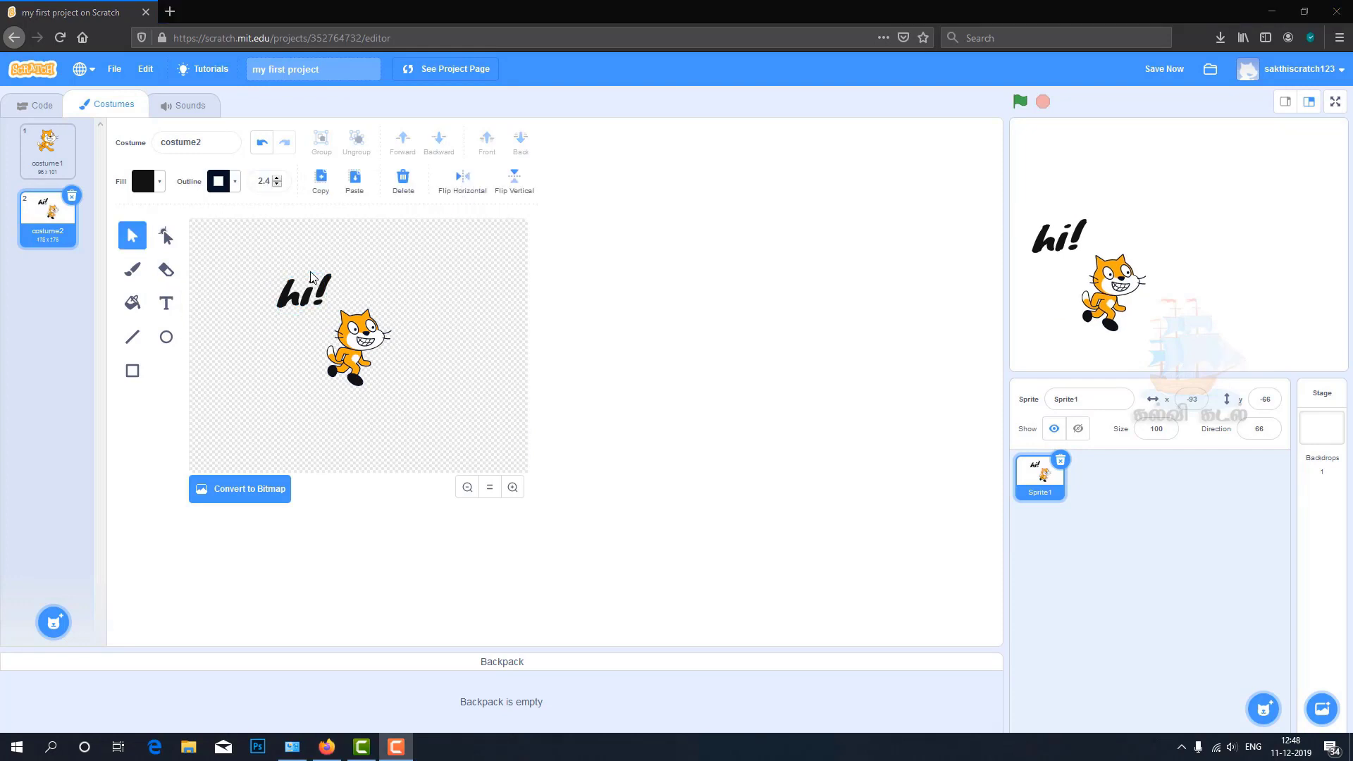
# Copy the "hi!" text to a second spot above and to the right of the cat, and flip it horizontally and back.
pyautogui.click(311, 293)
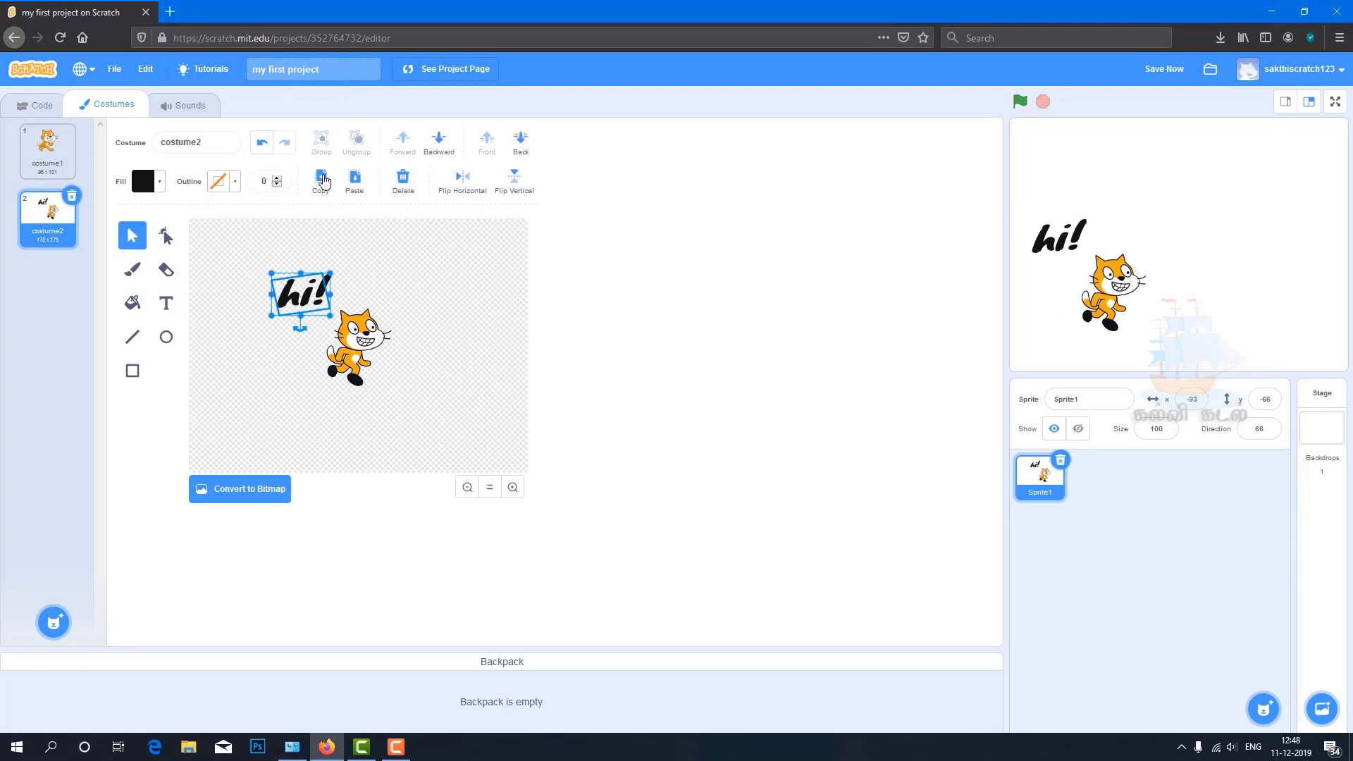
pyautogui.moveTo(312, 295); pyautogui.dragTo(416, 279)
pyautogui.click(354, 181)
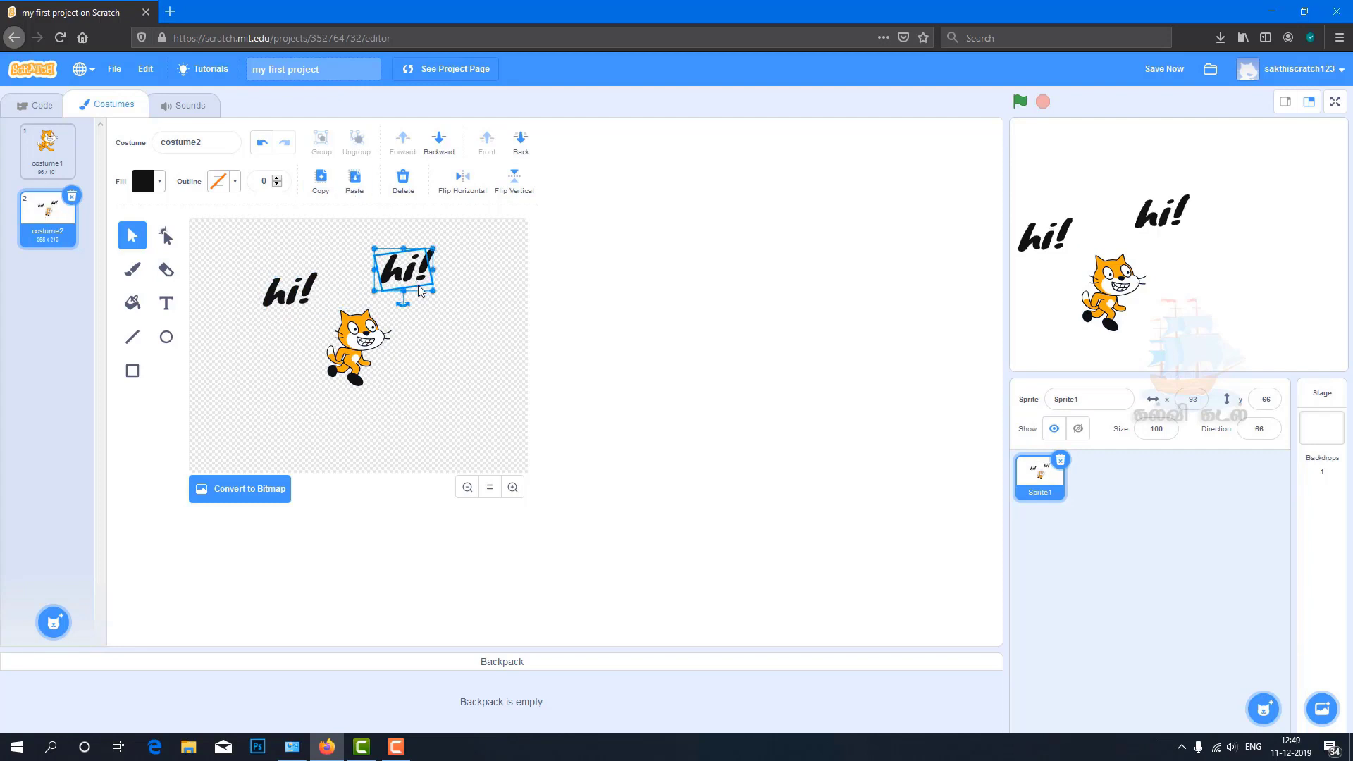
pyautogui.click(463, 178)
pyautogui.click(462, 177)
# Group the two "hi!" texts, move them together above the cat, and ungroup them.
pyautogui.click(247, 261)
pyautogui.moveTo(243, 257); pyautogui.dragTo(444, 296)
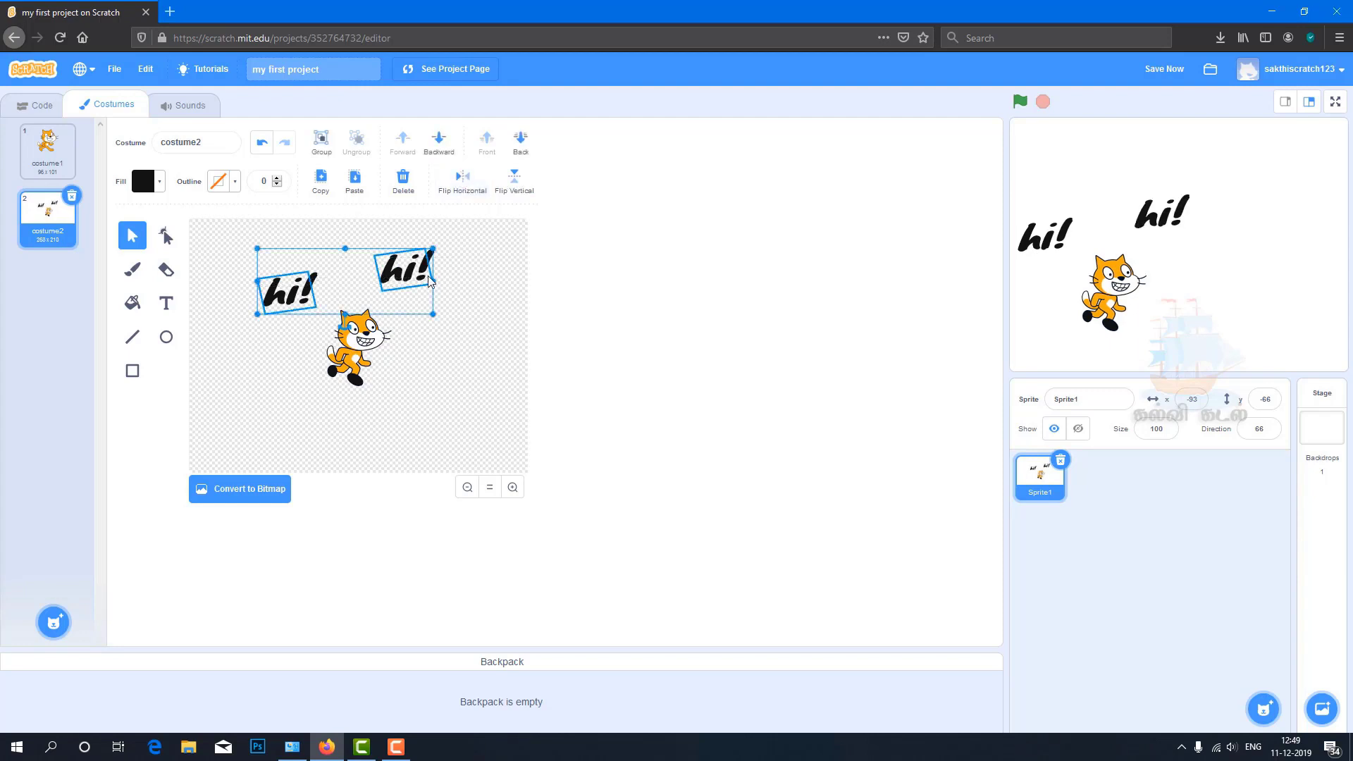
pyautogui.click(319, 141)
pyautogui.moveTo(366, 291); pyautogui.dragTo(445, 263)
pyautogui.click(355, 141)
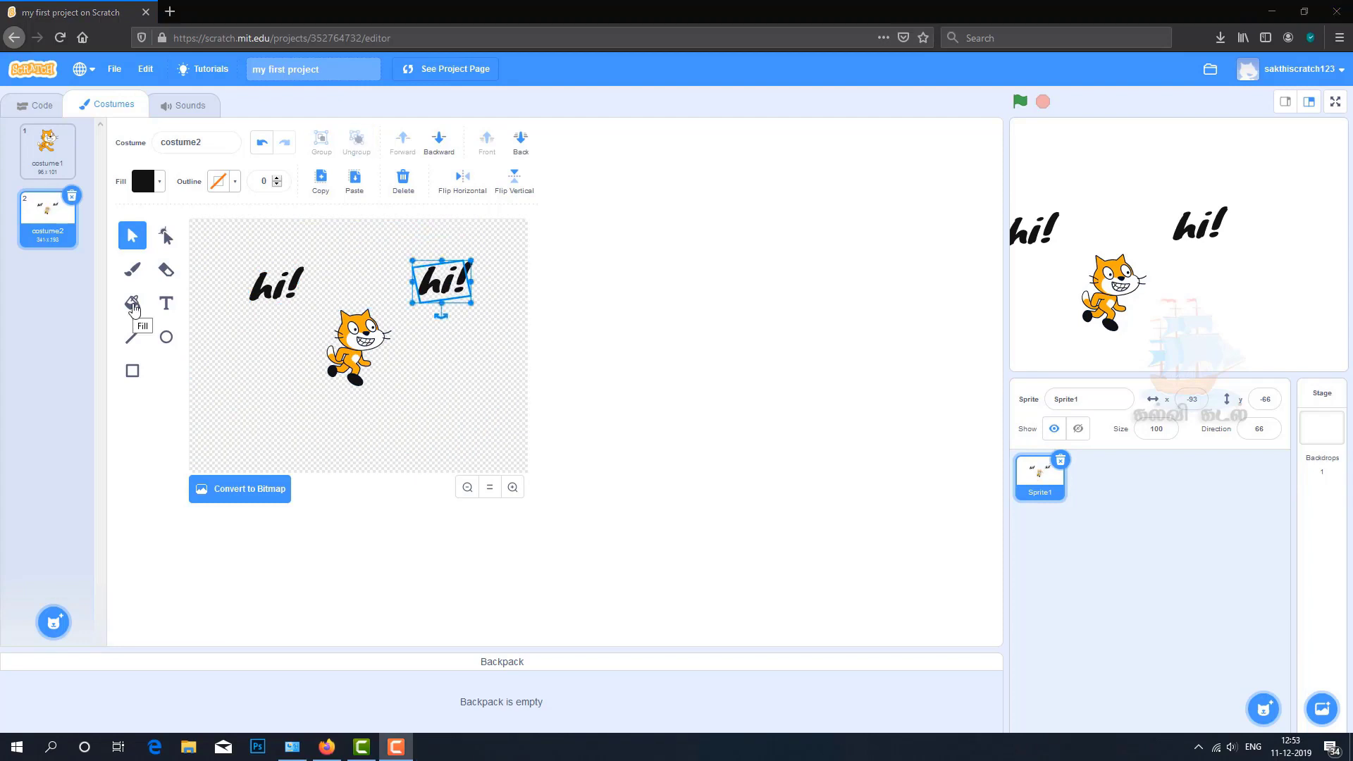
# Fill the cat's white areas with blue (color 63, saturation 82, brightness 92) using the Fill tool.
pyautogui.click(133, 307)
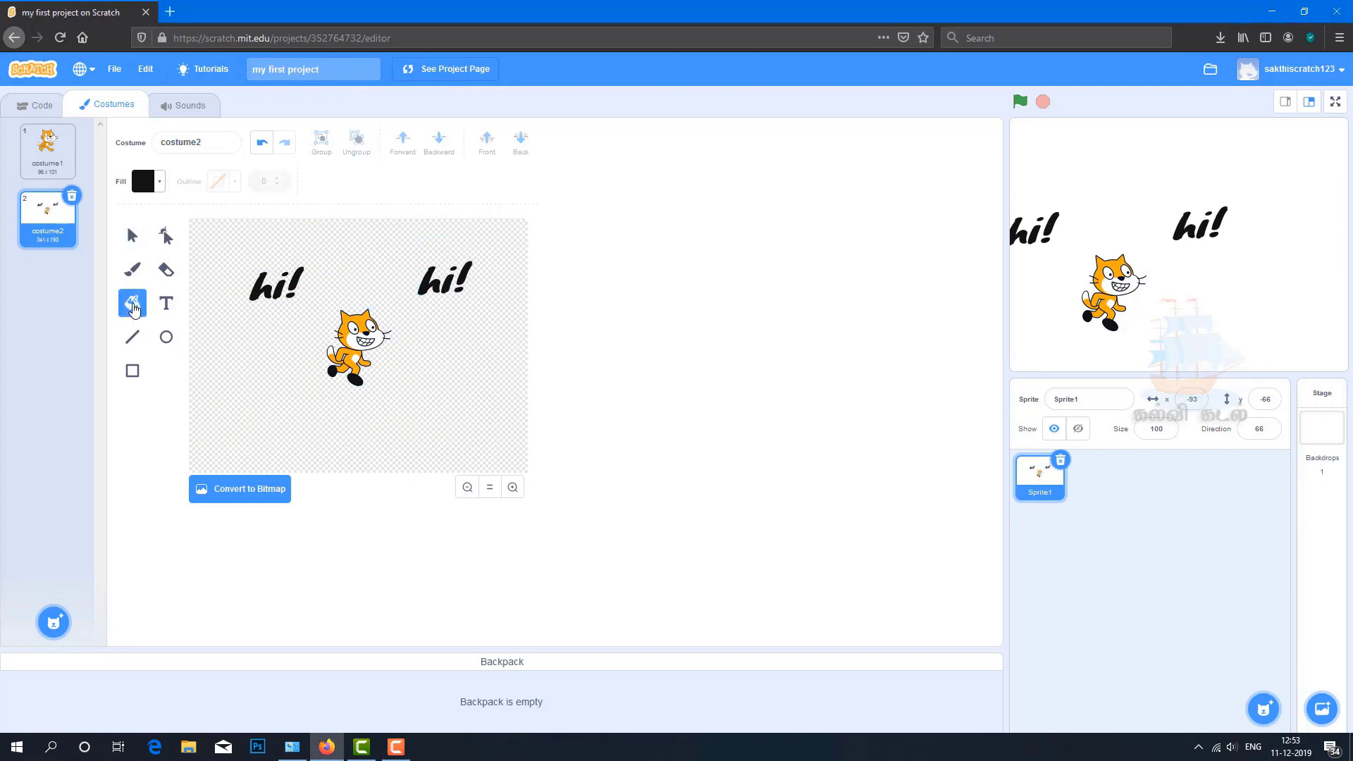
pyautogui.click(144, 182)
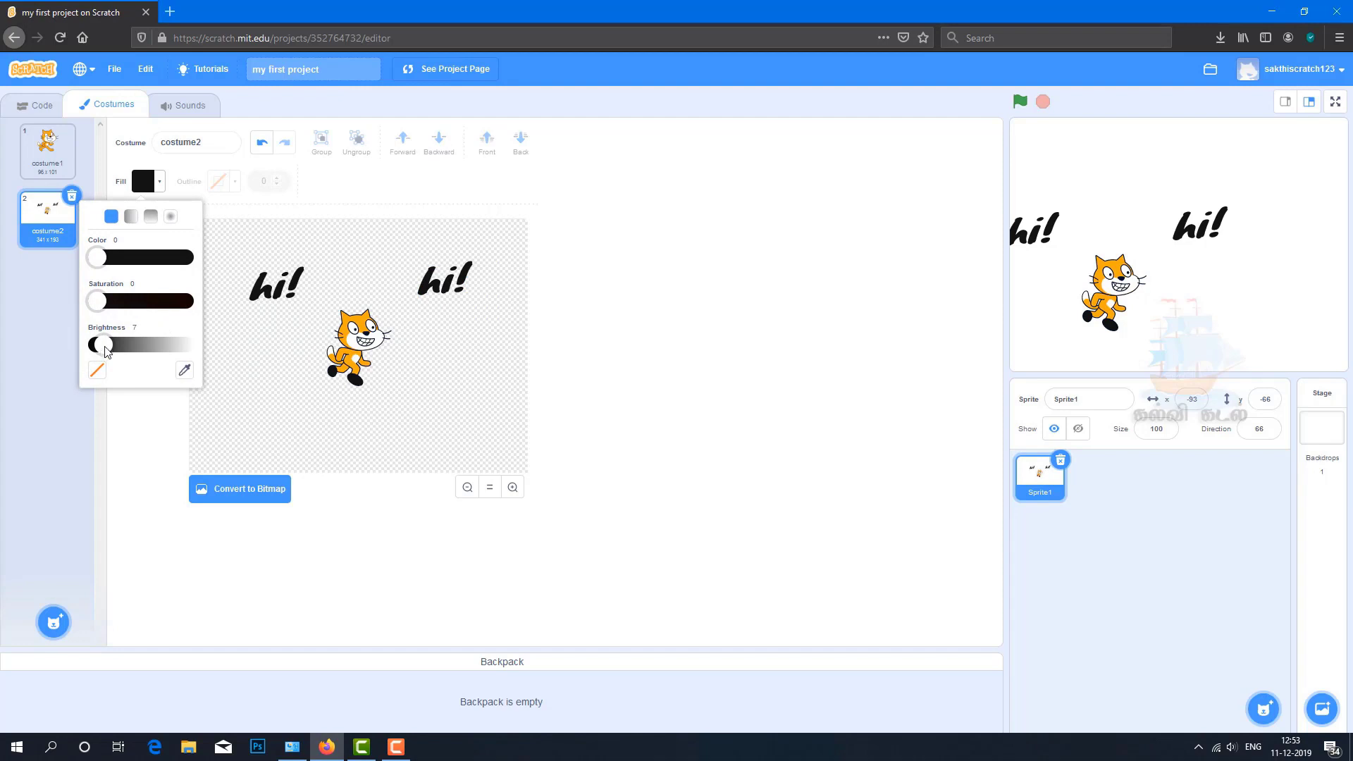
pyautogui.moveTo(105, 351); pyautogui.dragTo(168, 352)
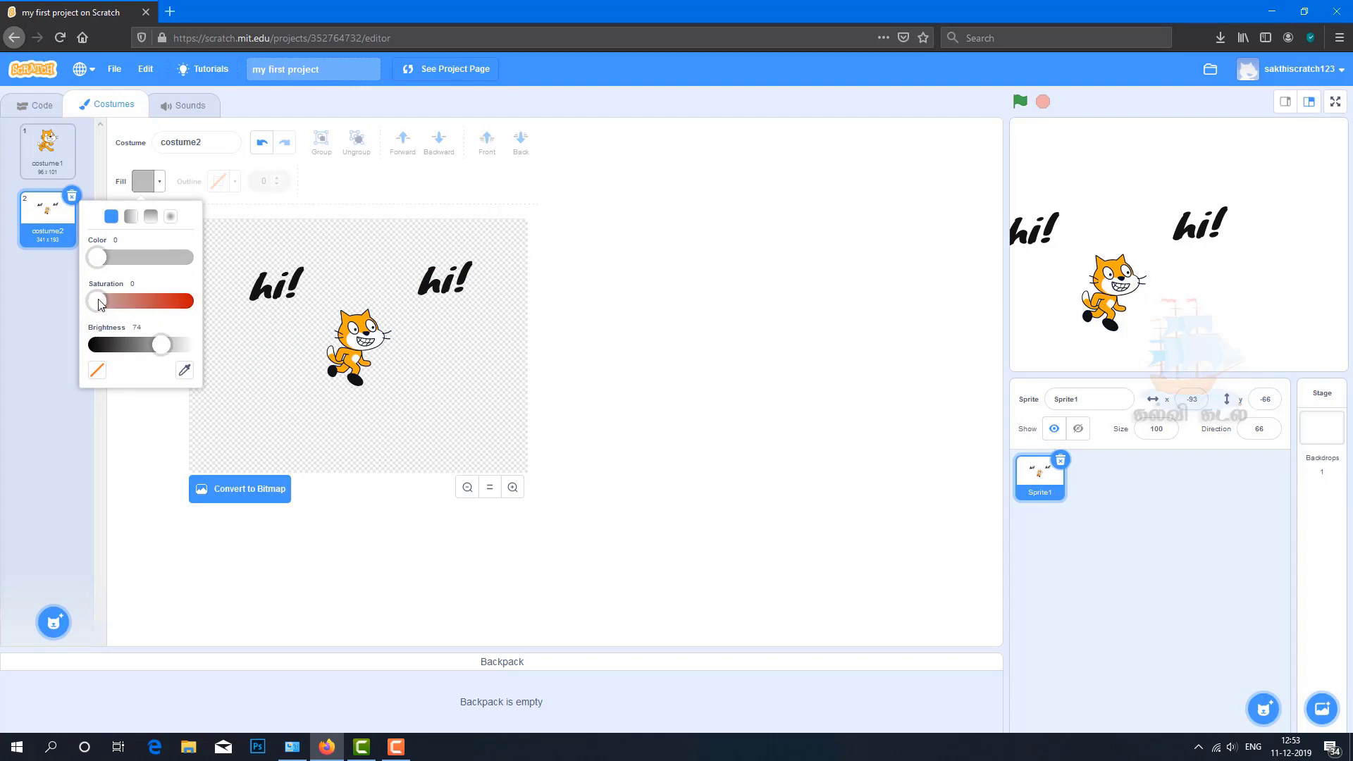
pyautogui.moveTo(99, 303); pyautogui.dragTo(188, 353)
pyautogui.click(156, 263)
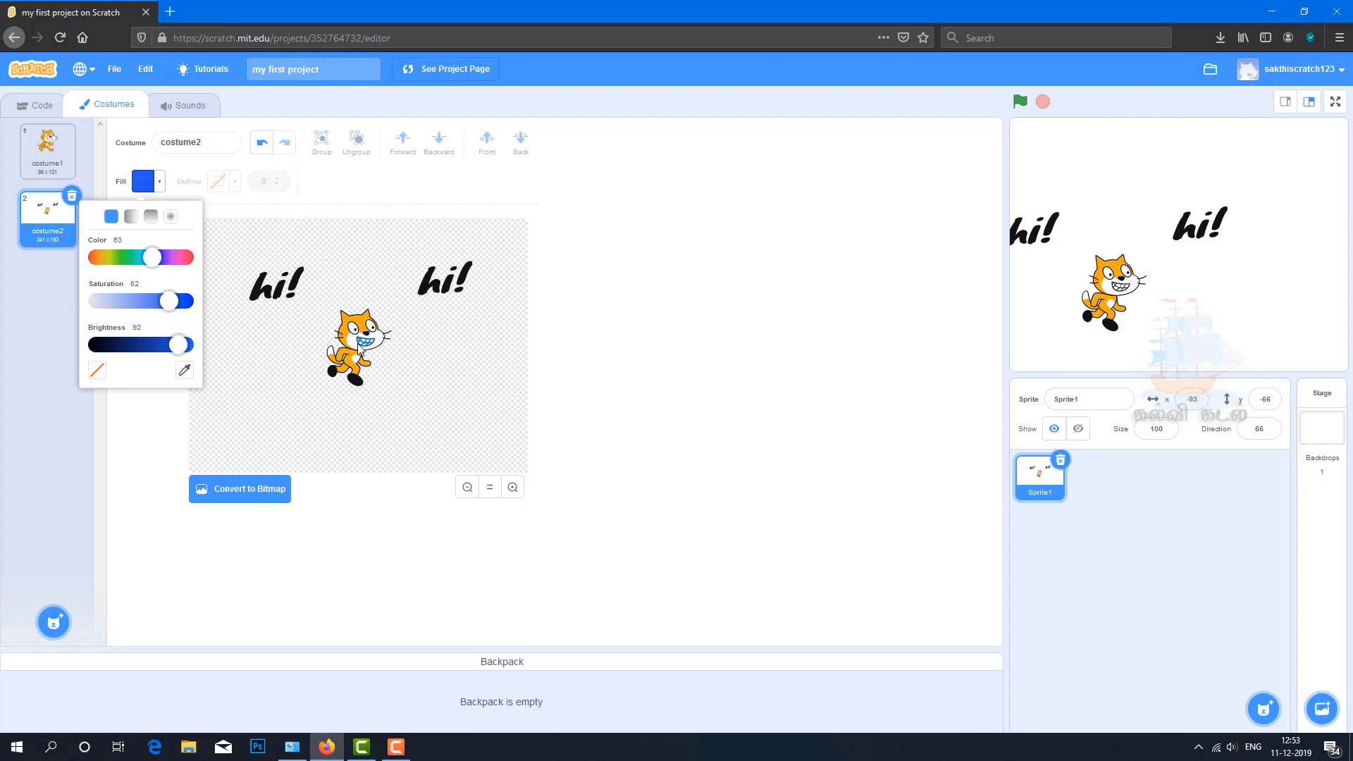
pyautogui.click(356, 347)
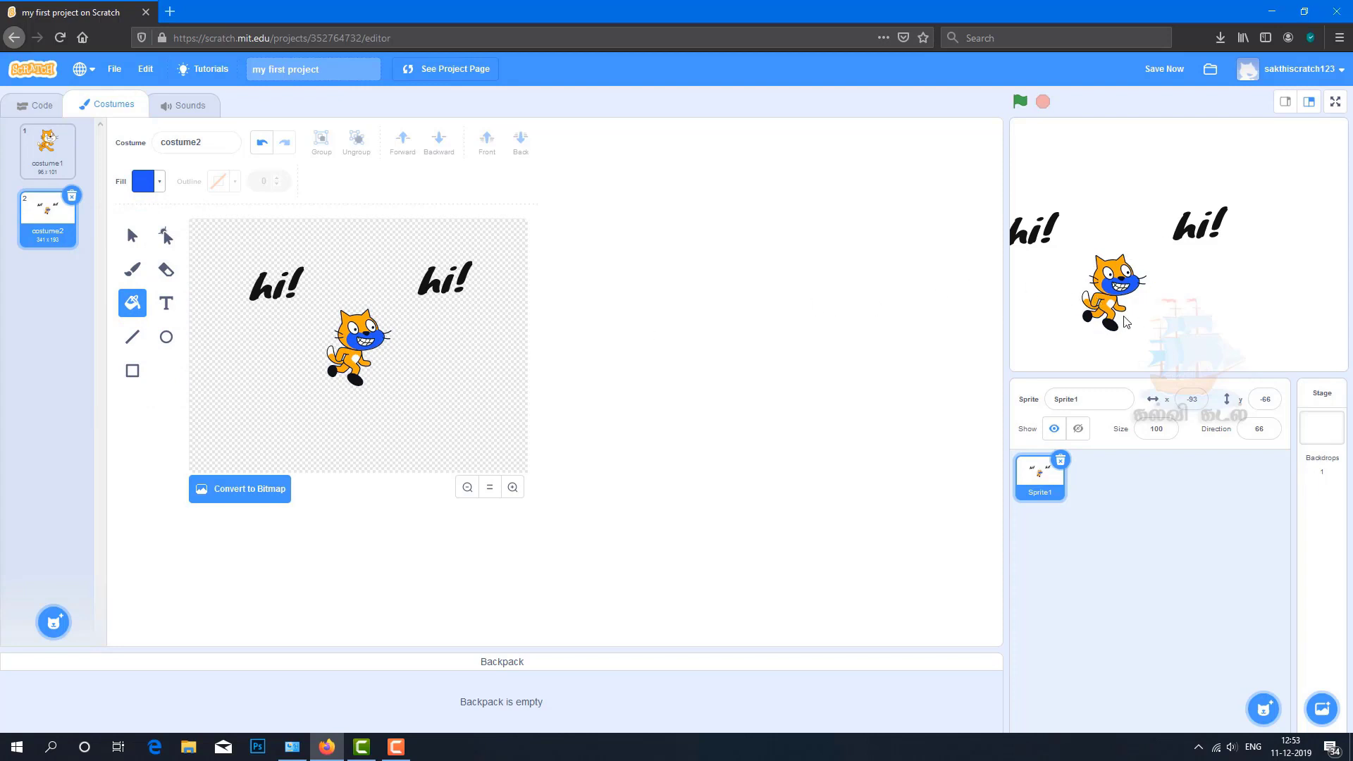
# Undo the blue fills on the cat.
pyautogui.hotkey('ctrl', 'z')
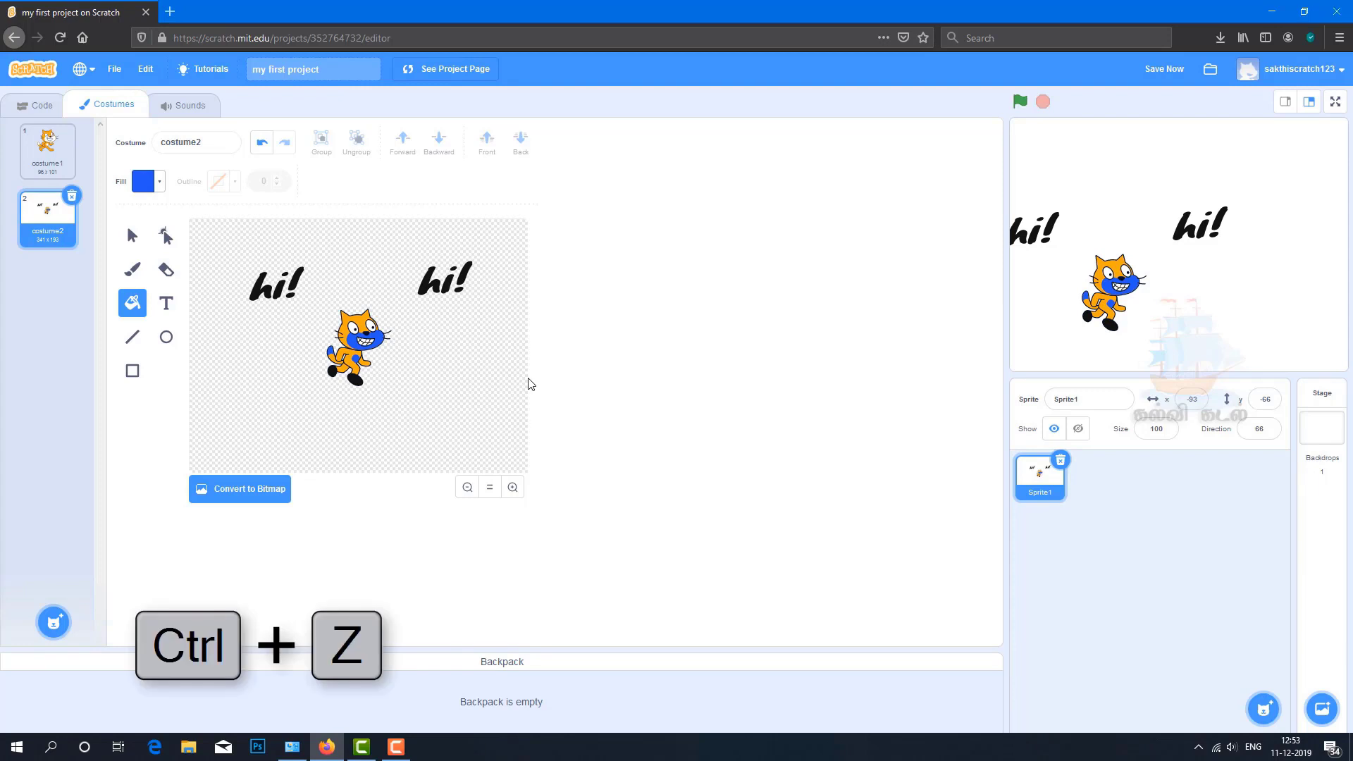
pyautogui.hotkey('ctrl', 'z')
pyautogui.hotkey('ctrl', 'z')
pyautogui.hotkey('ctrl', 'z')
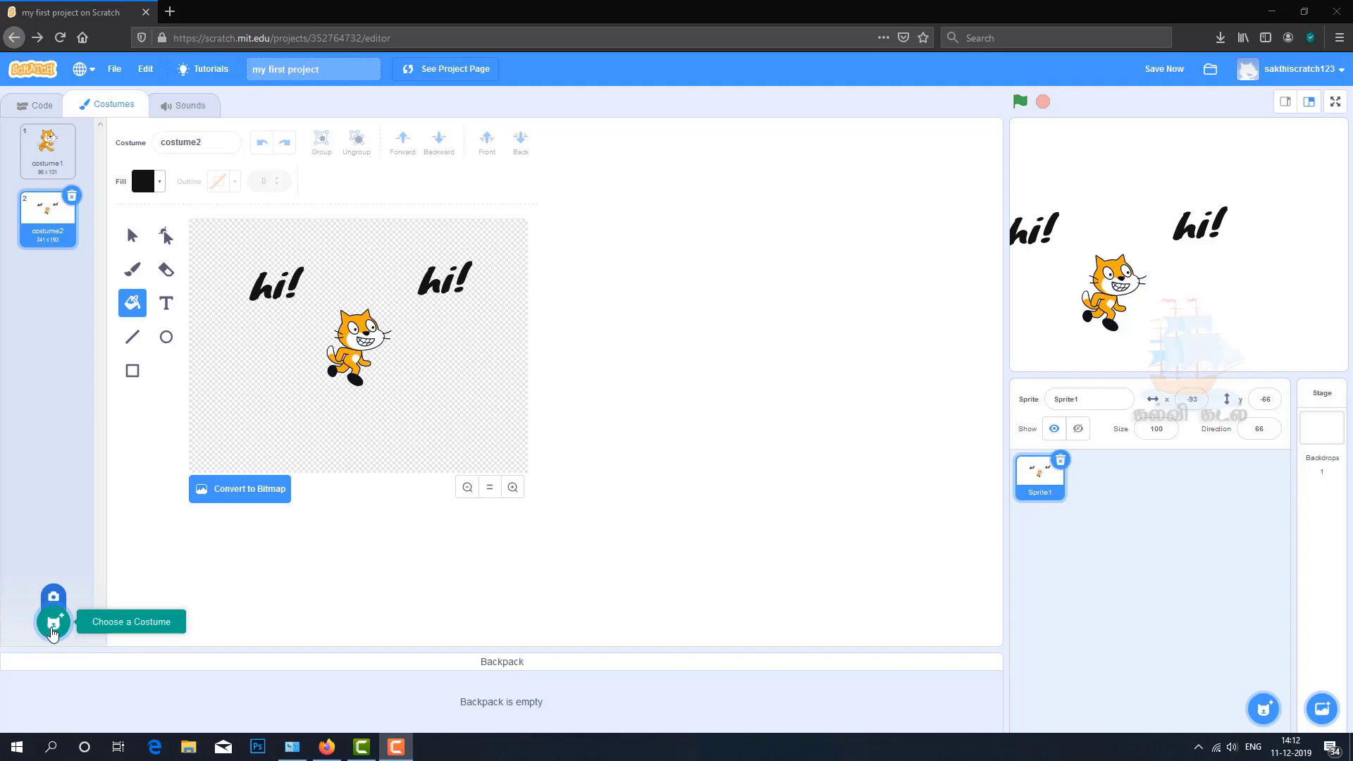
# Open the costume library to view the costumes on offer.
pyautogui.moveTo(54, 620)
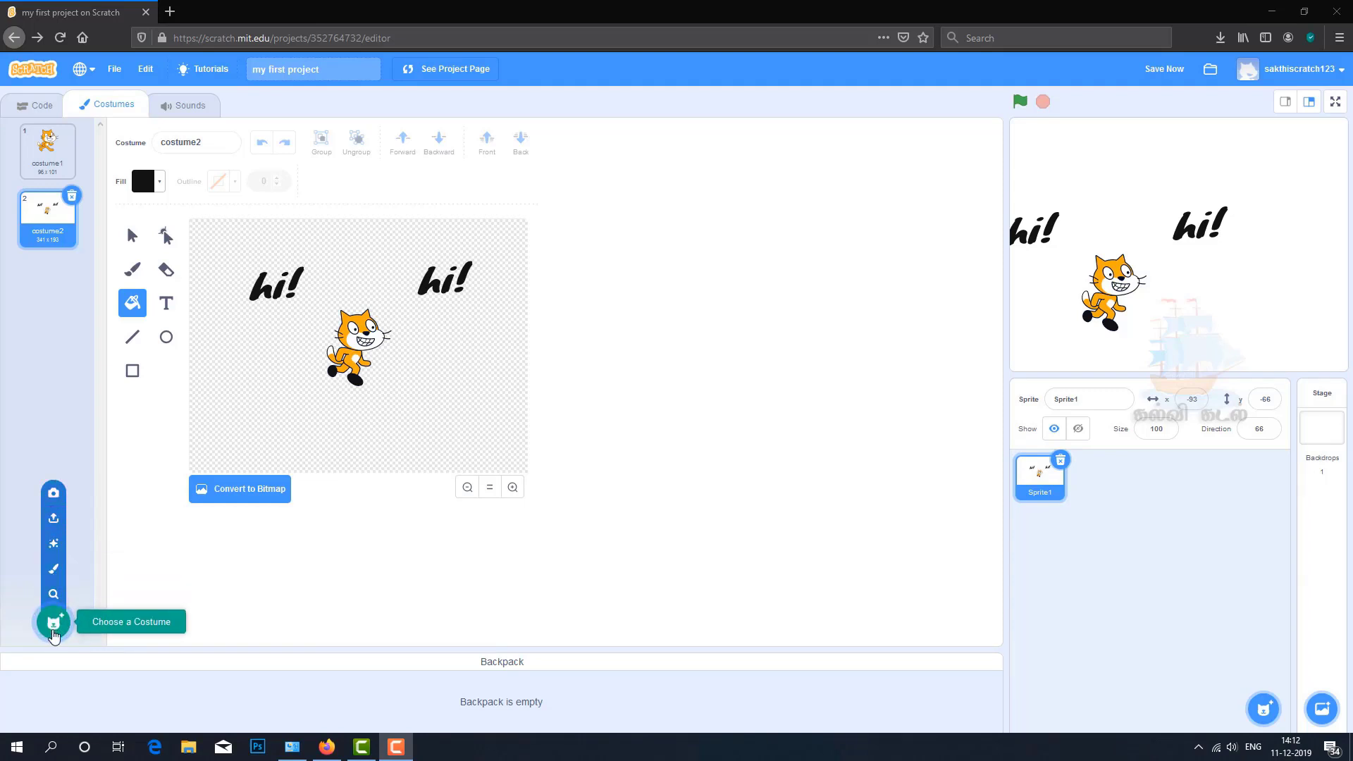
pyautogui.click(53, 631)
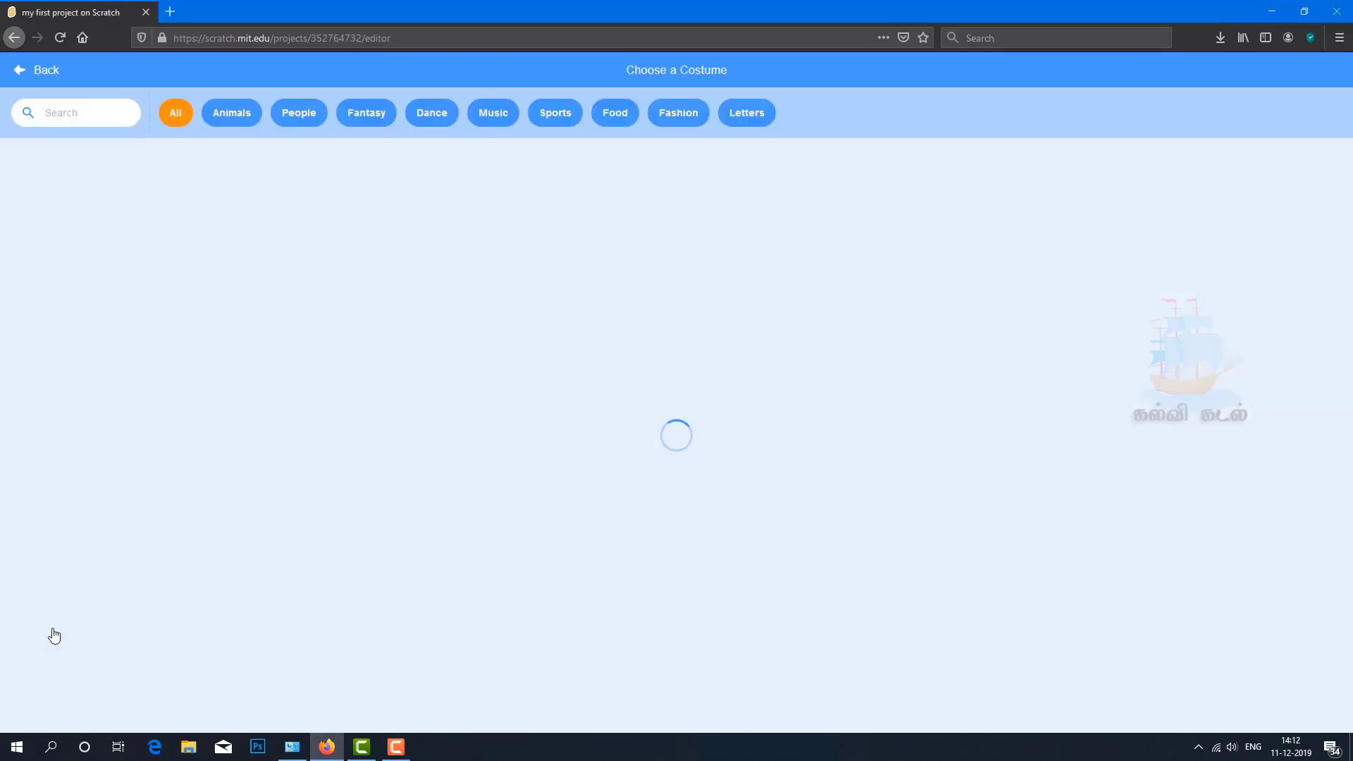
pyautogui.click(588, 431)
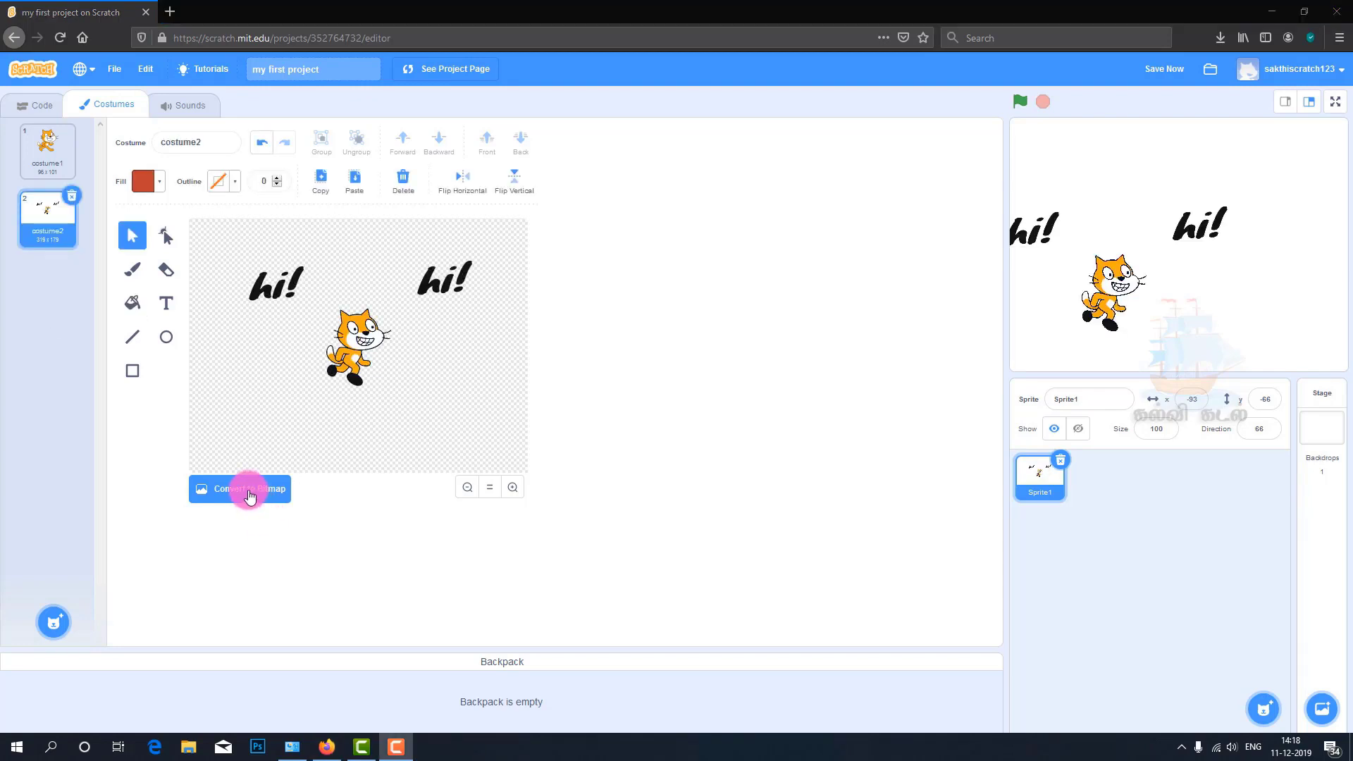
# Convert costume2 to bitmap and back to vector, and repeat the round trip once.
pyautogui.click(250, 496)
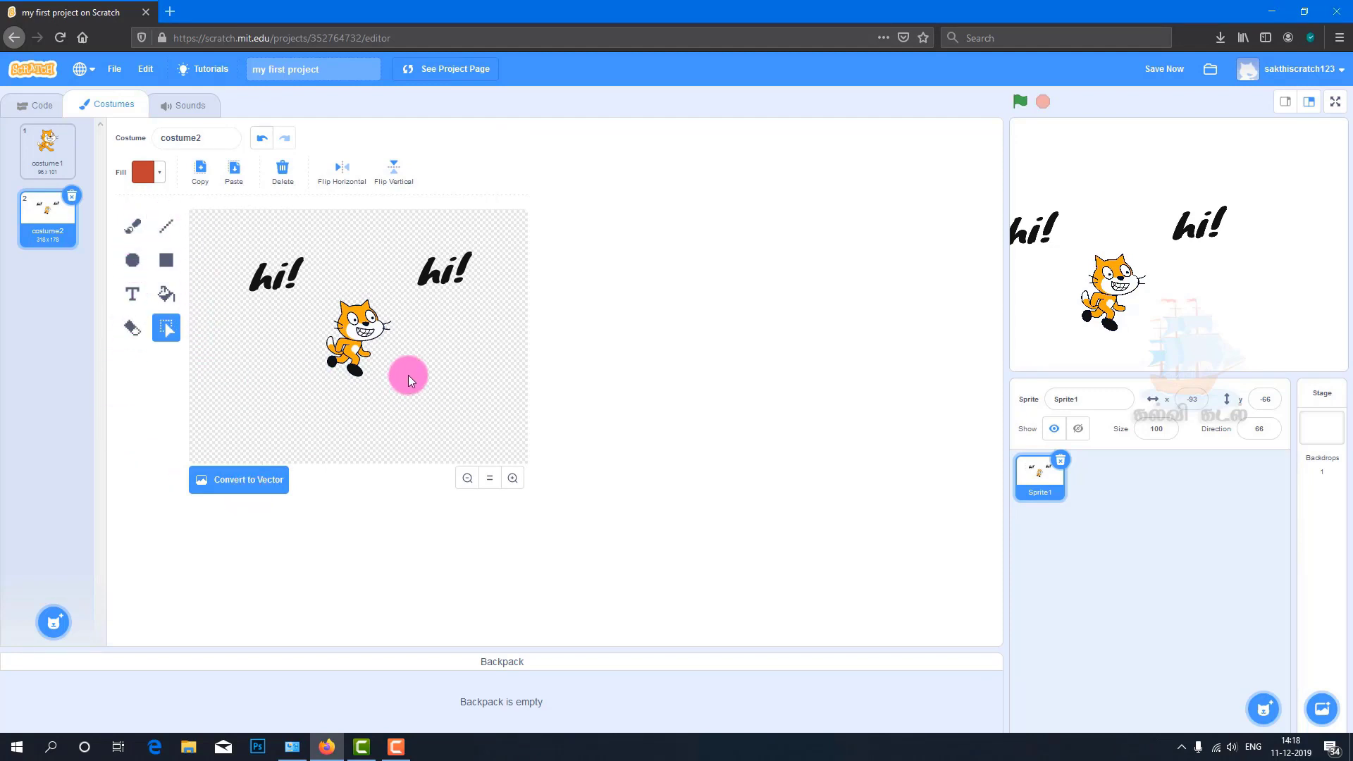
pyautogui.click(238, 486)
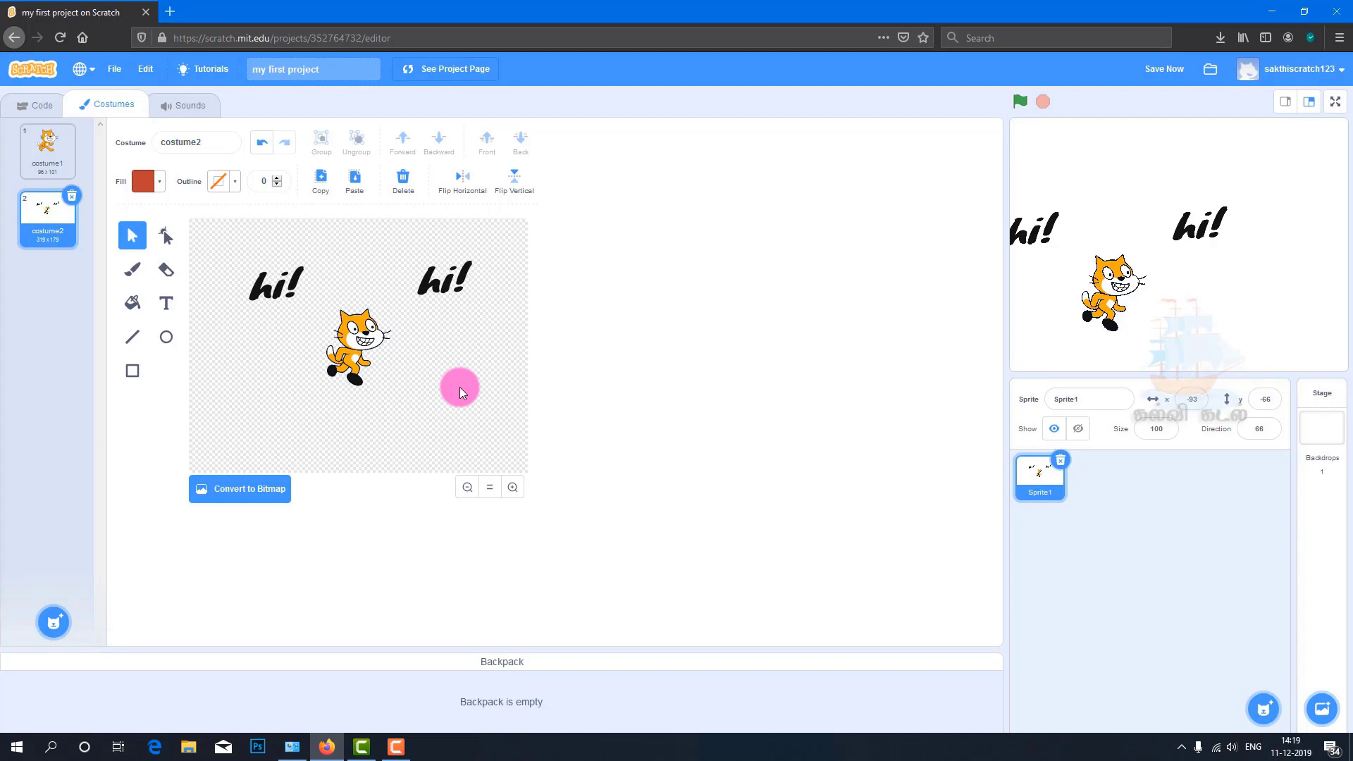
pyautogui.click(240, 493)
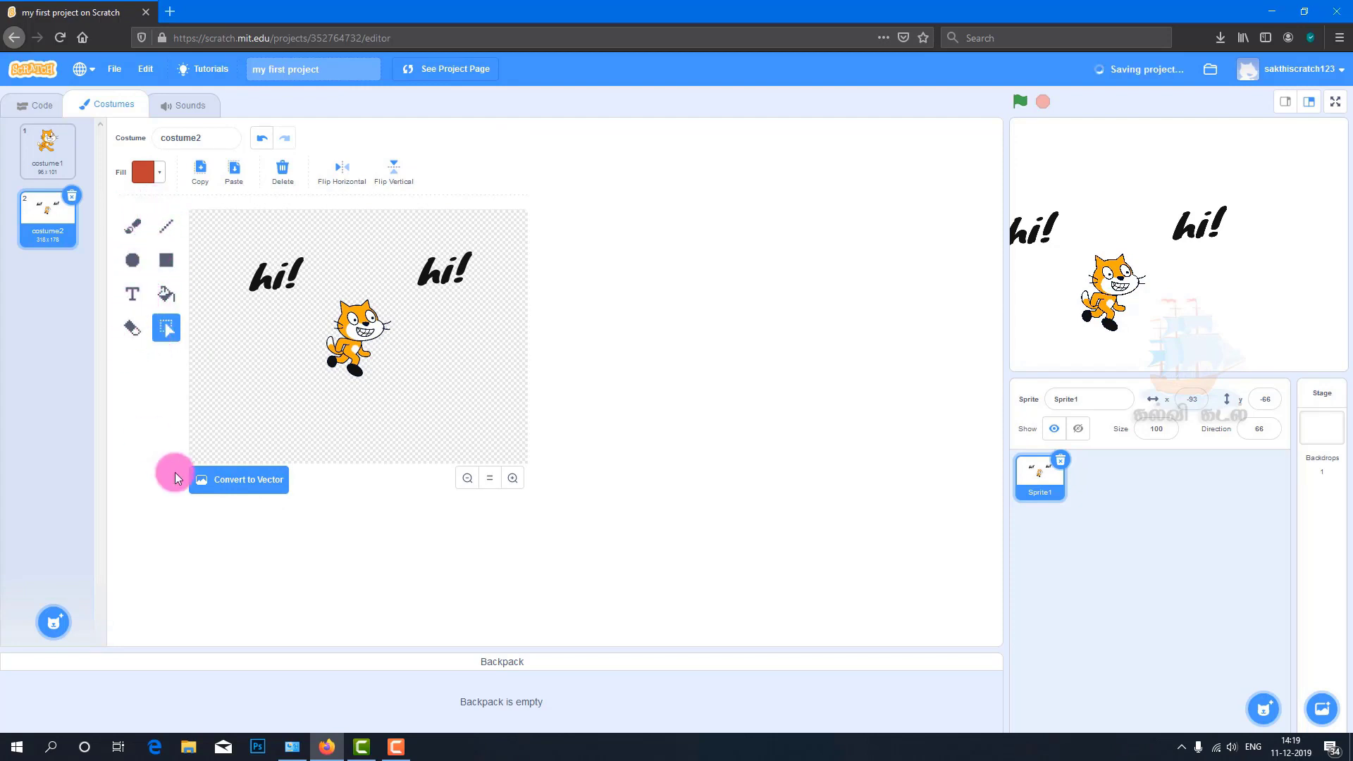
pyautogui.click(240, 482)
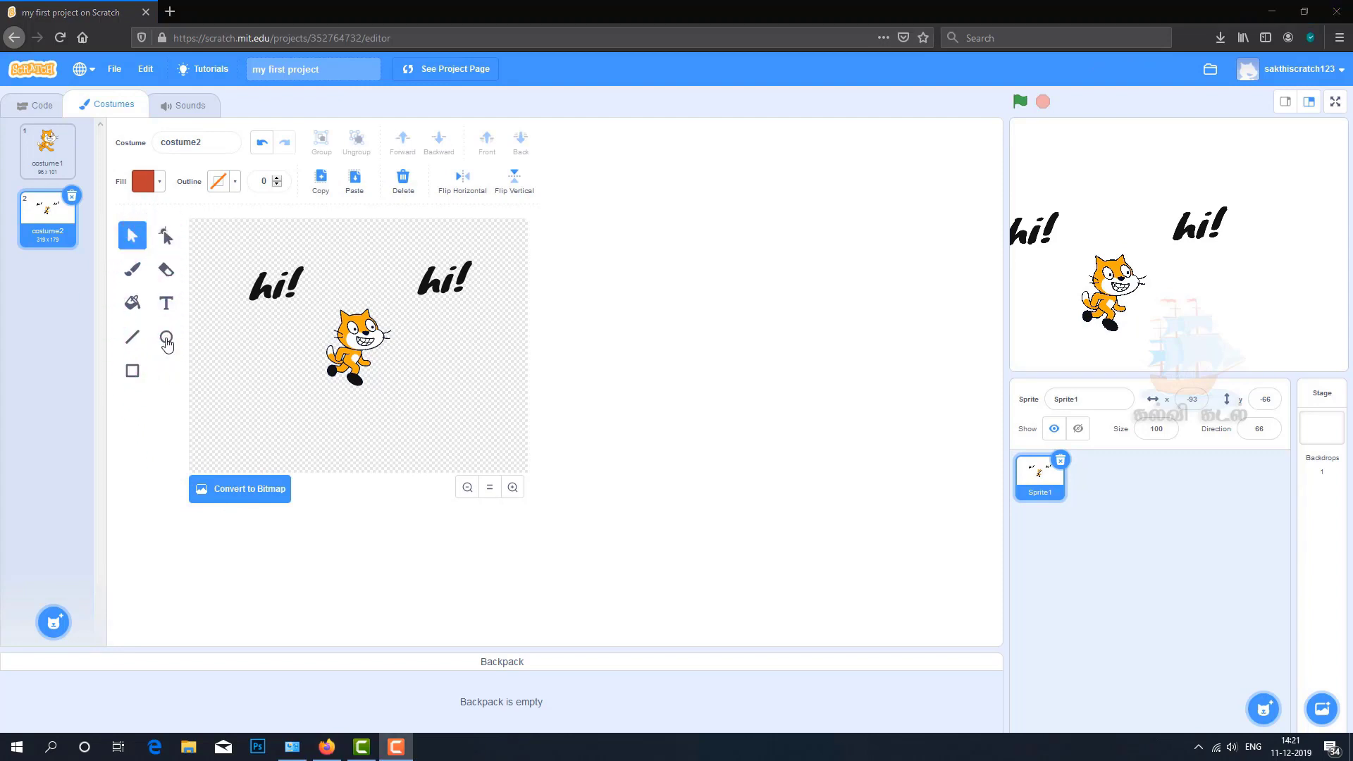
# Try out the Circle tool with a flat red ellipse beside the cat and a large perfect circle over it, undoing the large circle.
pyautogui.click(166, 337)
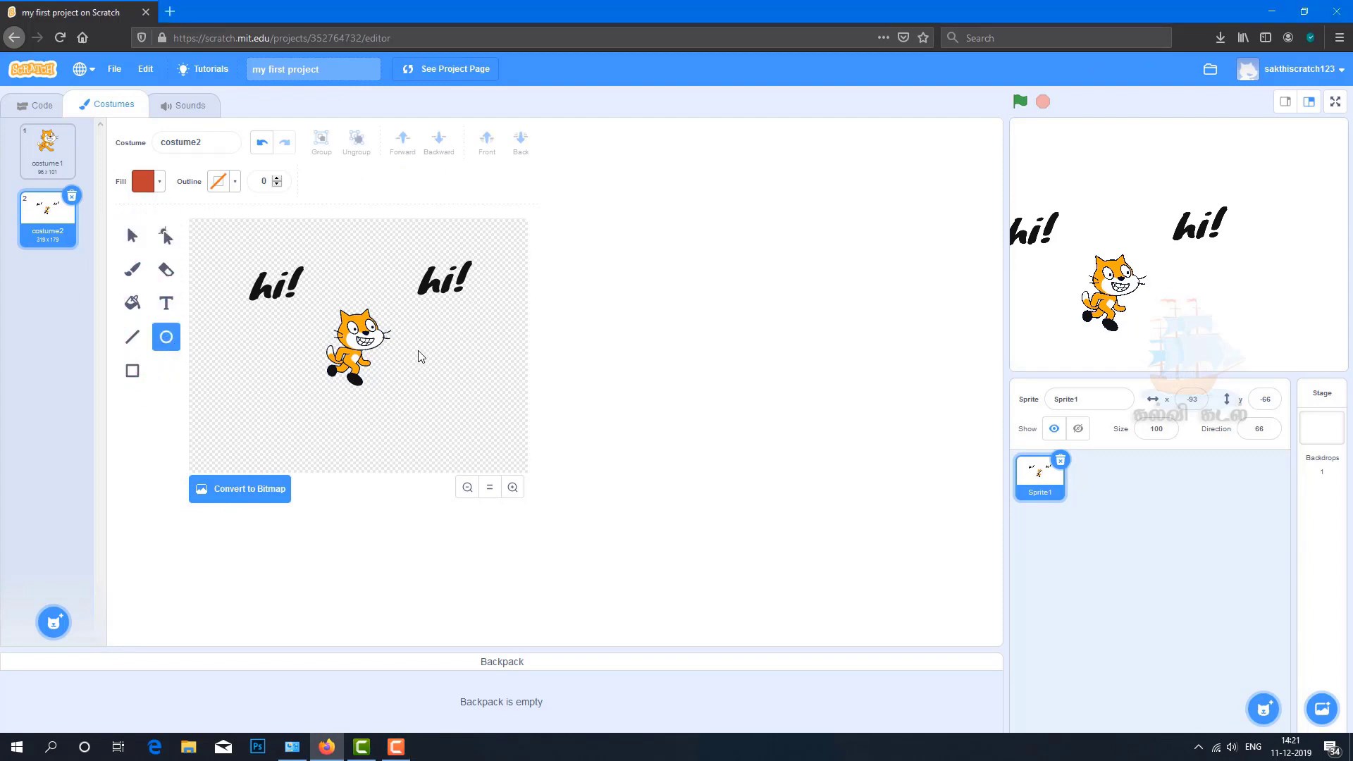
pyautogui.moveTo(418, 345)
pyautogui.mouseDown()
pyautogui.moveTo(523, 421)
pyautogui.moveTo(342, 451)
pyautogui.moveTo(485, 421)
pyautogui.moveTo(506, 331)
pyautogui.moveTo(503, 379)
pyautogui.moveTo(518, 364)
pyautogui.mouseUp()
pyautogui.press('shift')
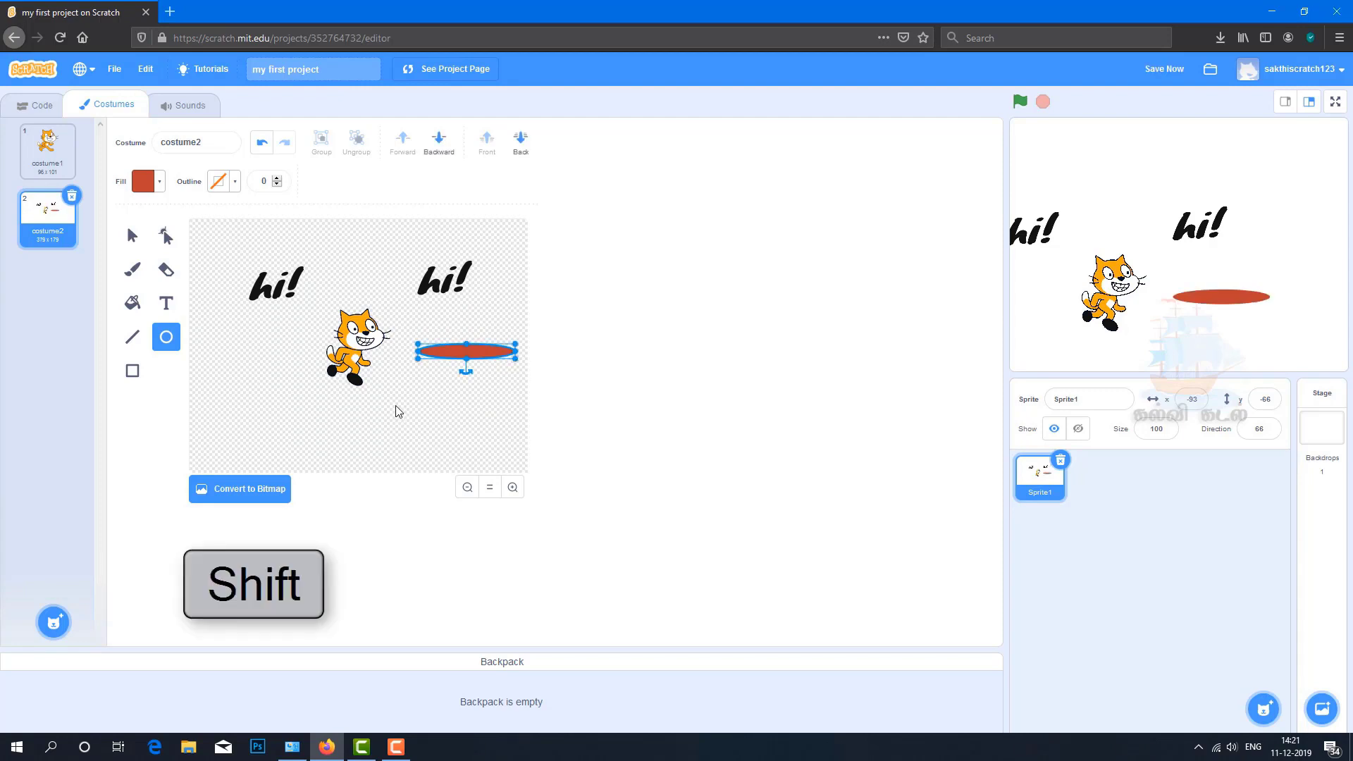
pyautogui.moveTo(393, 398); pyautogui.dragTo(224, 384)
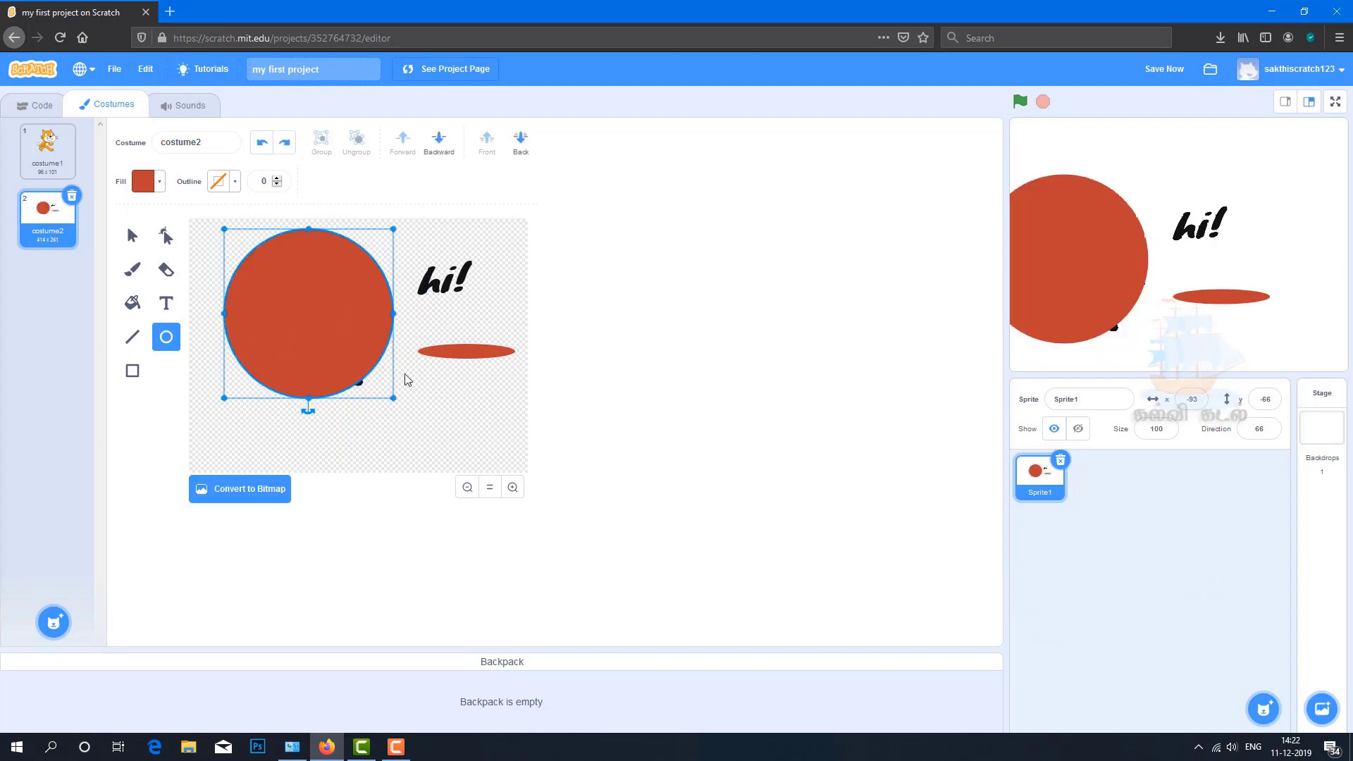
pyautogui.hotkey('ctrl', 'z')
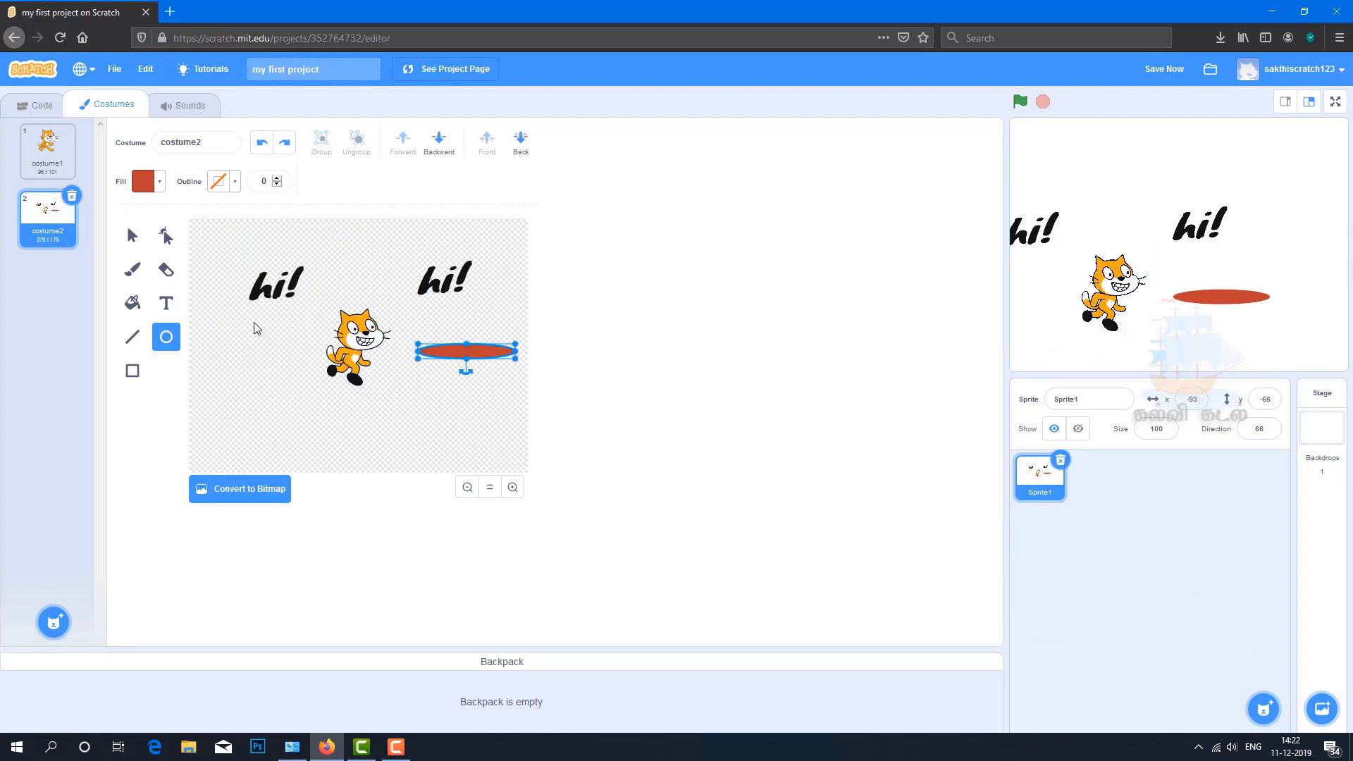
pyautogui.moveTo(254, 323); pyautogui.dragTo(528, 312)
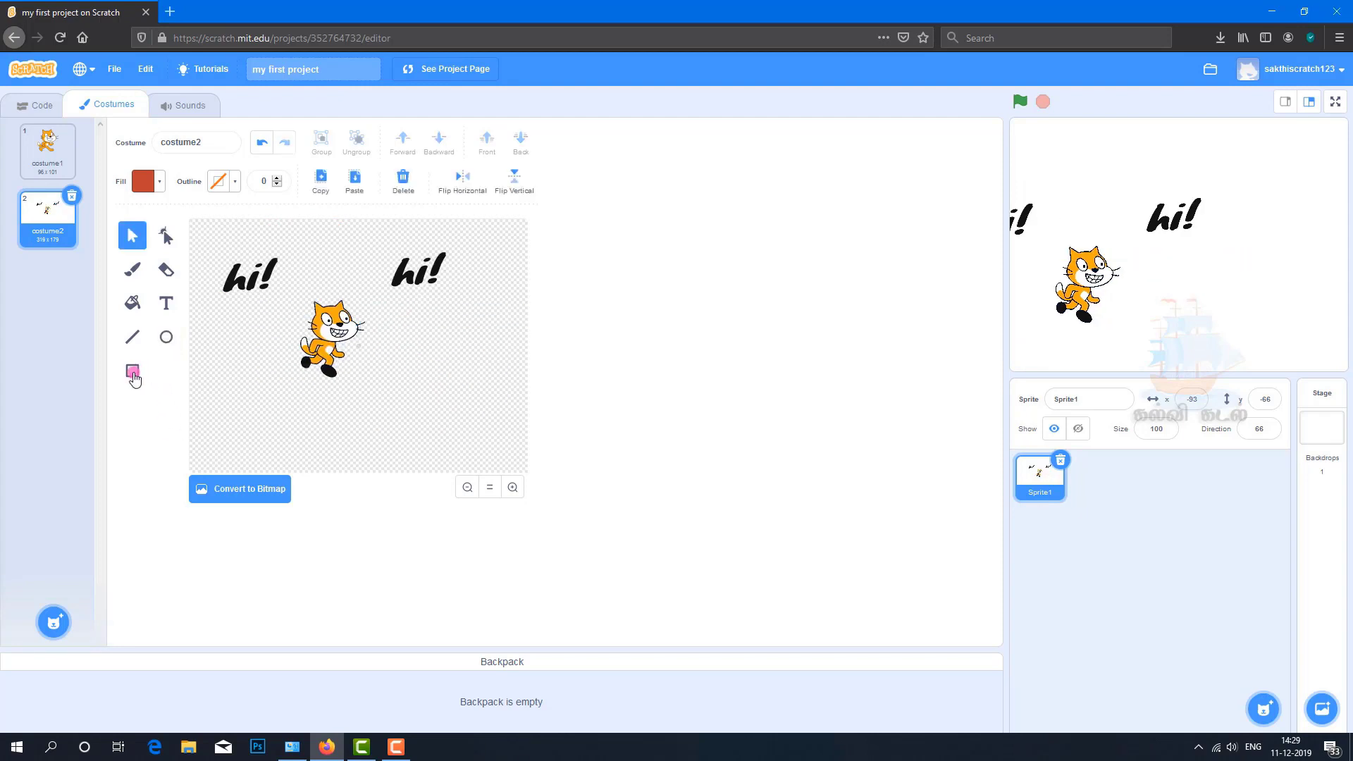
# Draw a red rectangle below and to the right of the cat and make its upper-left corner point curved.
pyautogui.click(133, 371)
pyautogui.moveTo(387, 353); pyautogui.dragTo(506, 443)
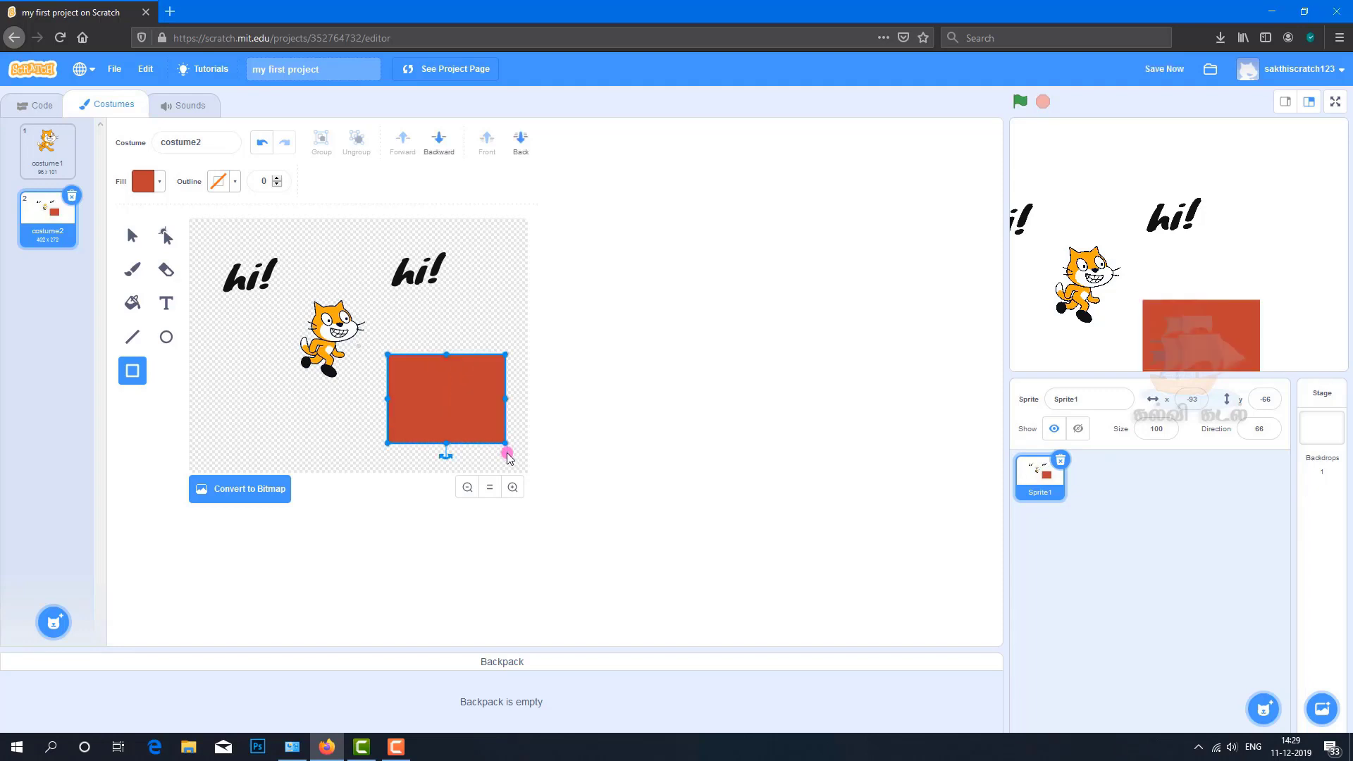
pyautogui.click(168, 238)
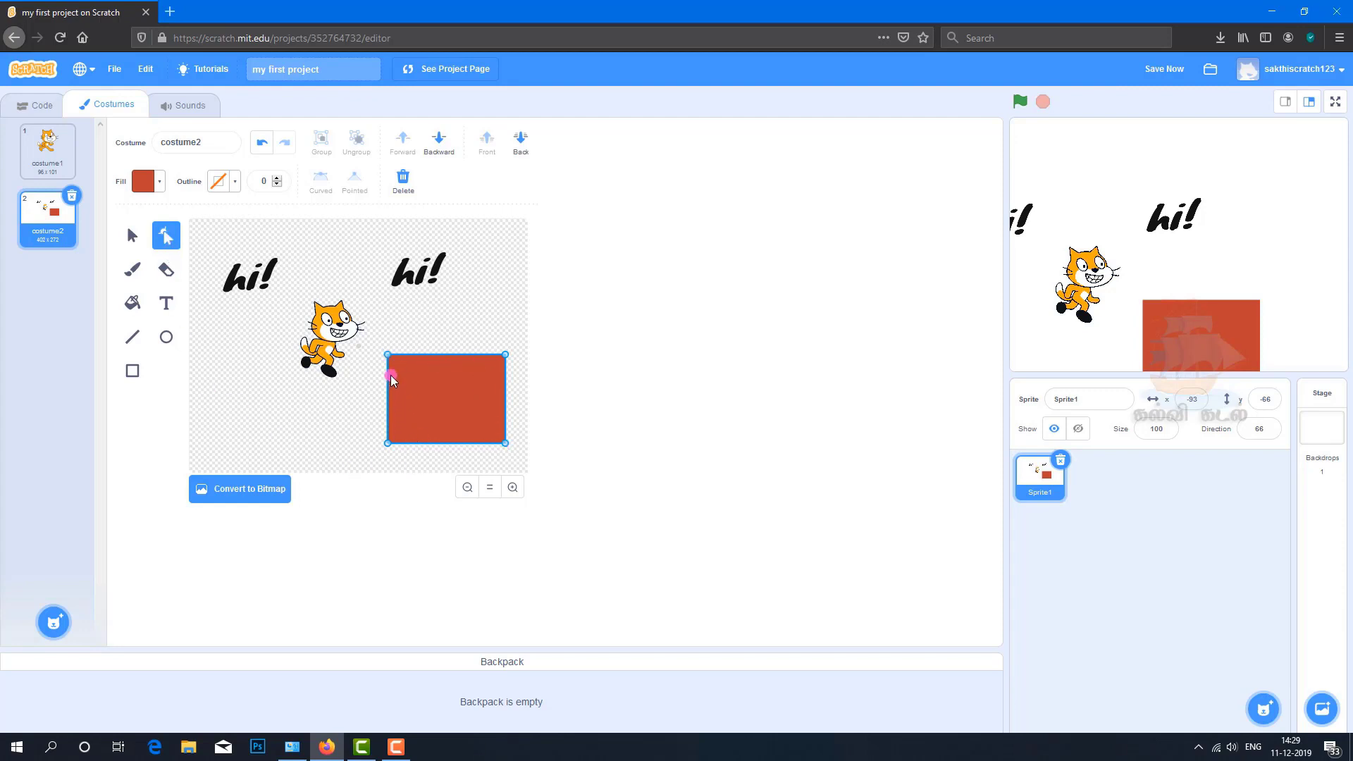
pyautogui.click(387, 355)
pyautogui.click(319, 180)
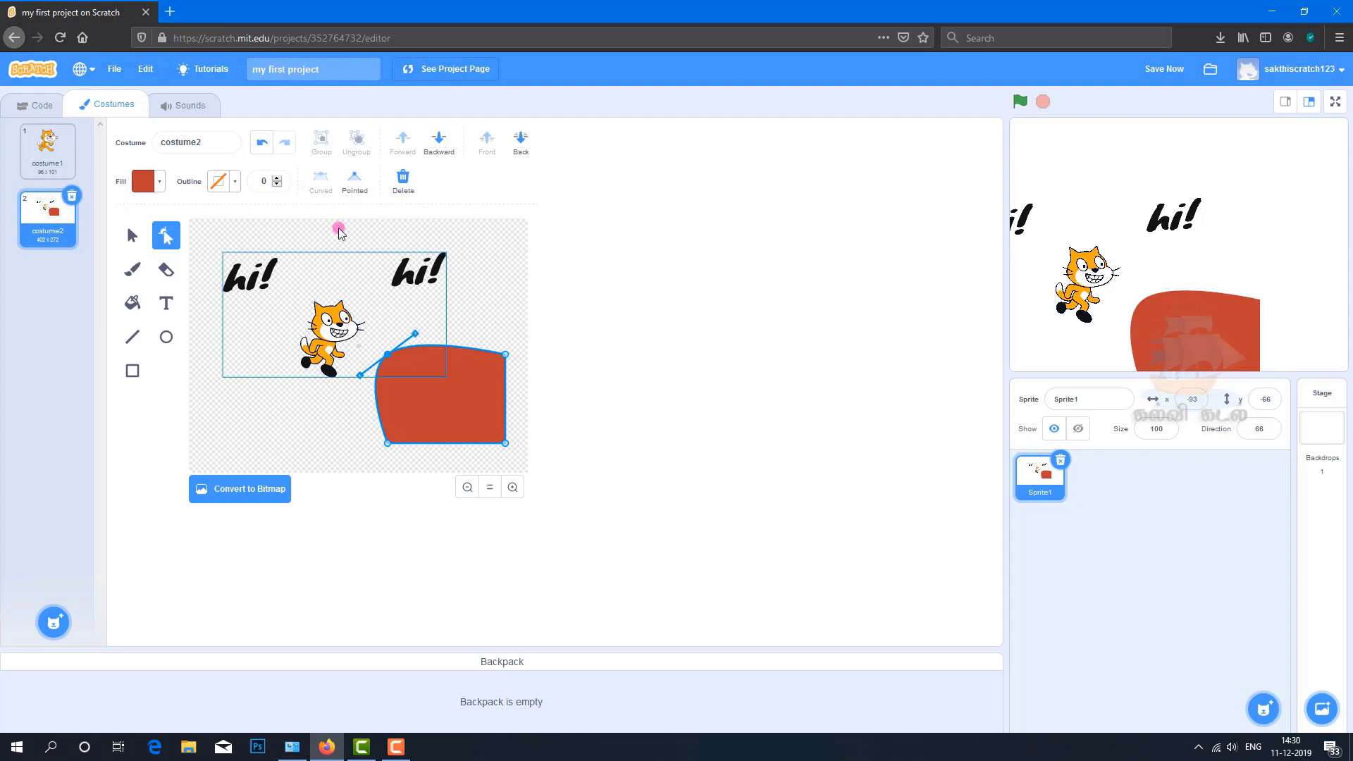
# Make the red shape's upper-left corner point pointed and delete that point.
pyautogui.click(357, 183)
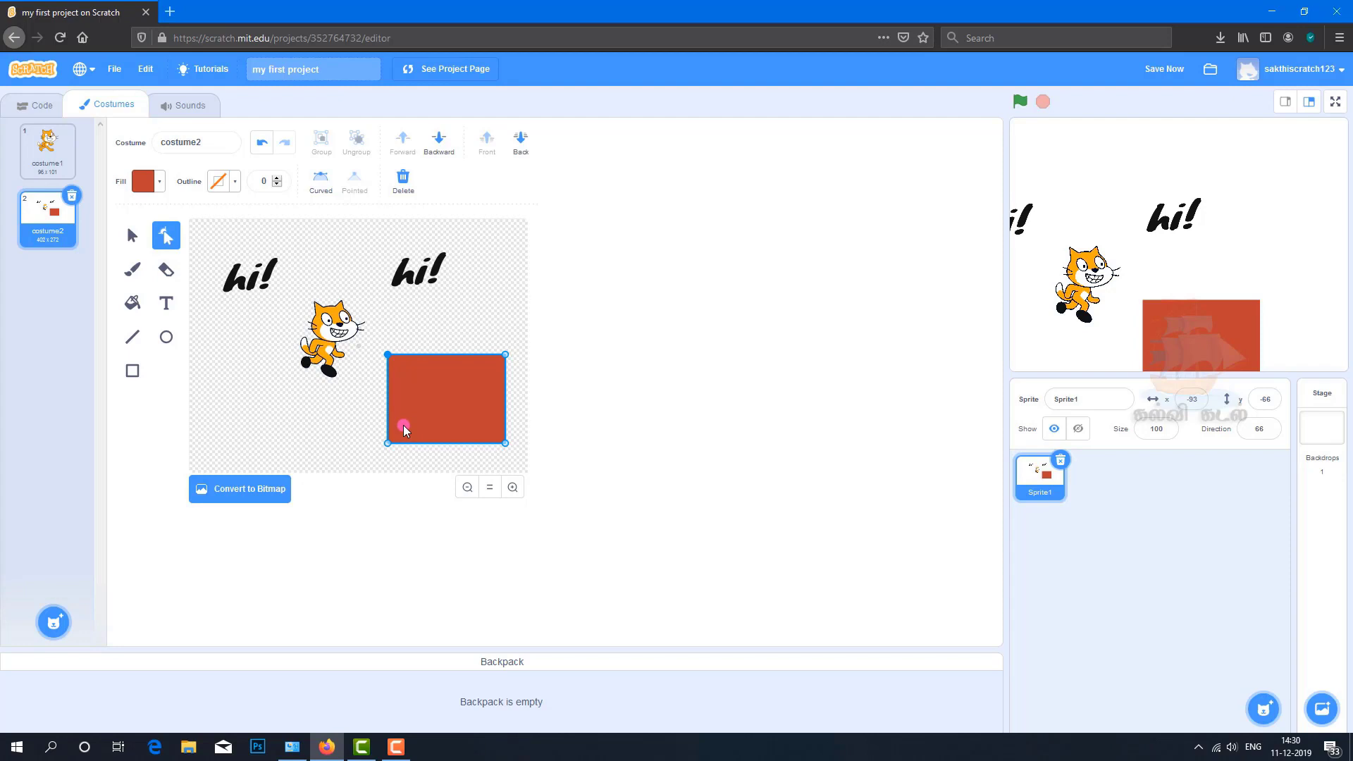
pyautogui.moveTo(222, 251); pyautogui.dragTo(389, 355)
pyautogui.click(404, 178)
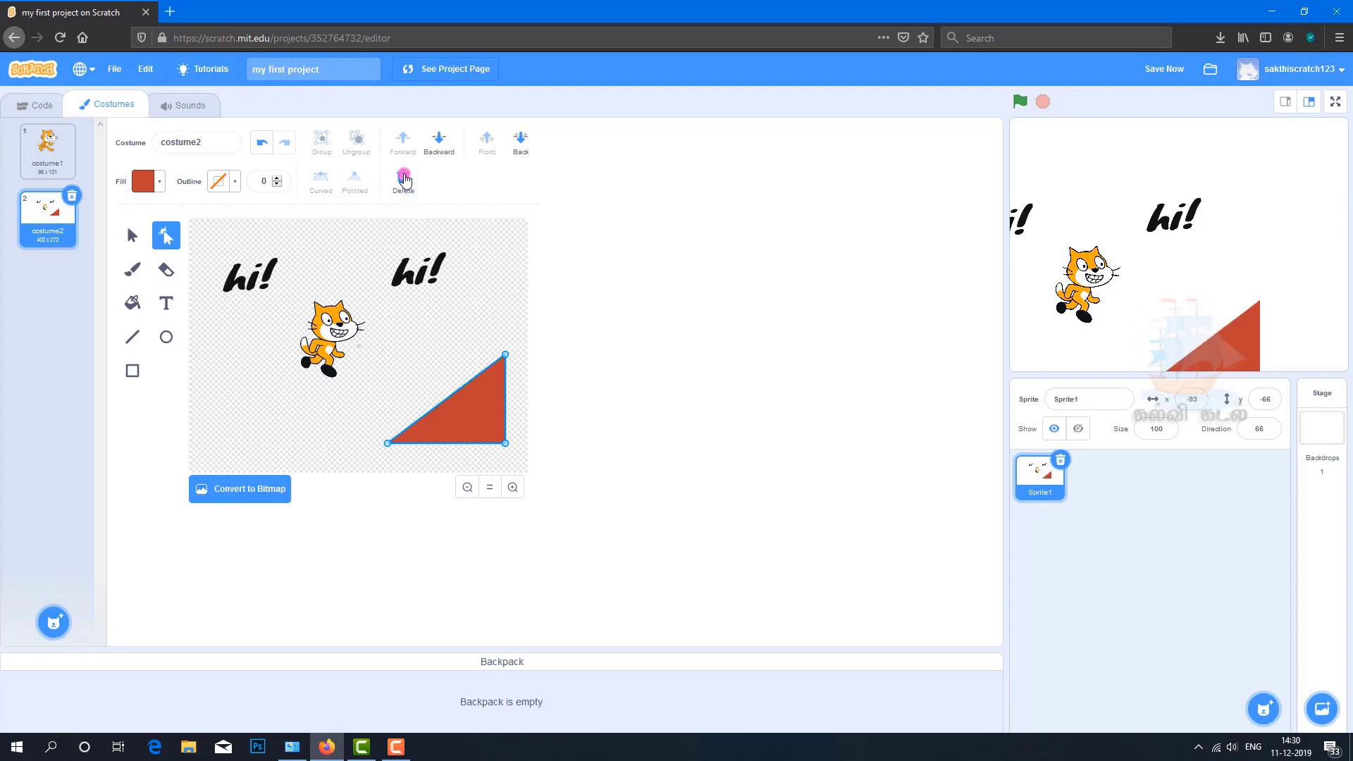
# Delete the remaining points of the red triangle to remove the whole shape.
pyautogui.click(387, 442)
pyautogui.click(502, 348)
pyautogui.click(508, 385)
pyautogui.press('Delete')
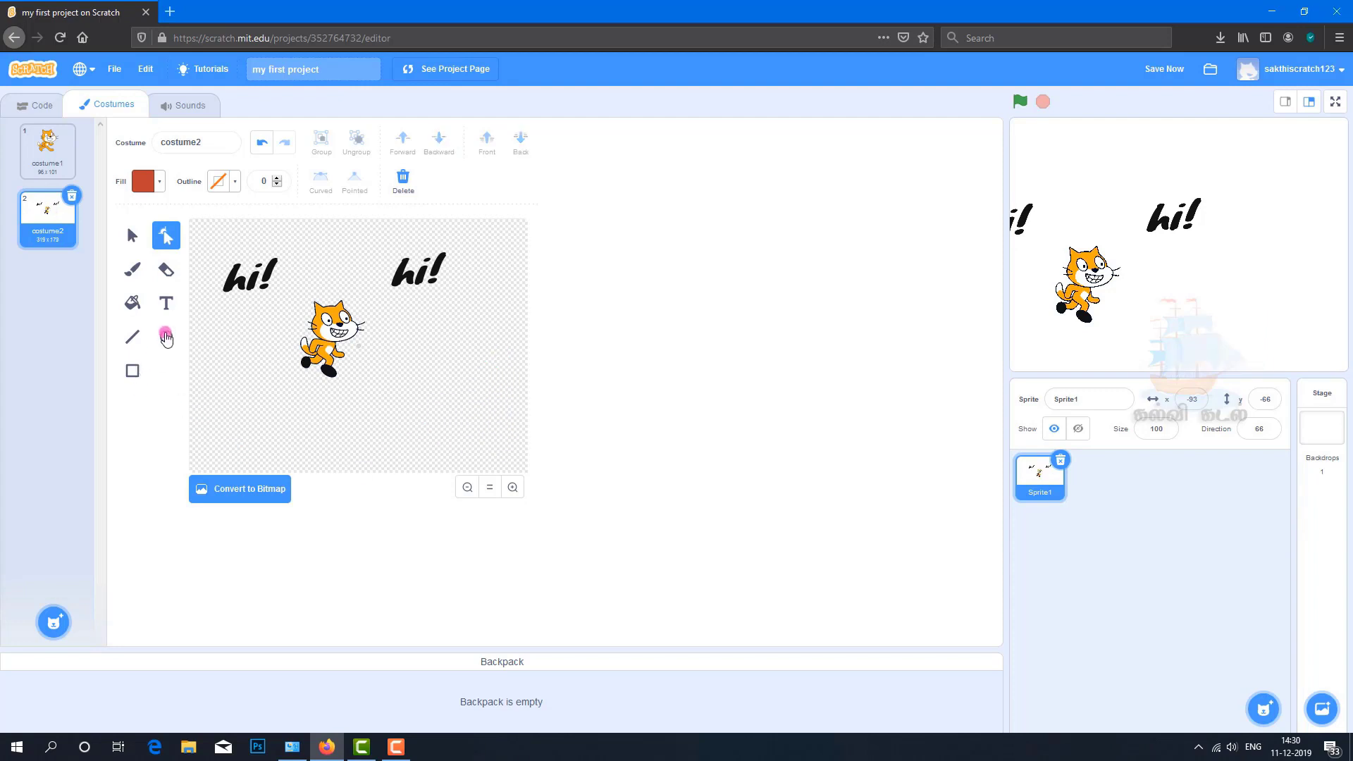
# Draw a red circle below and to the right of the cat and give it a dark teal outline with brightness 30.
pyautogui.click(166, 337)
pyautogui.moveTo(384, 331); pyautogui.dragTo(487, 434)
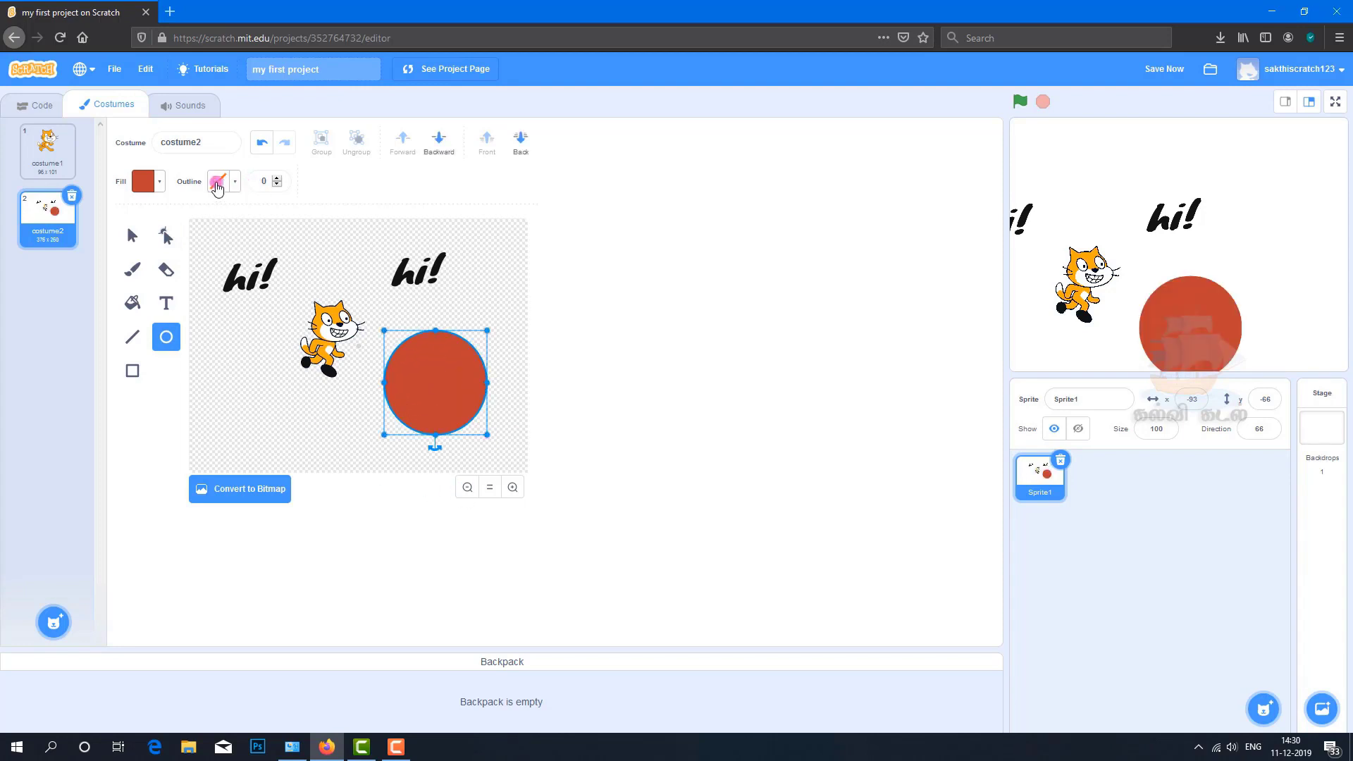
pyautogui.click(217, 183)
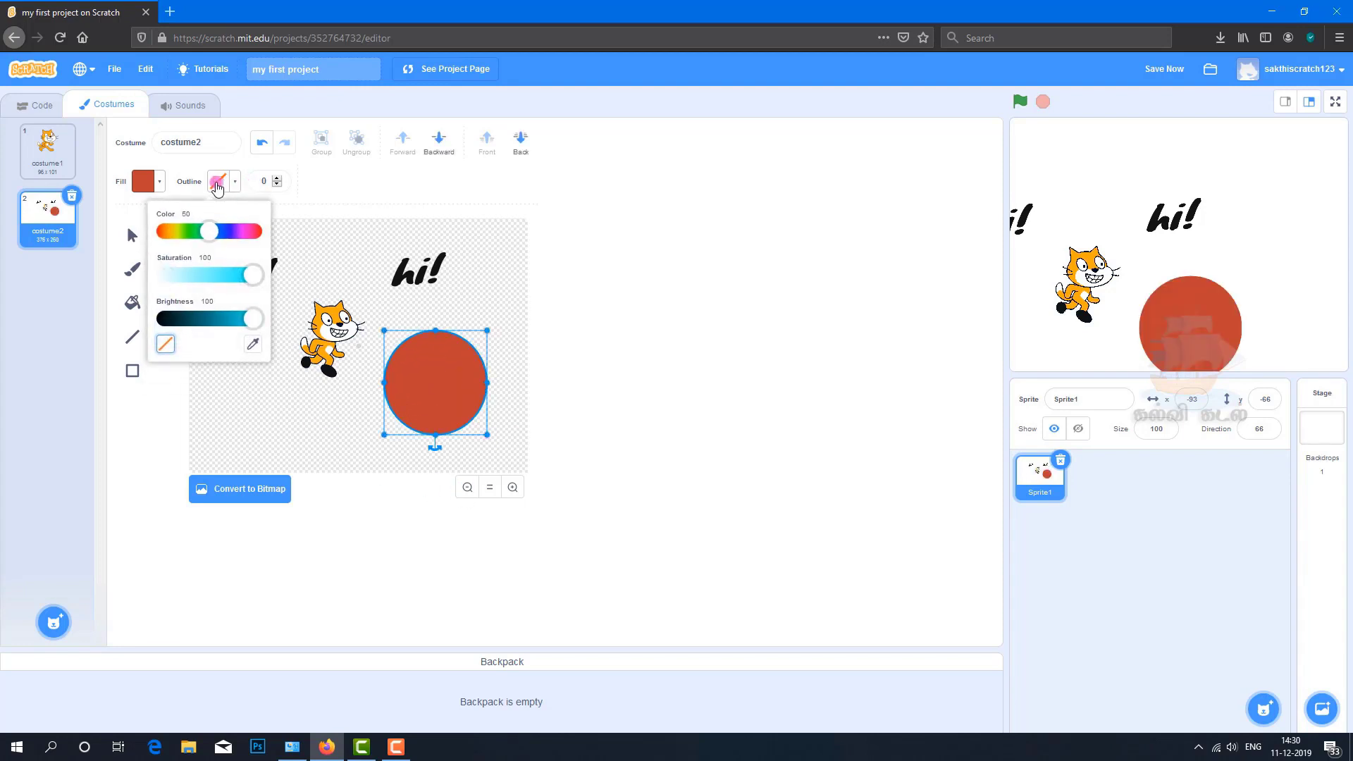
pyautogui.click(189, 319)
pyautogui.click(253, 346)
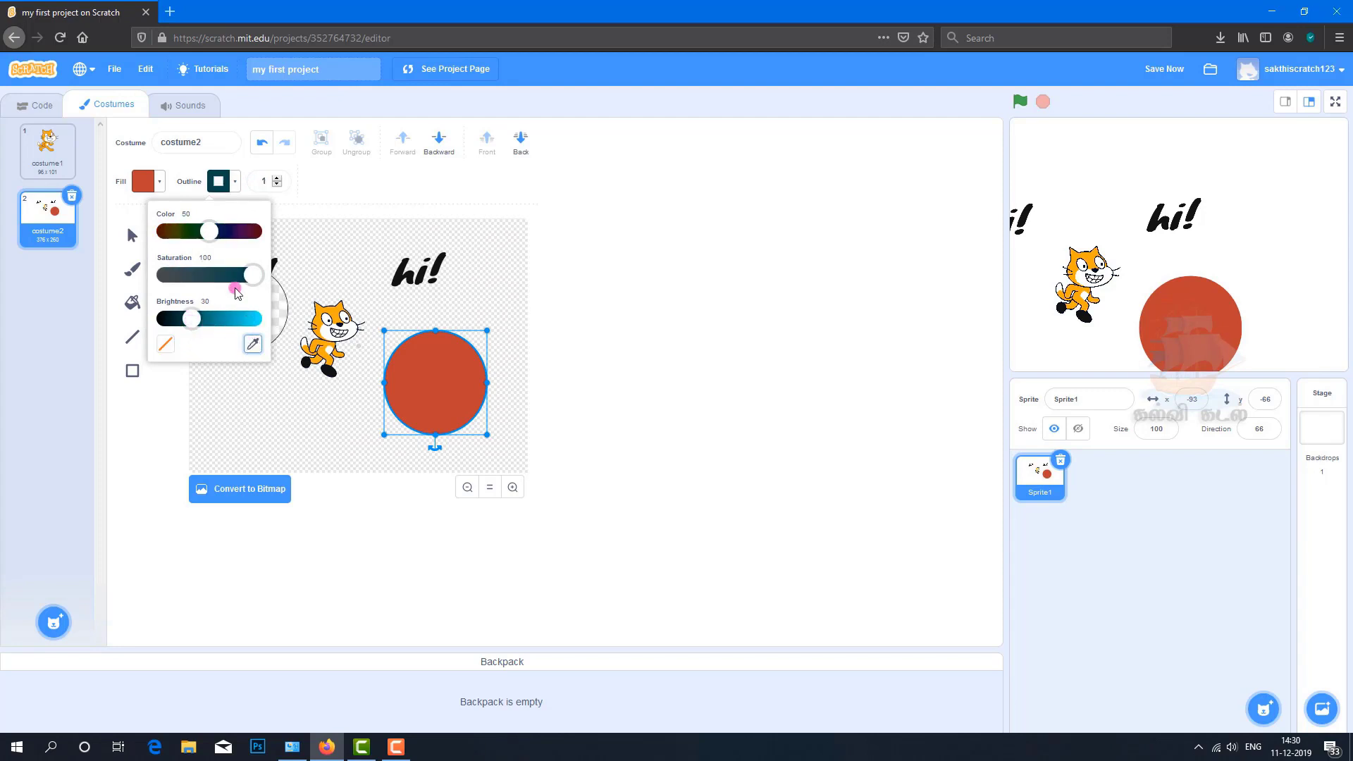
# Widen the red circle's dark teal outline to 29.
pyautogui.click(278, 179)
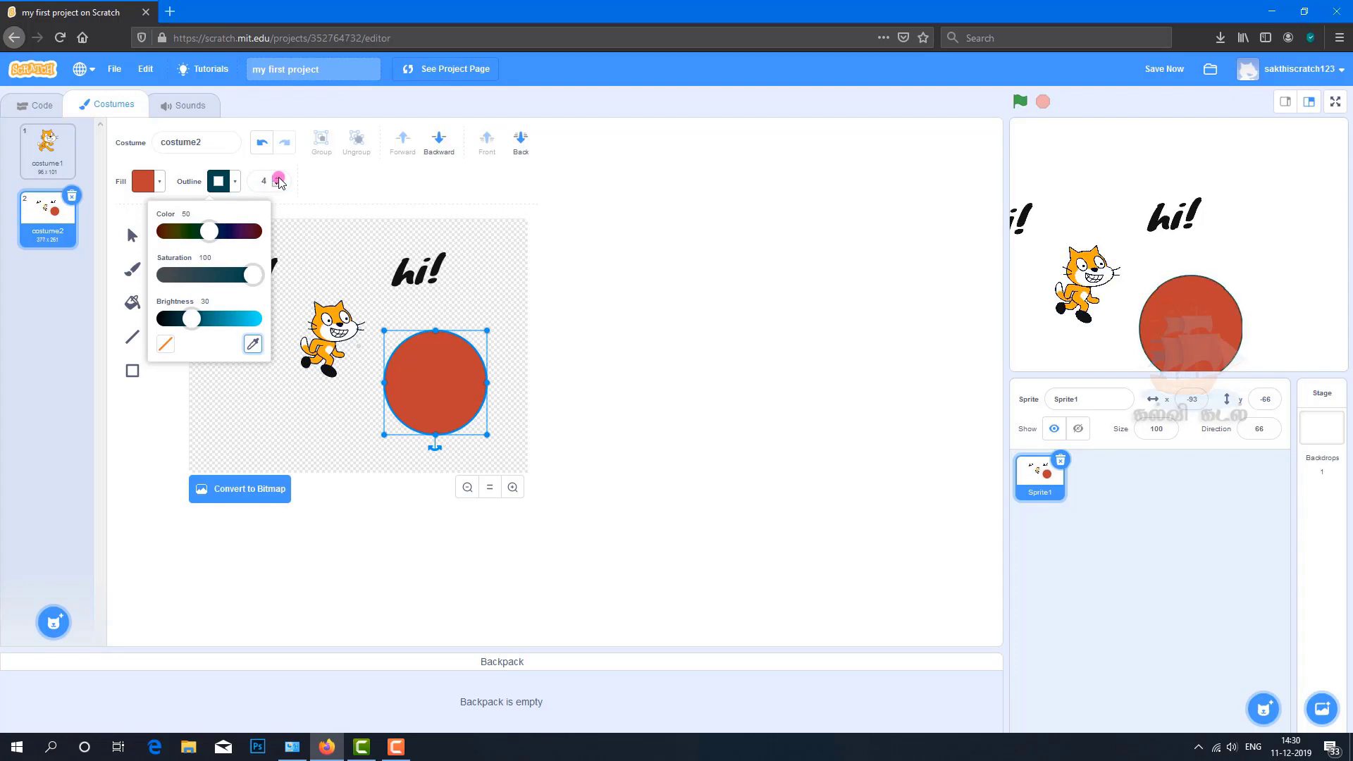
pyautogui.click(278, 179)
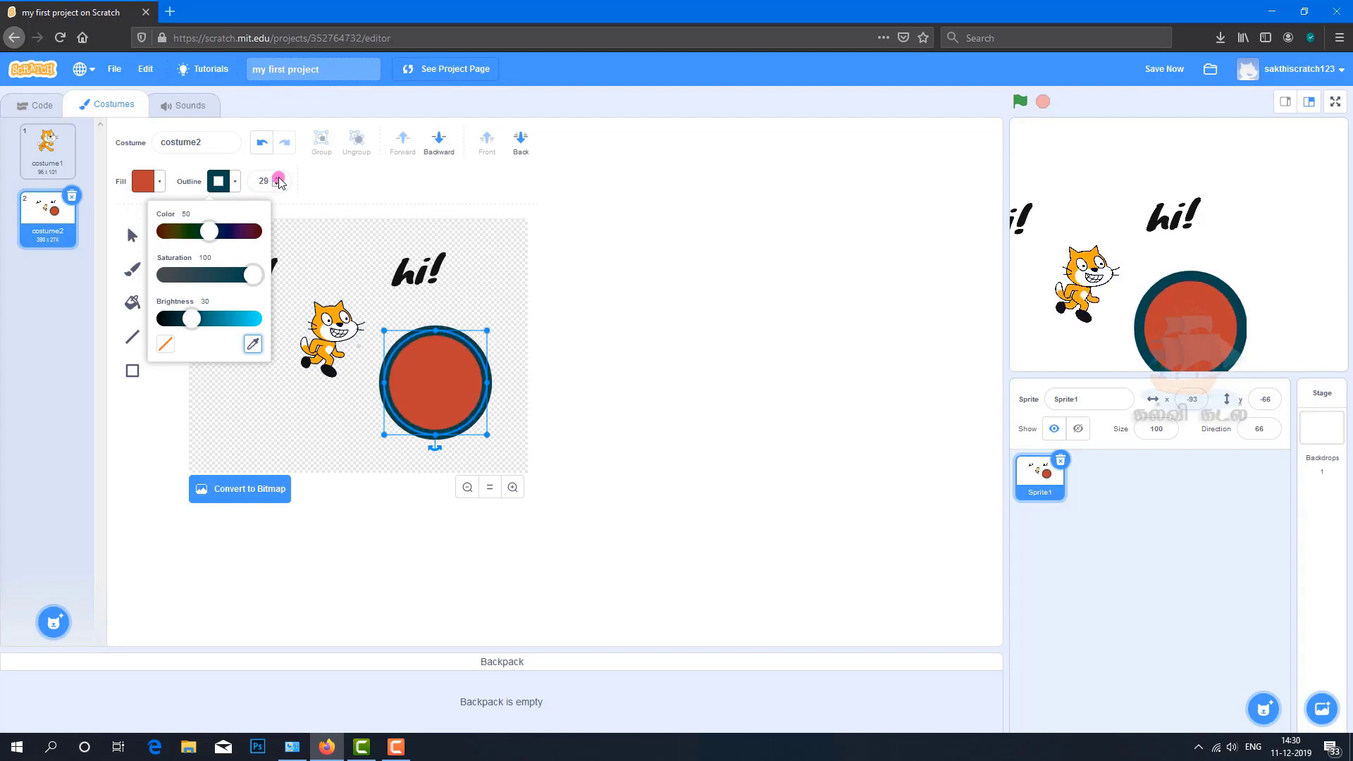
pyautogui.click(487, 305)
# Select the red circle and remove its outline.
pyautogui.click(445, 406)
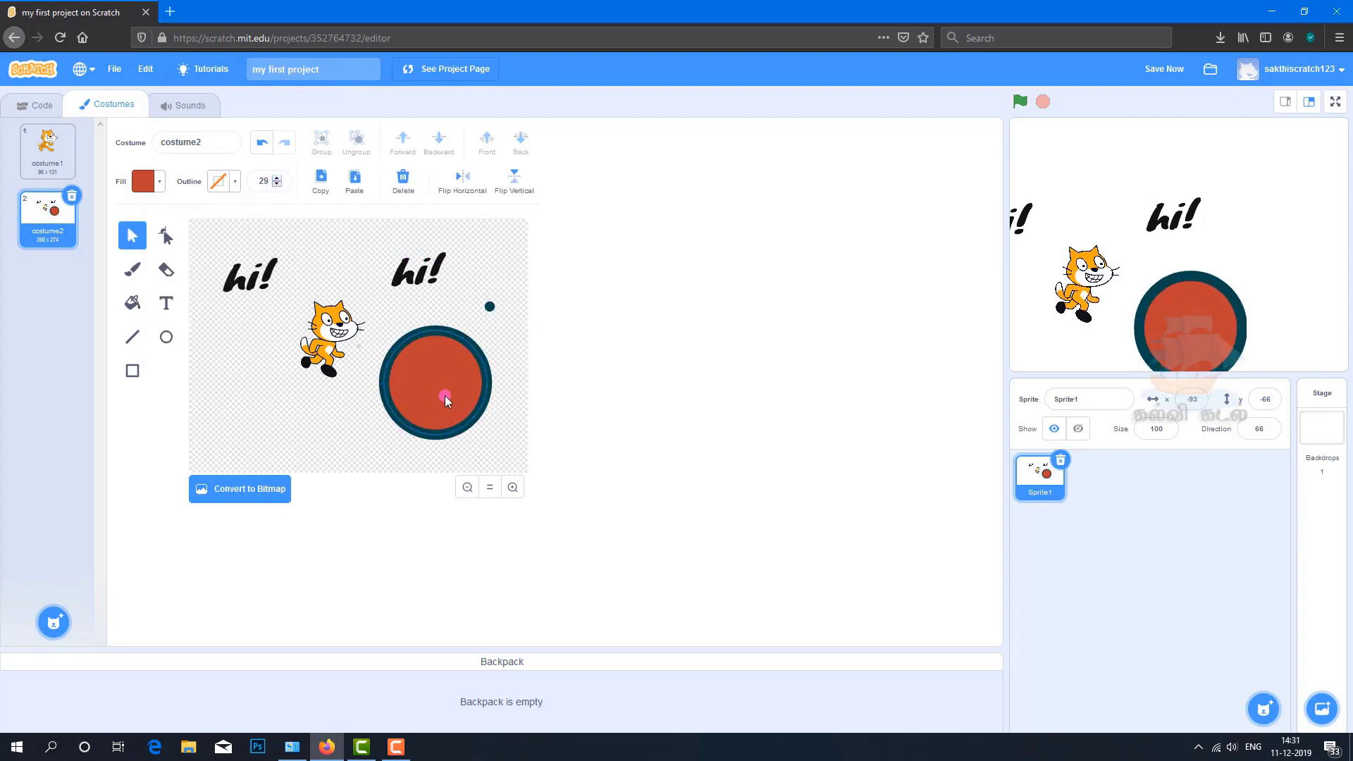
pyautogui.click(445, 396)
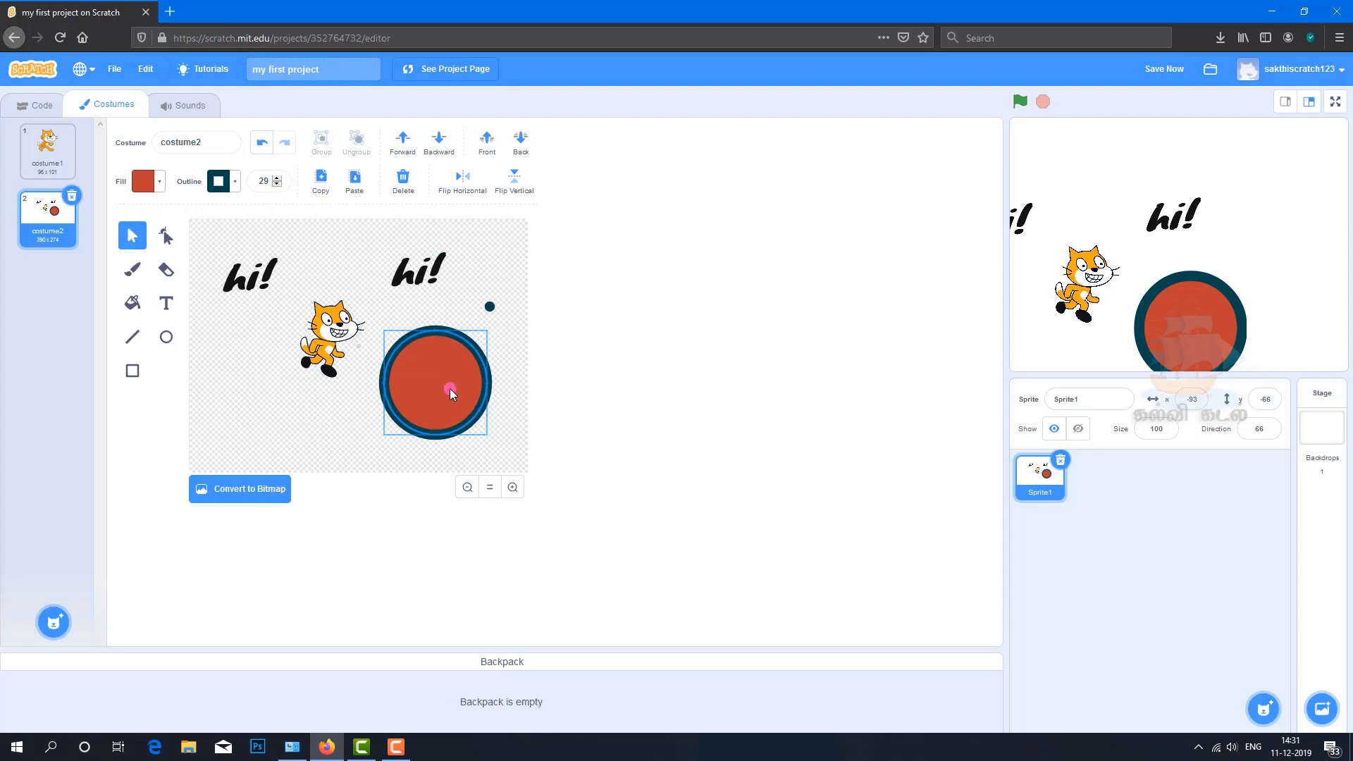
pyautogui.click(237, 182)
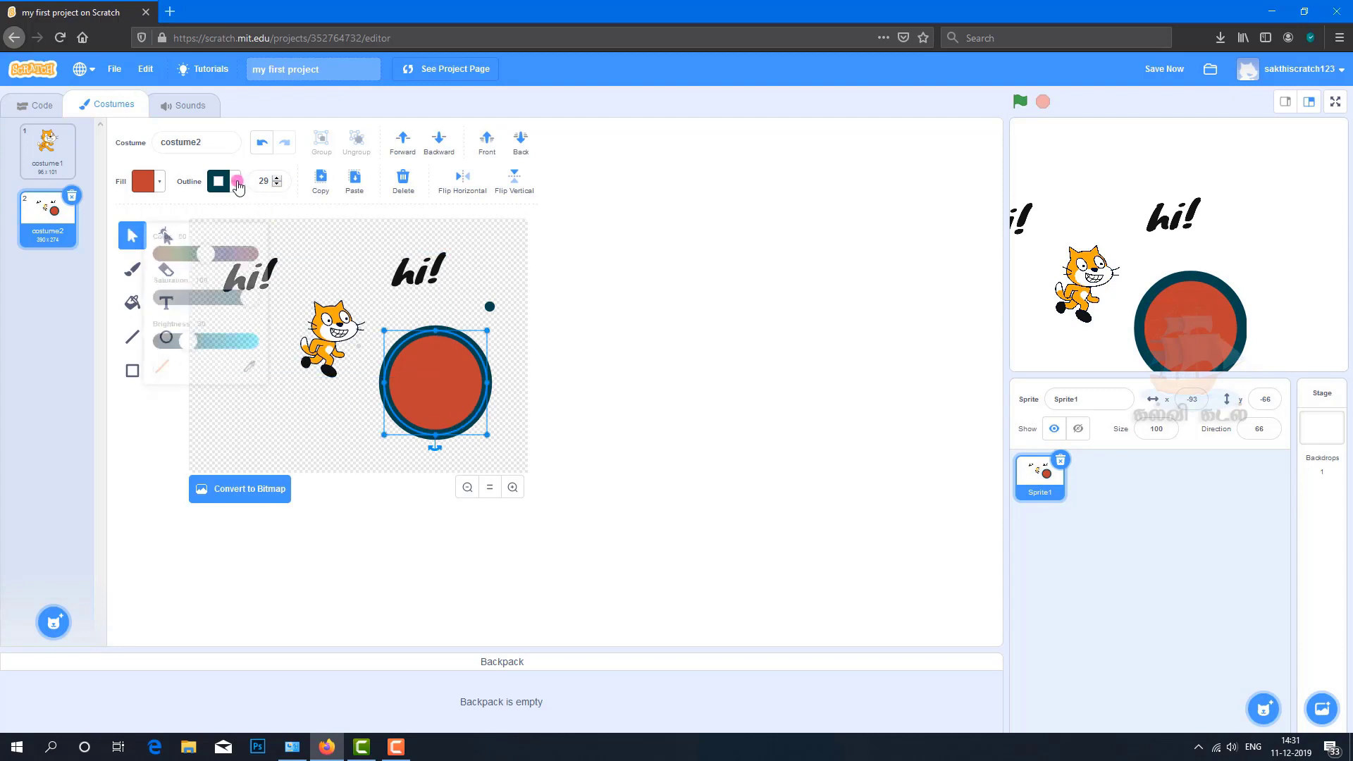
pyautogui.click(164, 346)
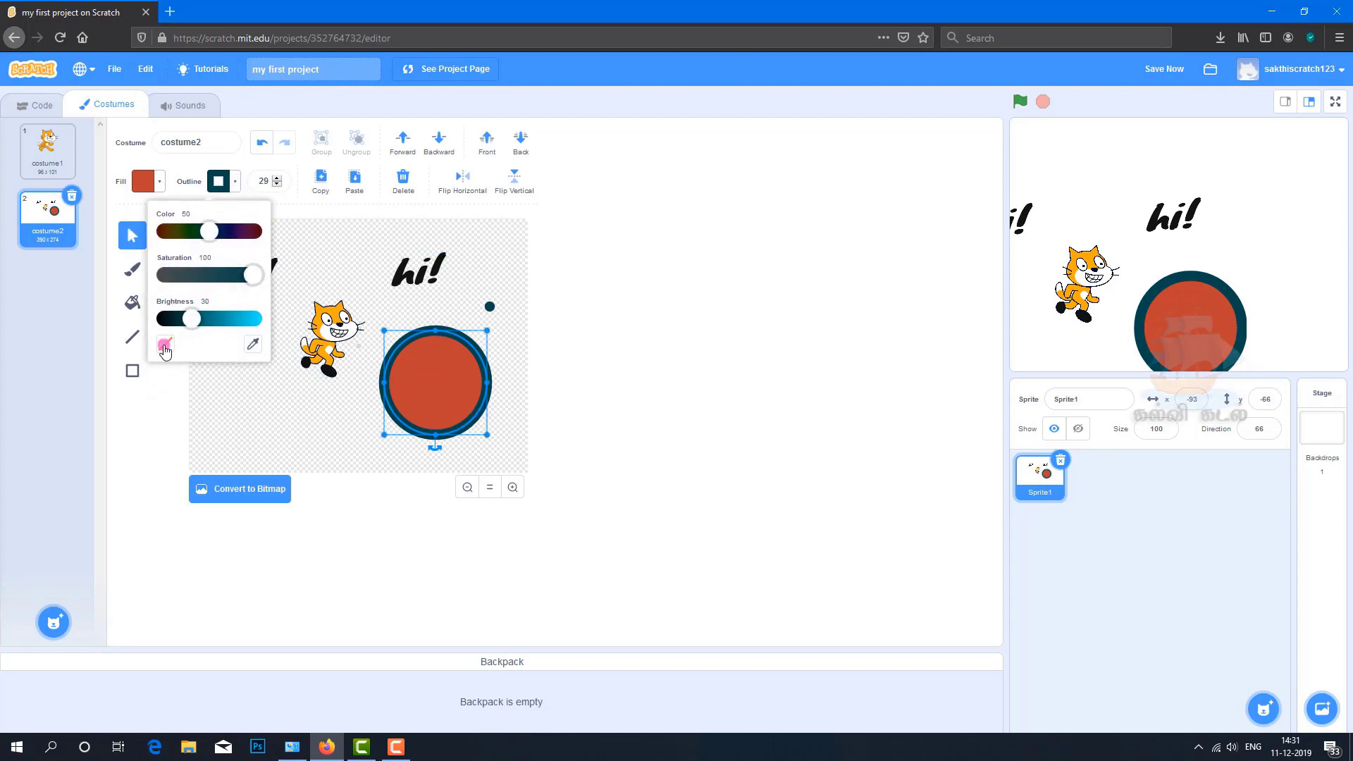
pyautogui.click(164, 345)
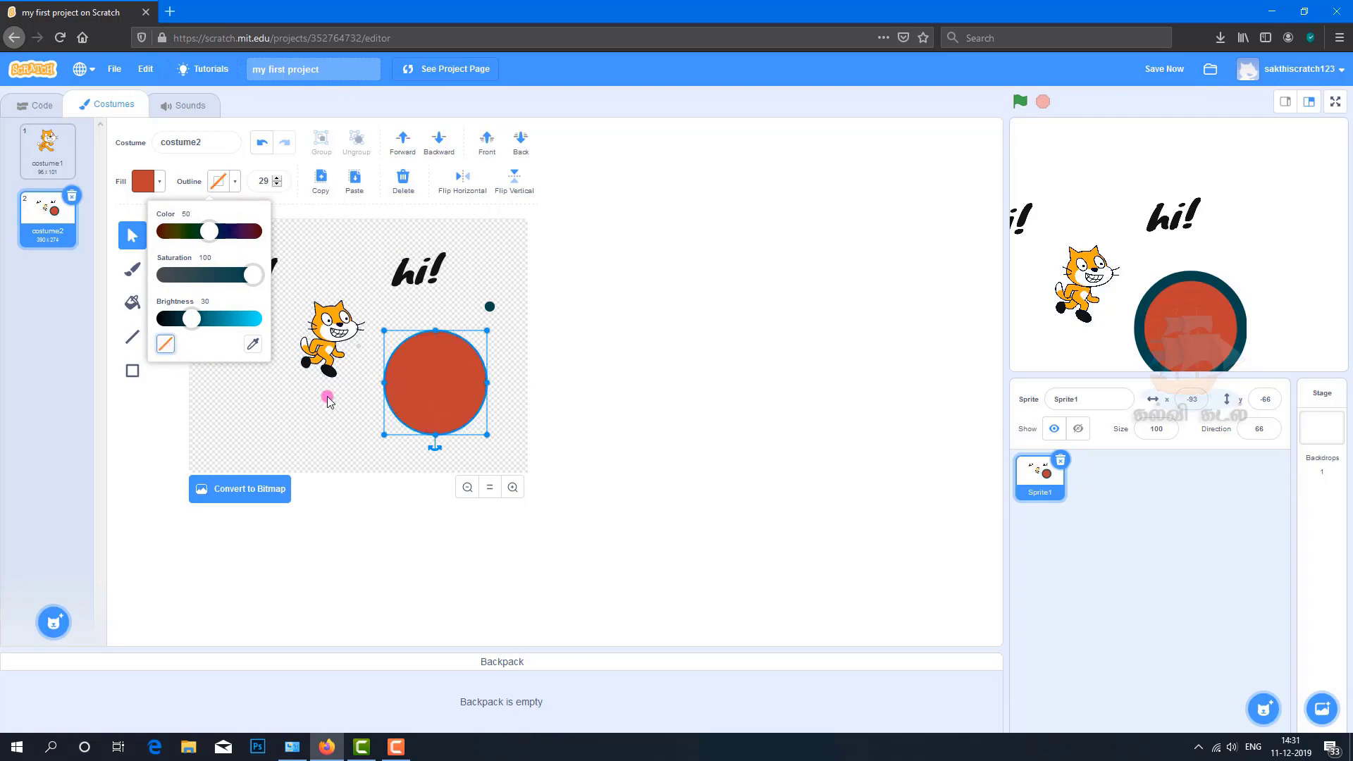